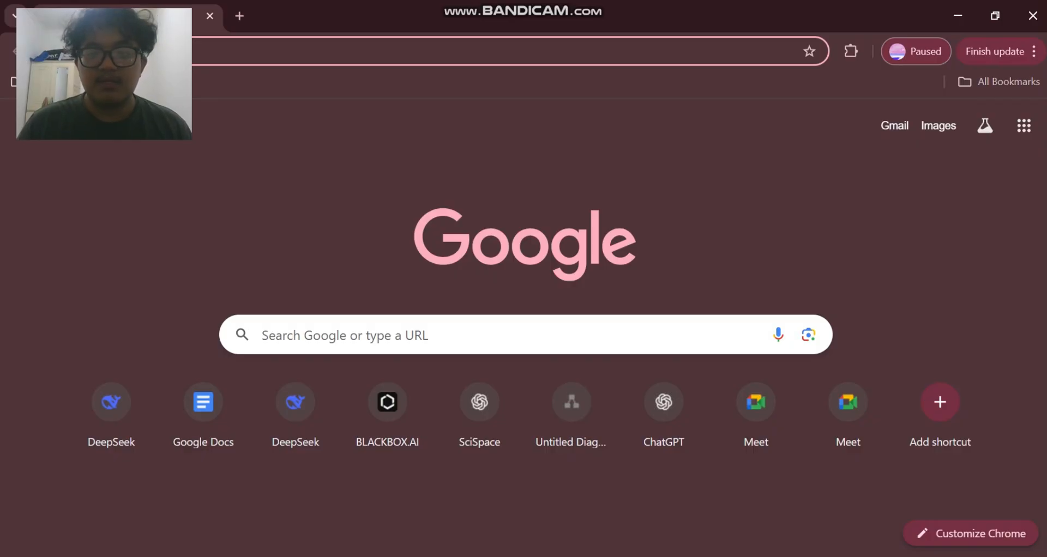
- Search the web for 'mixamo' from the Chrome address bar
click(510, 52)
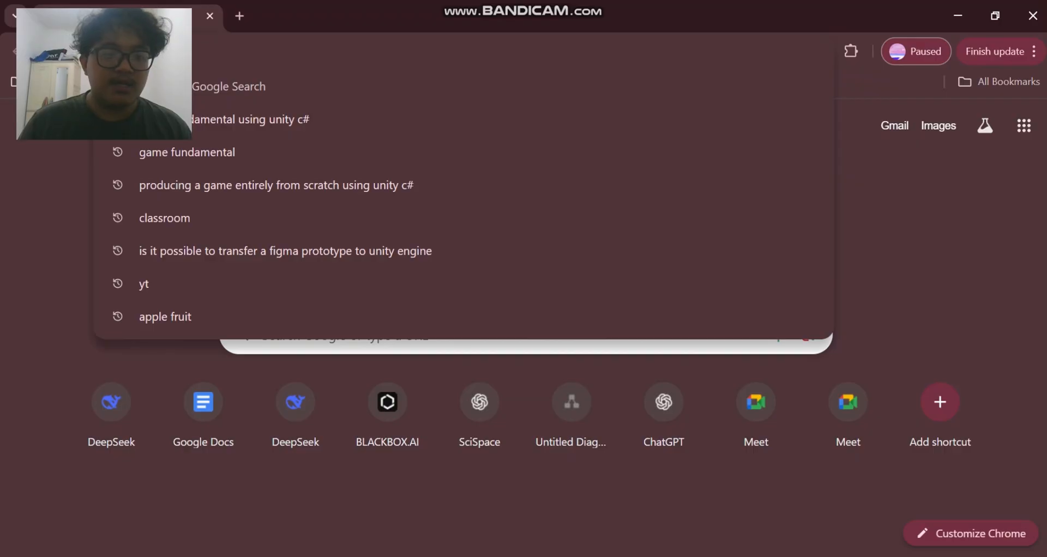
text(mixamo)
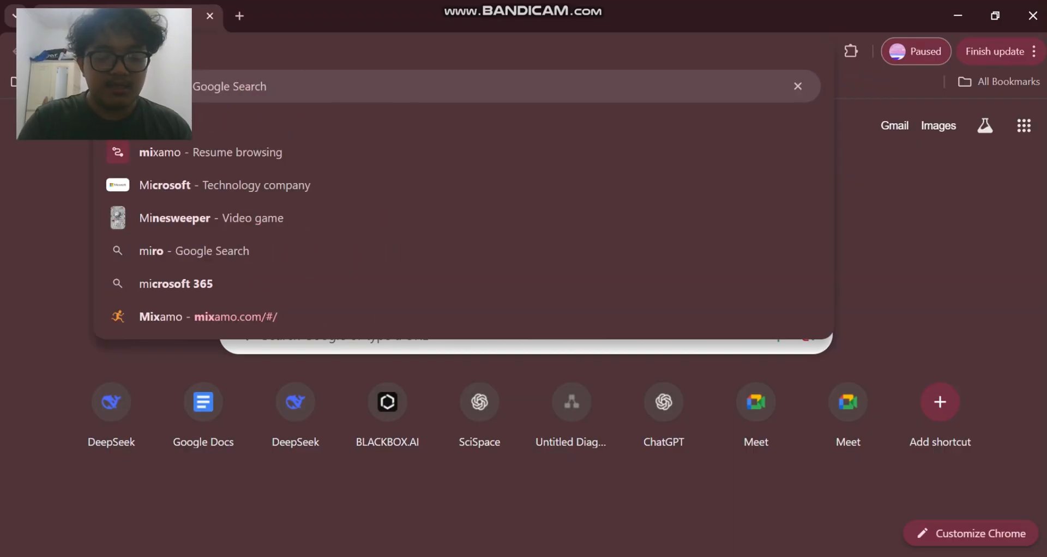
key(Return)
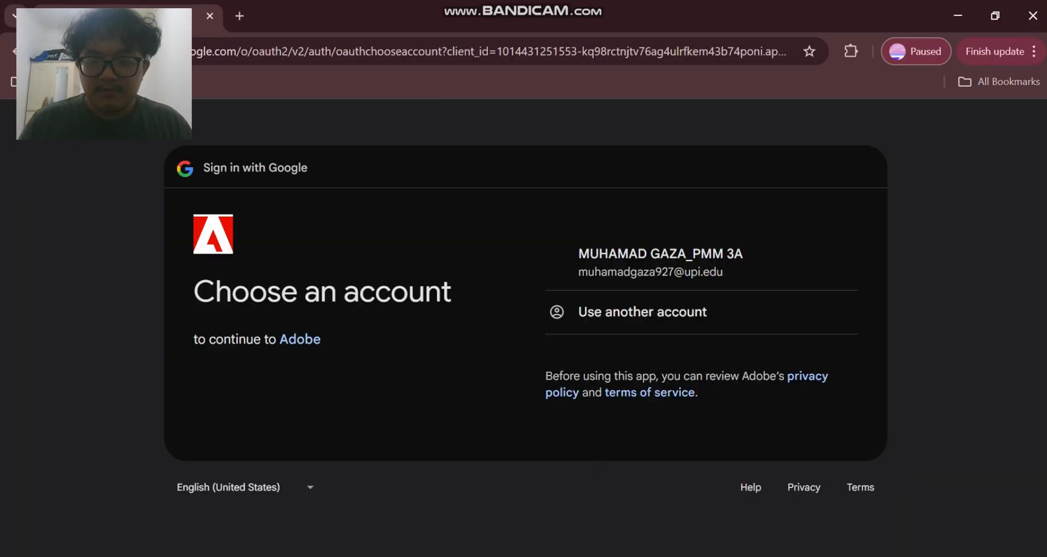
- Sign in to Adobe with Continue with Google and submit the account password
click(701, 262)
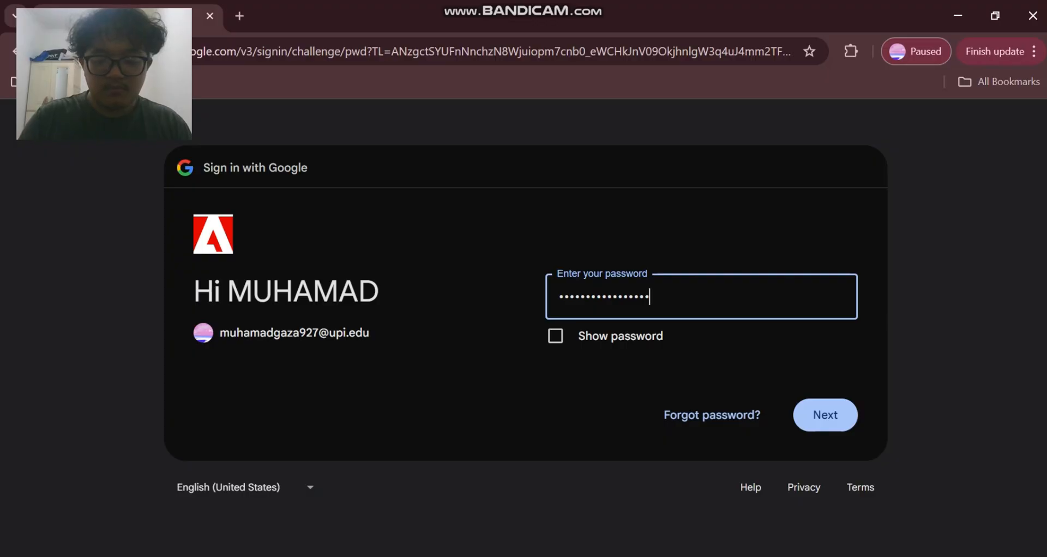
key(Return)
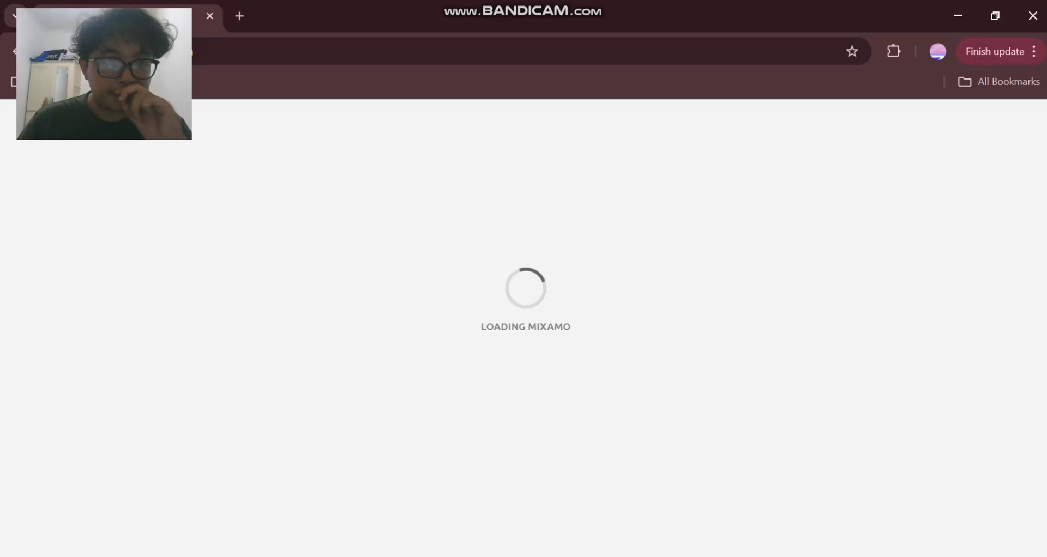
- Browse the Characters list and switch the preview character to Crypto
mouse_move(155, 20)
mouse_down()
mouse_move(455, 28)
mouse_move(143, 32)
mouse_up()
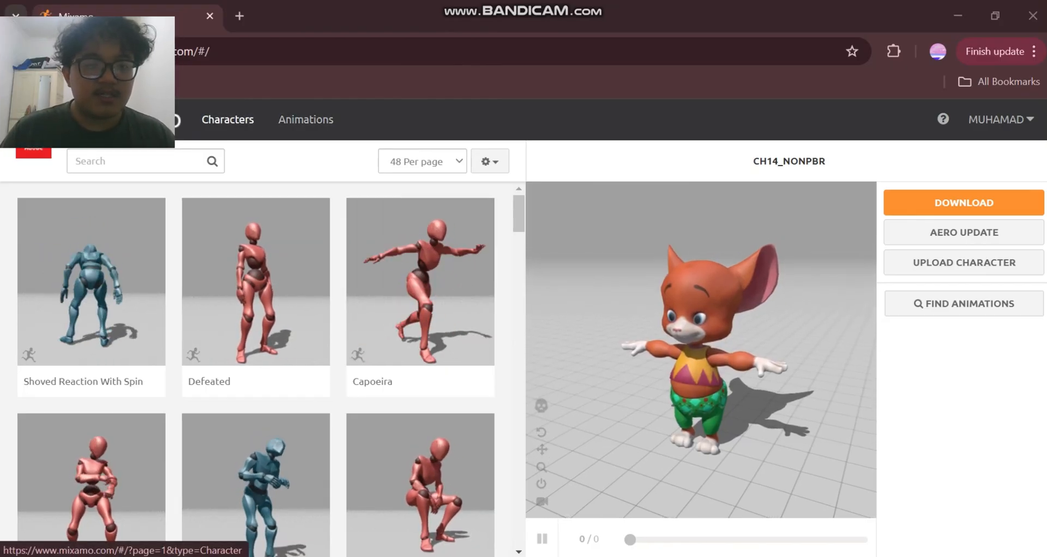
click(227, 119)
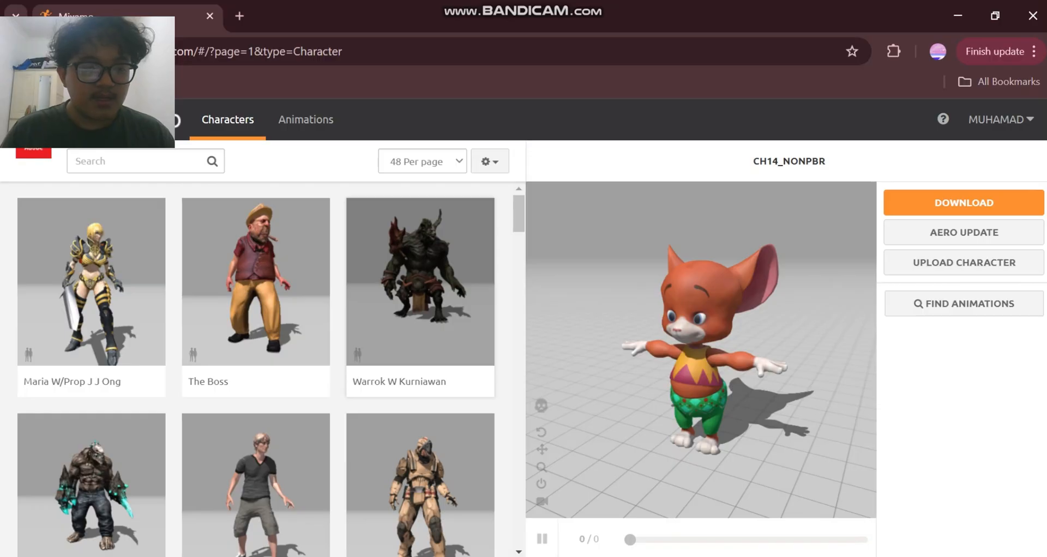
scroll(420, 229, down, 10)
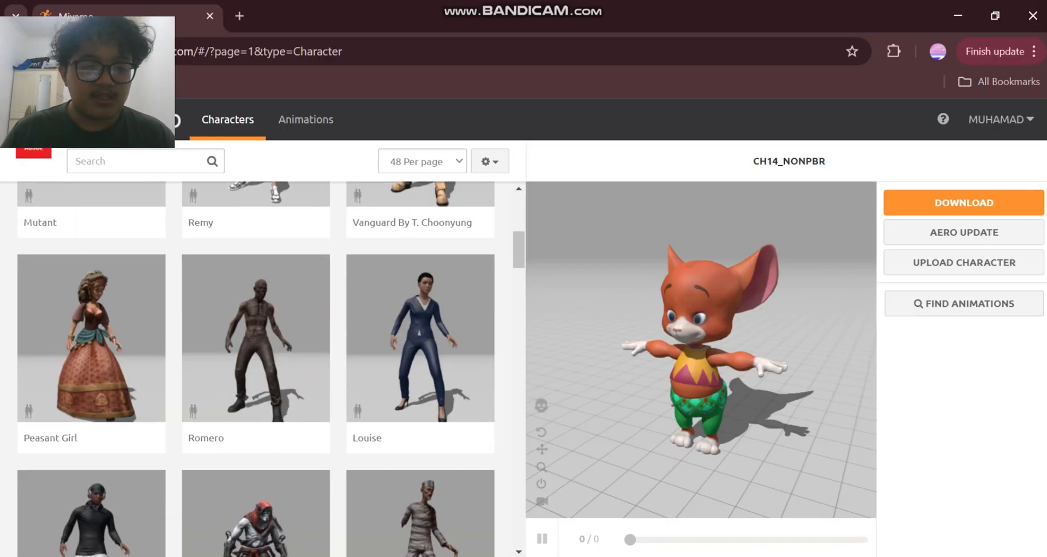
scroll(256, 262, down, 20)
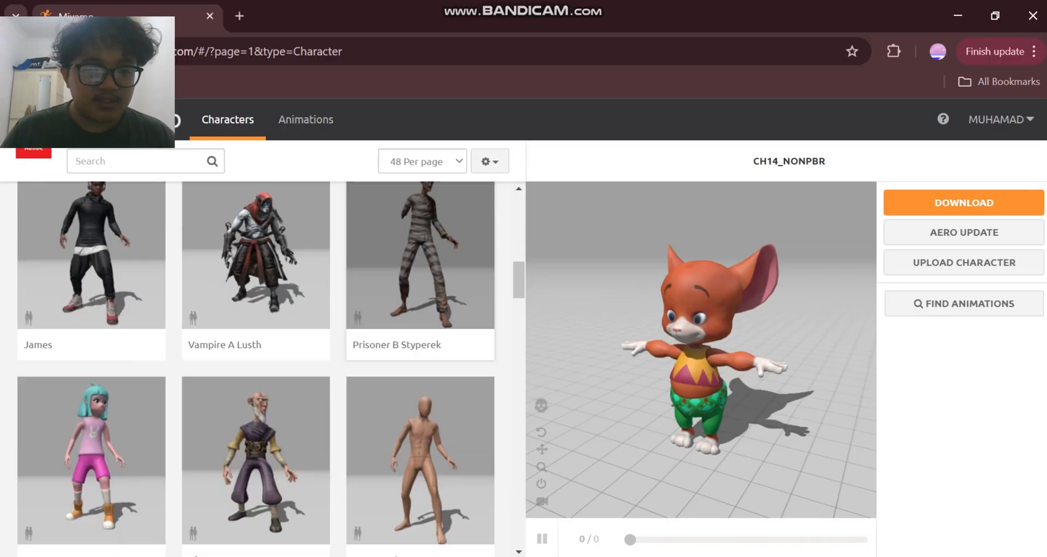
scroll(257, 261, up, 2)
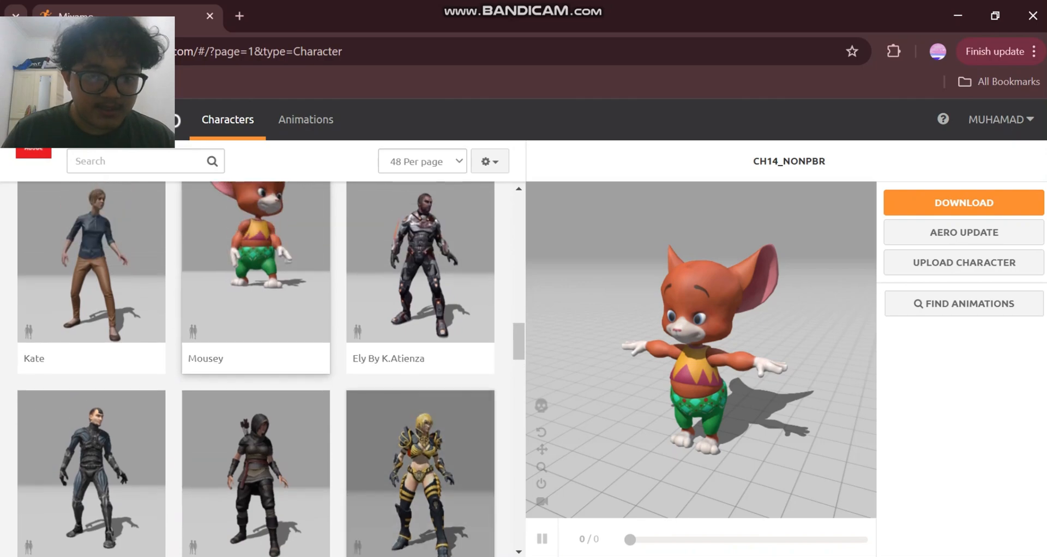
scroll(420, 338, down, 6)
scroll(256, 371, down, 13)
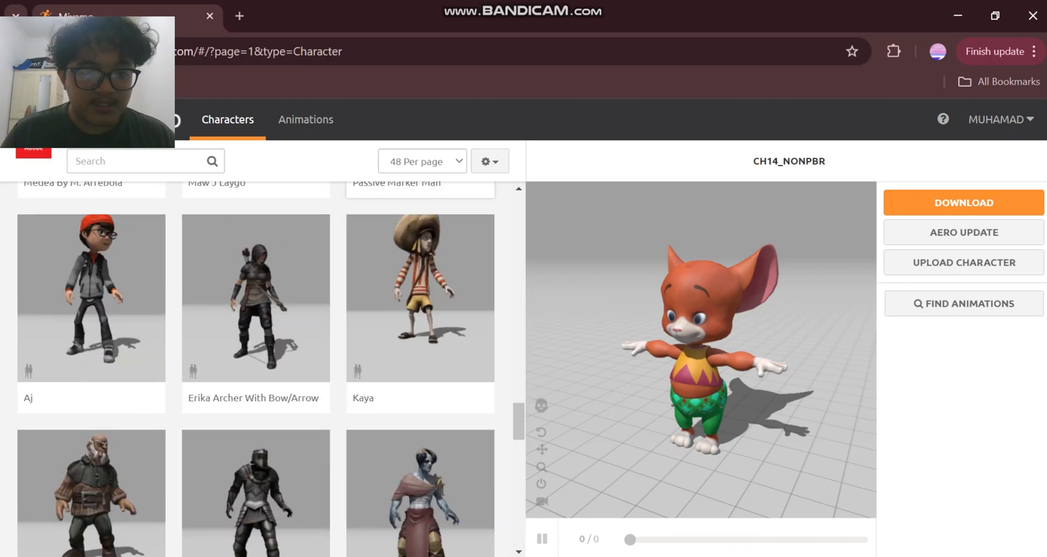
scroll(256, 371, down, 5)
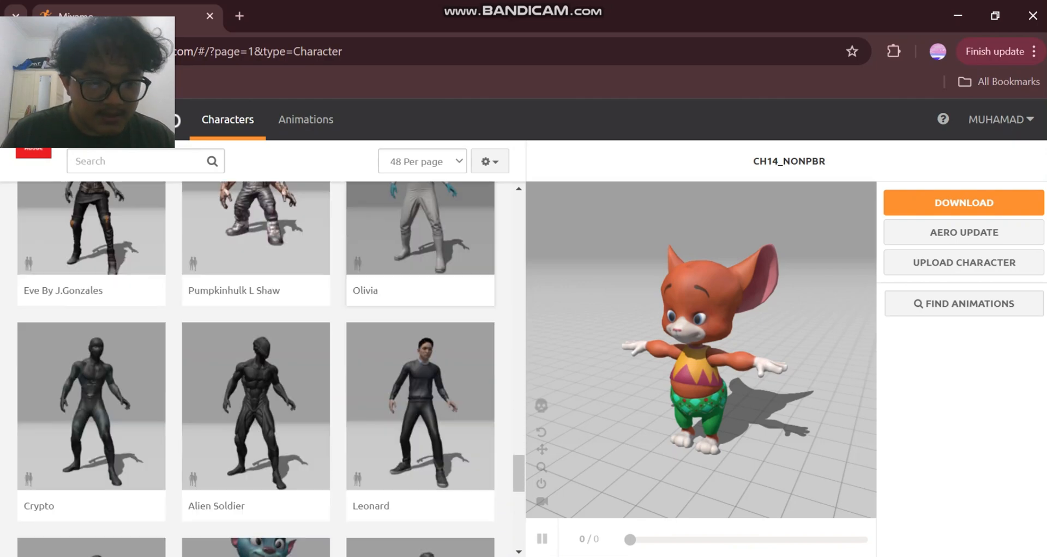
scroll(257, 355, up, 1)
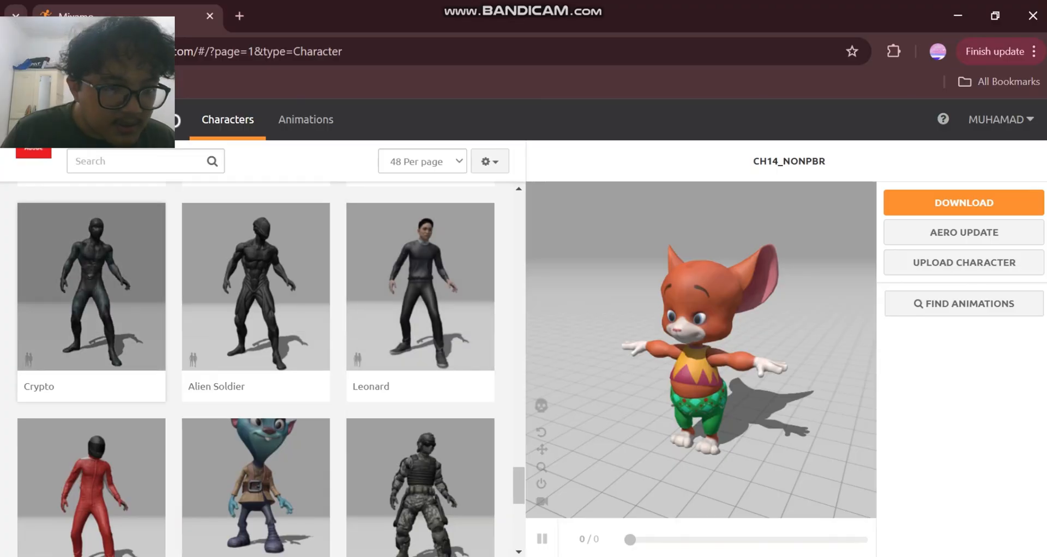
click(420, 245)
click(832, 347)
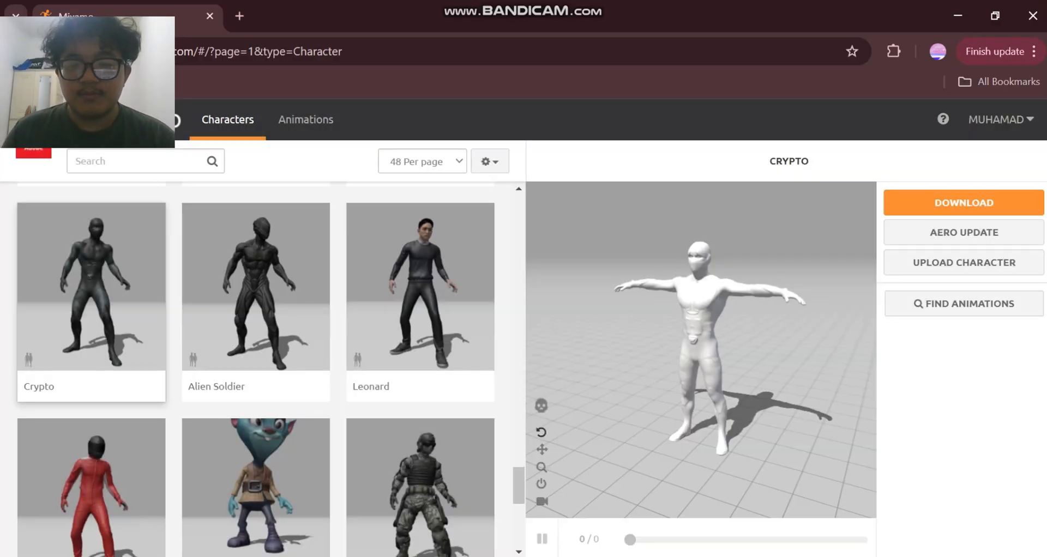
- Set Crypto's download Pose to Original Pose, then cancel without downloading
click(963, 202)
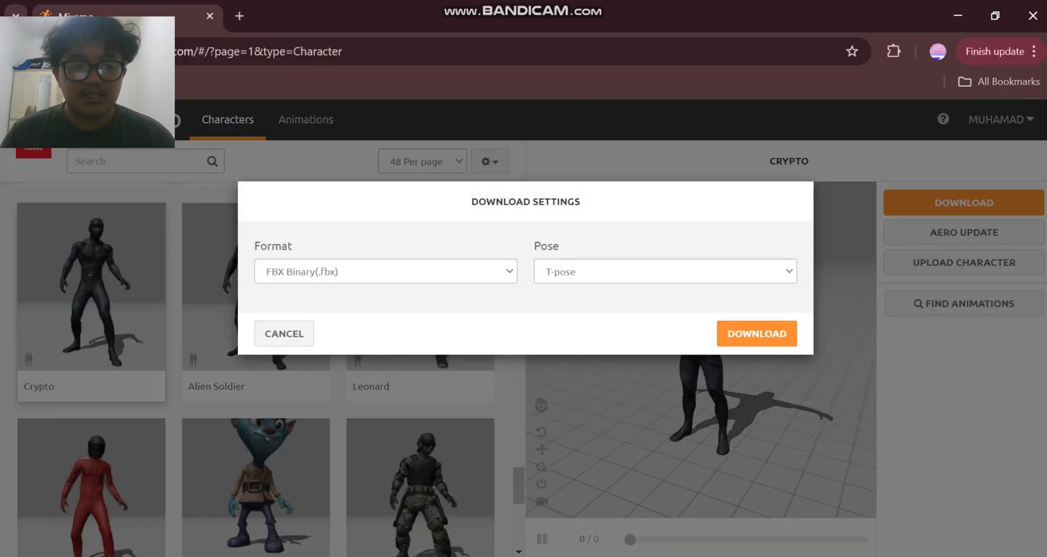
click(665, 271)
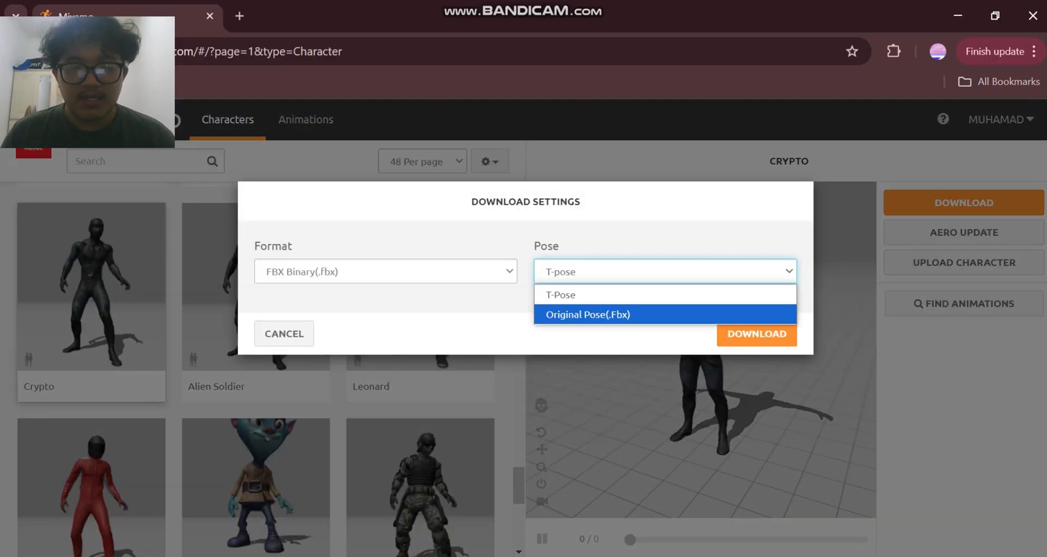
click(665, 311)
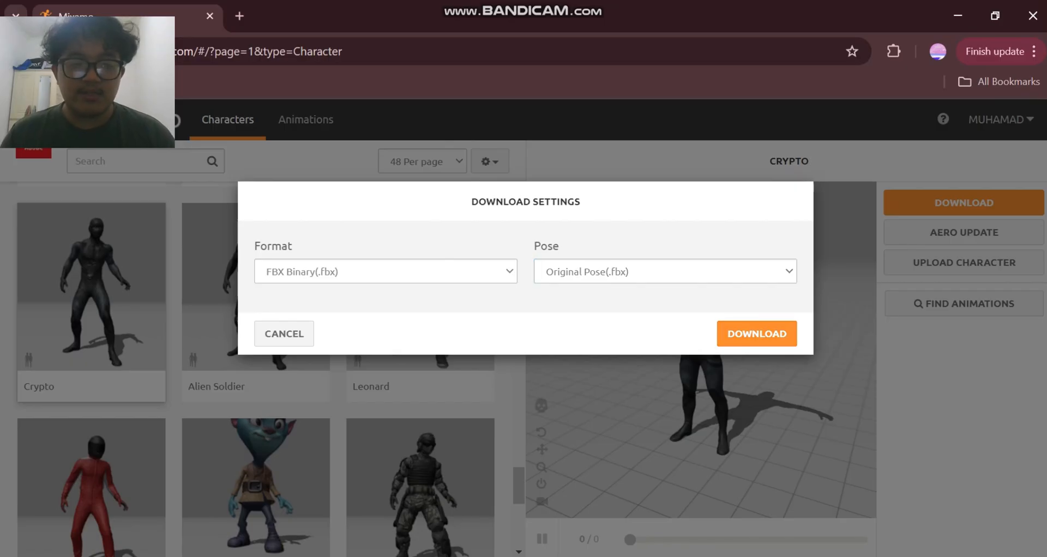
click(284, 333)
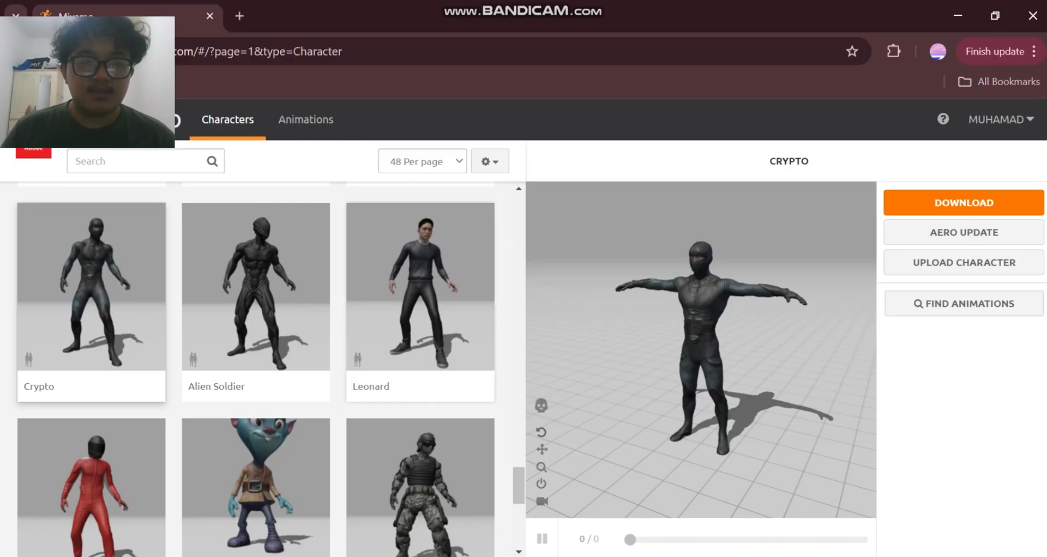
- Search the animations for walk and apply Walking to Crypto
click(306, 120)
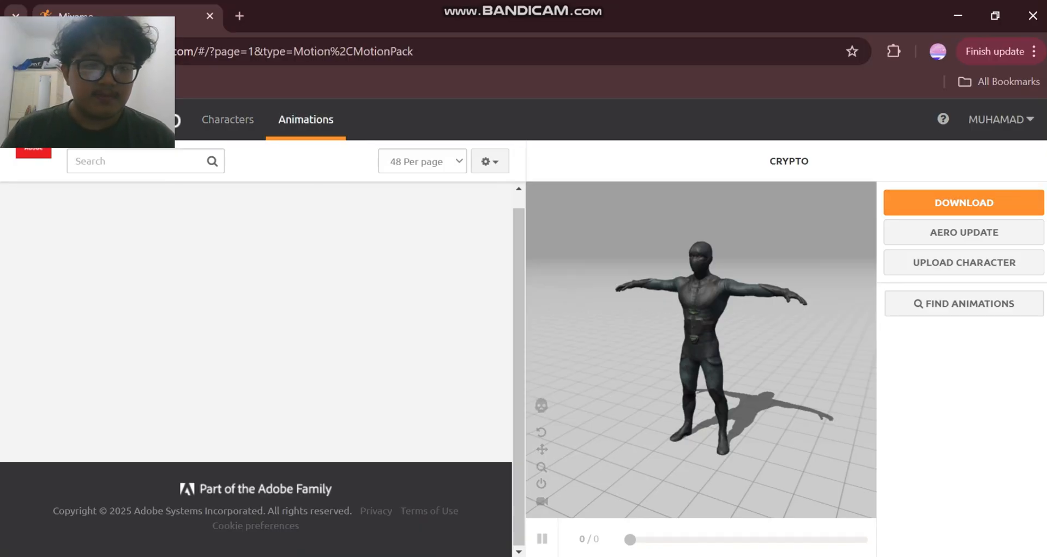
click(76, 161)
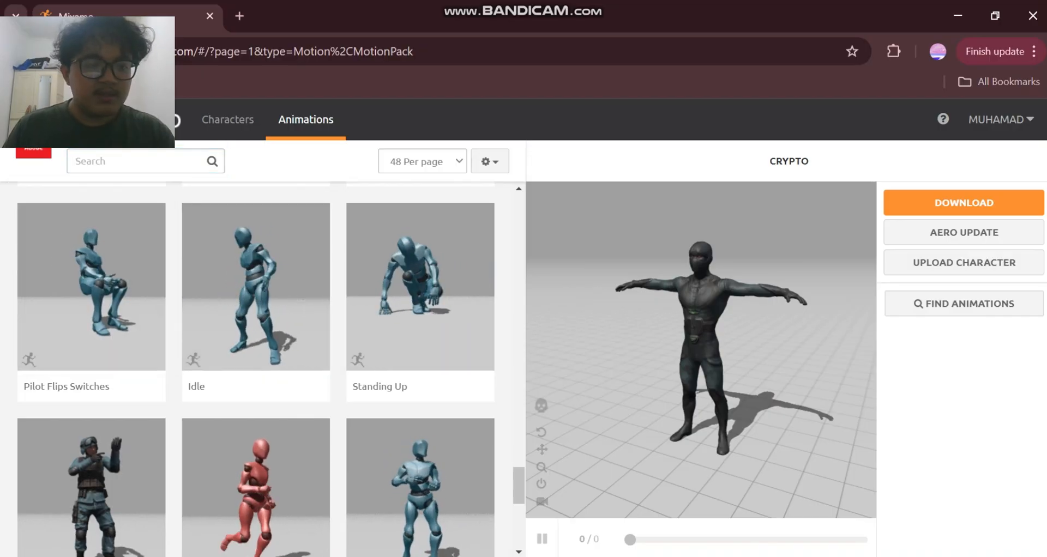
click(76, 161)
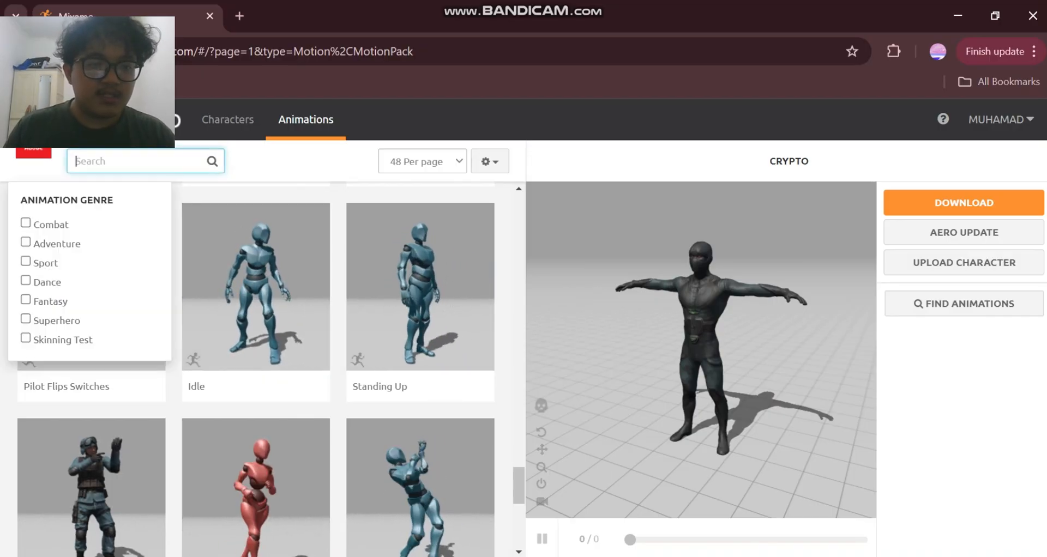
key(Return)
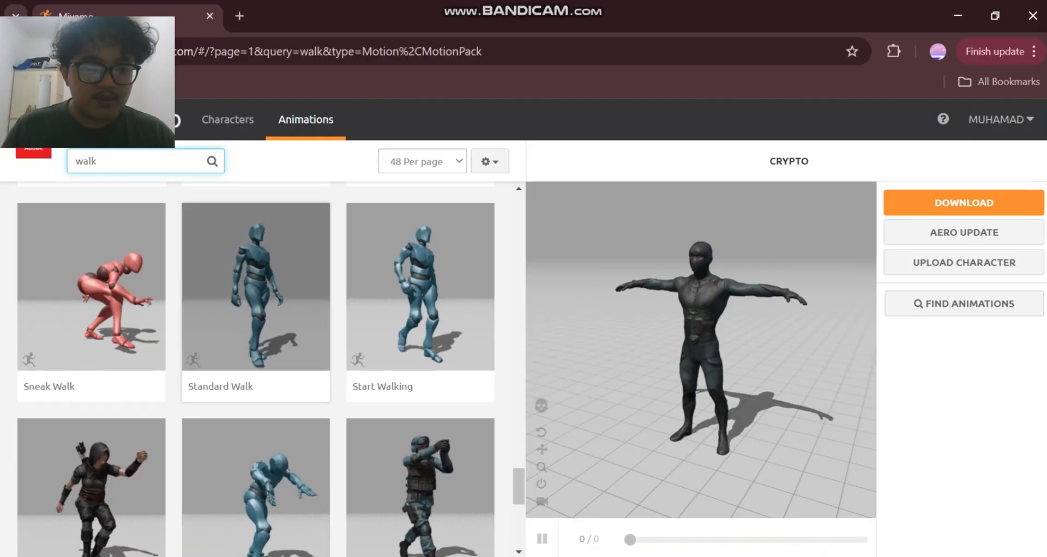
scroll(262, 371, down, 8)
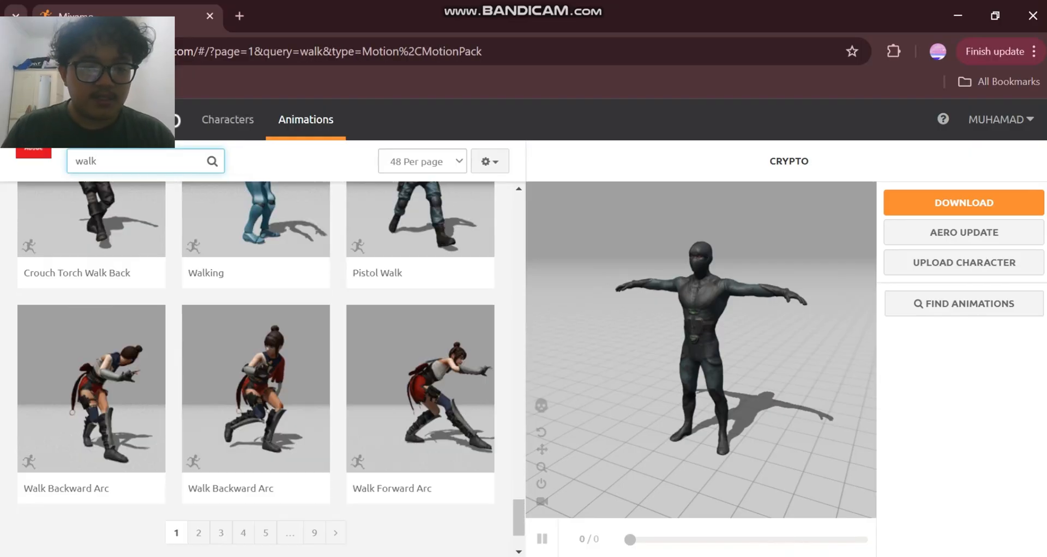
scroll(262, 370, up, 15)
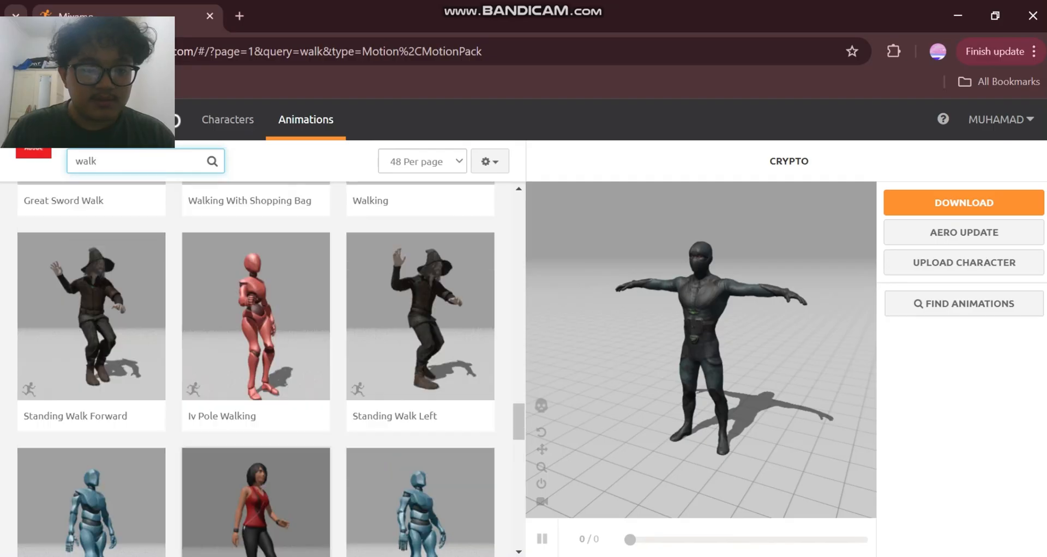
scroll(256, 371, up, 4)
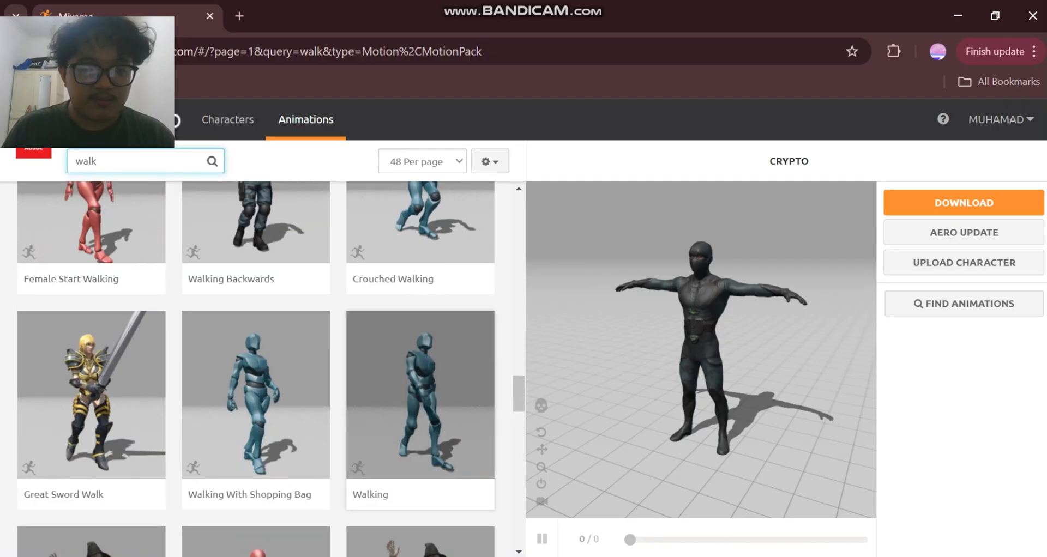
click(420, 392)
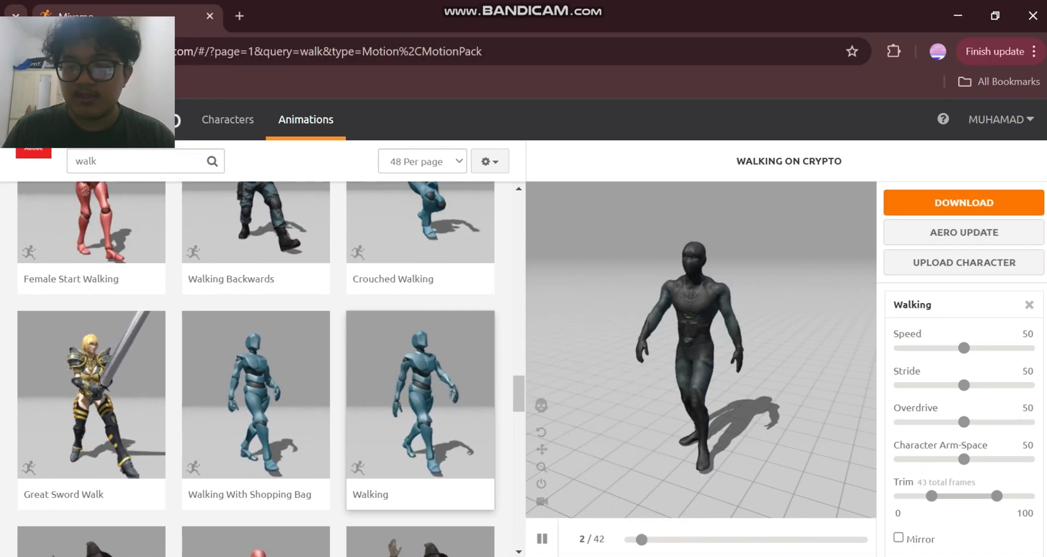
- Set the Walking download to FBX Binary, Without Skin, 30 fps, no keyframe reduction
click(963, 202)
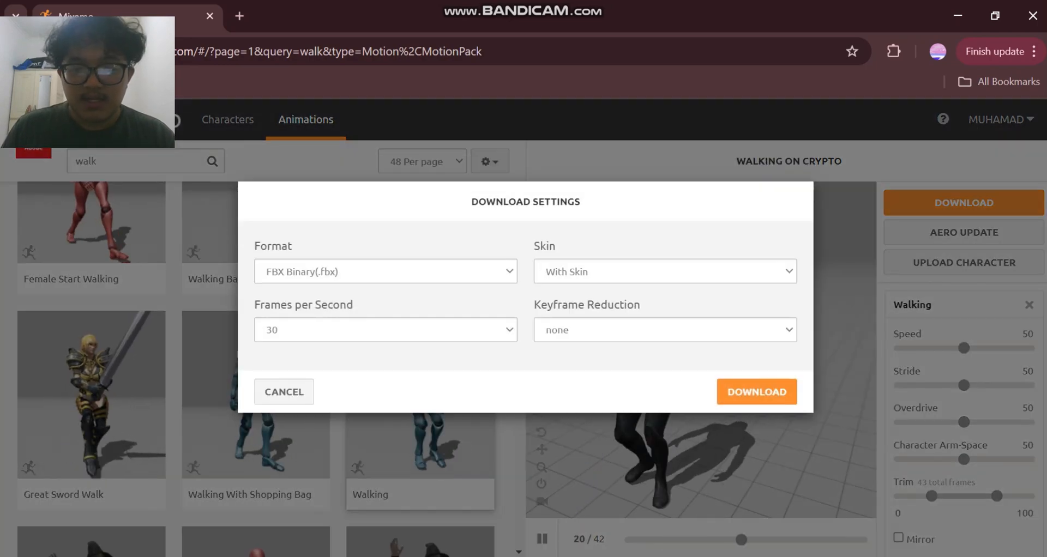
click(665, 271)
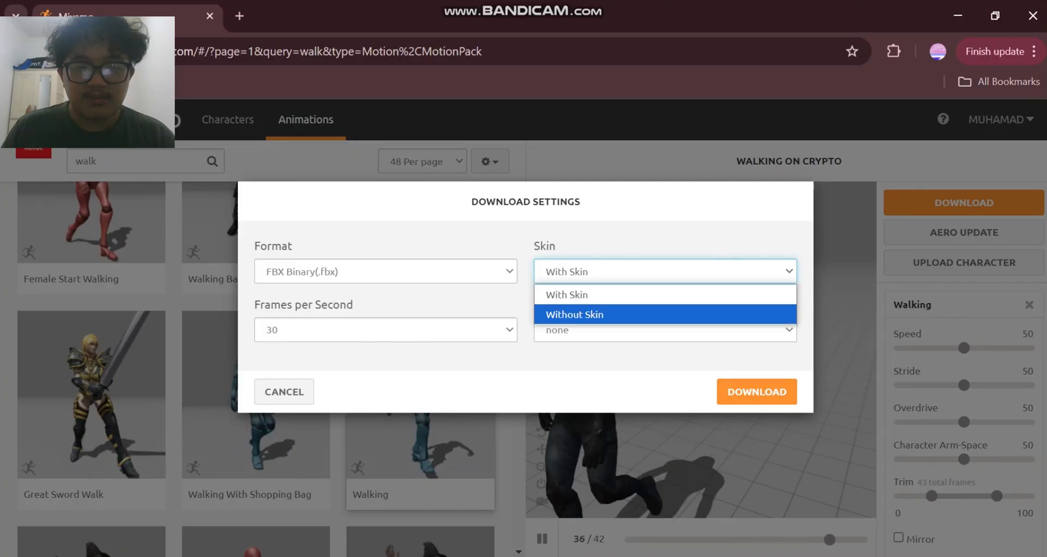
click(665, 314)
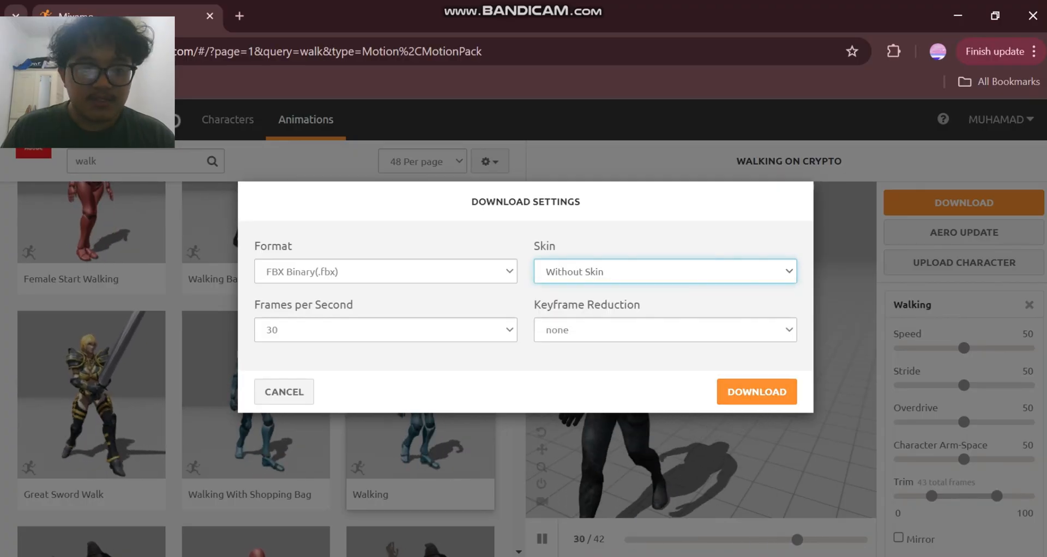
click(385, 272)
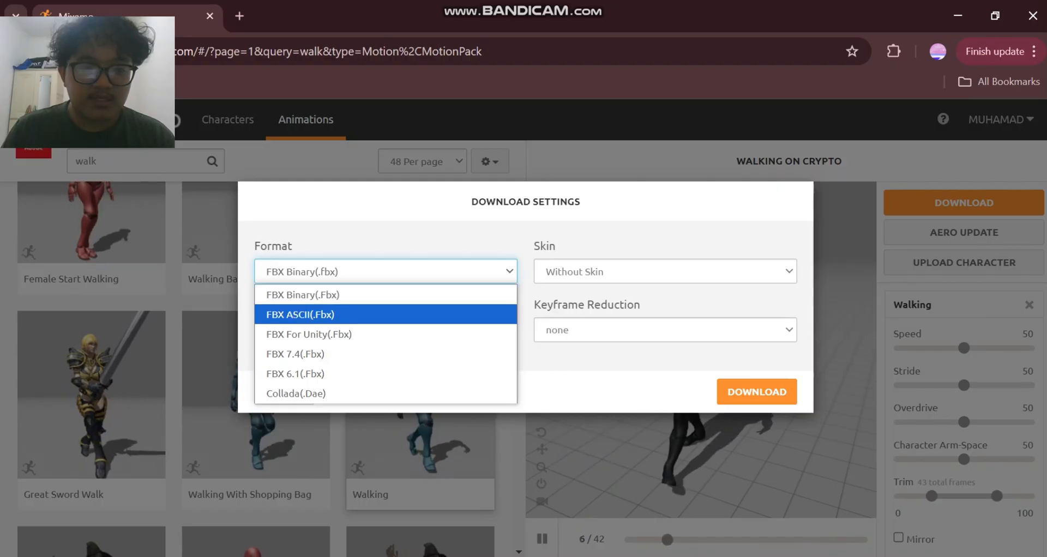
click(385, 295)
click(385, 330)
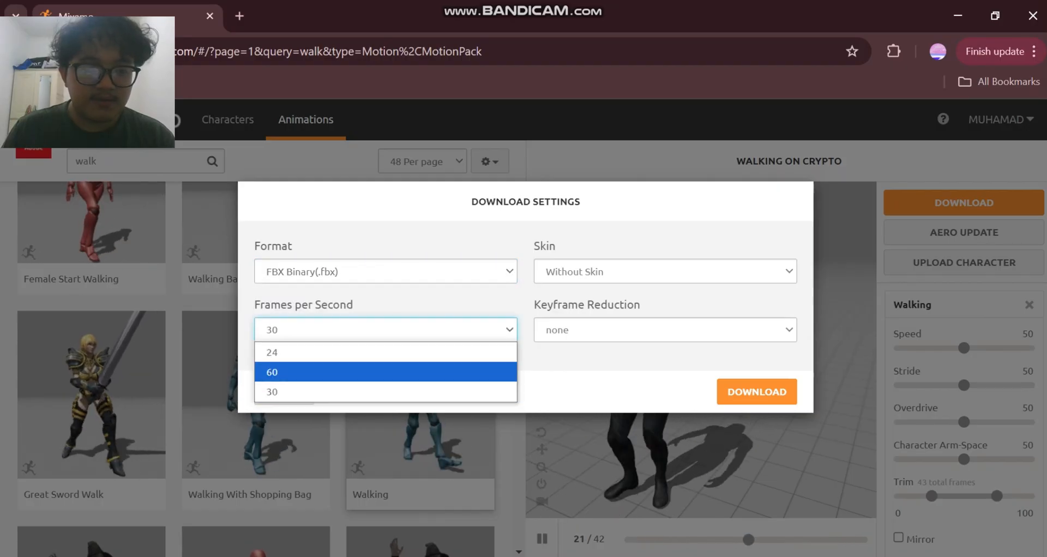
click(385, 330)
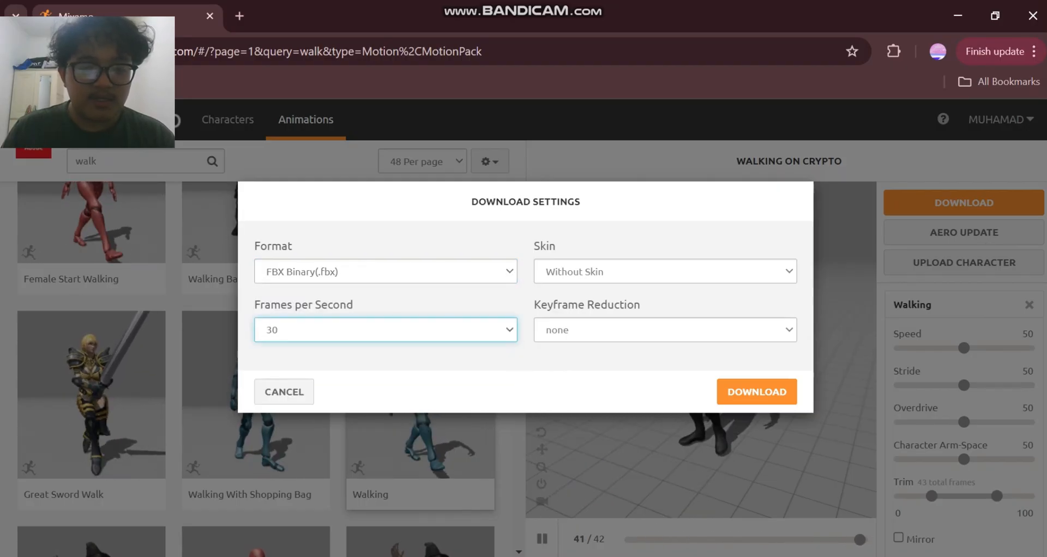
click(665, 272)
click(665, 272)
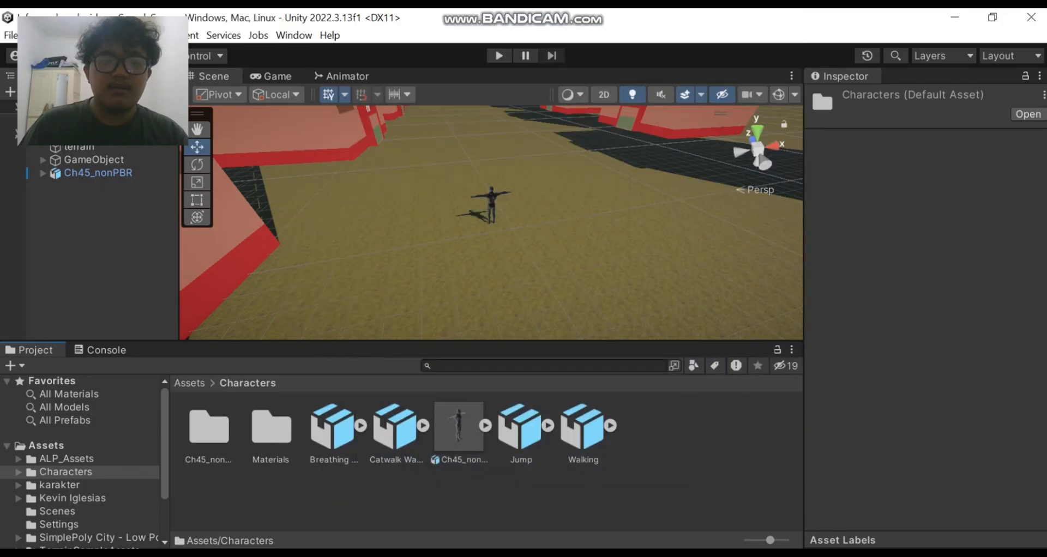
- Delete the existing Ch45_nonPBR from the scene and drag in a fresh instance
scroll(491, 223, up, 5)
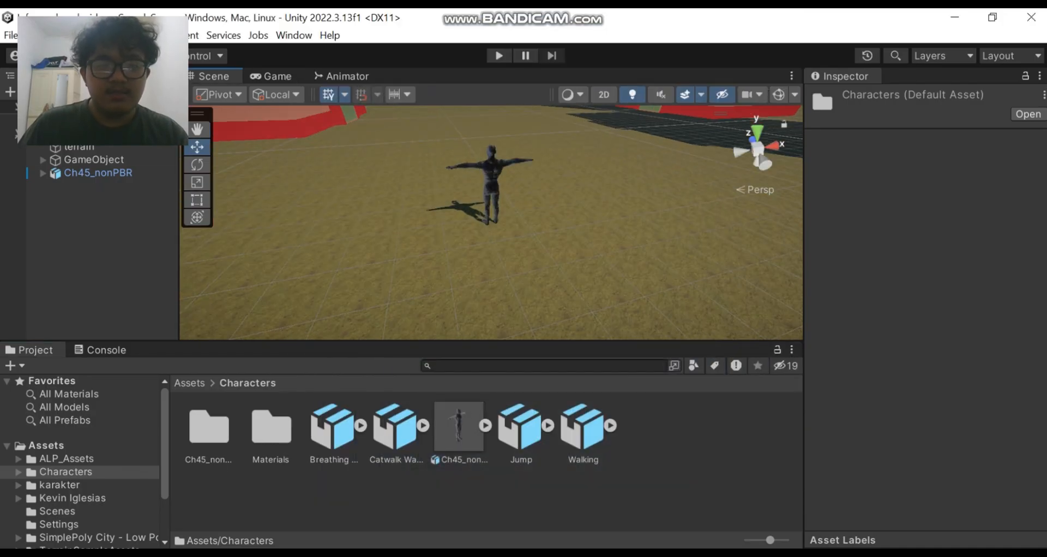
click(491, 184)
scroll(490, 218, down, 8)
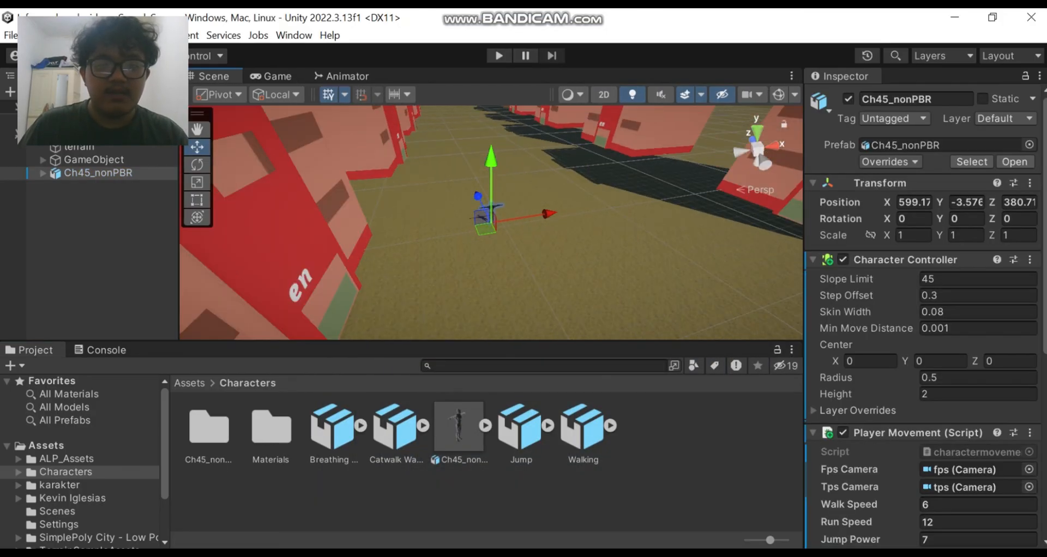
scroll(490, 222, down, 10)
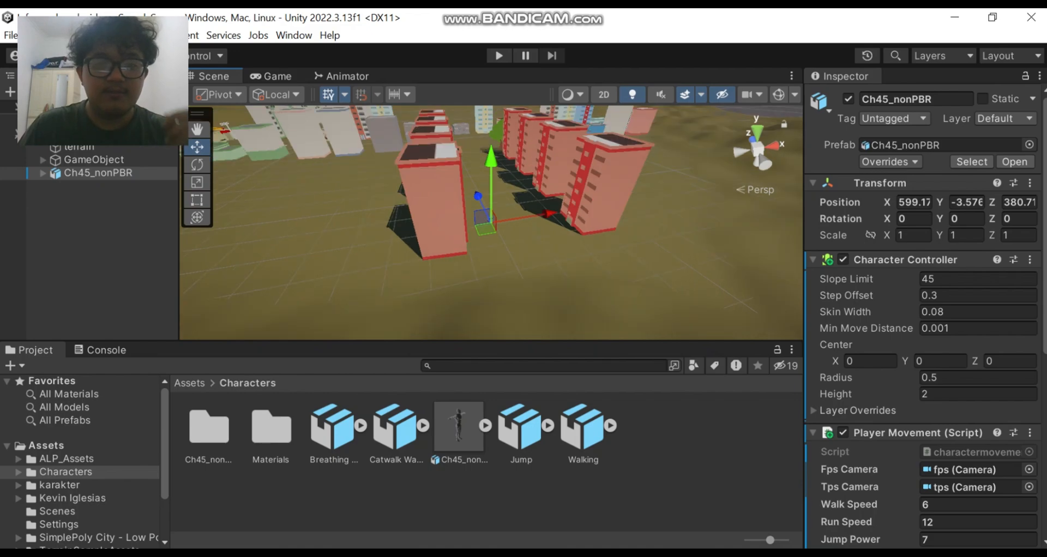
scroll(491, 223, down, 6)
scroll(491, 223, up, 20)
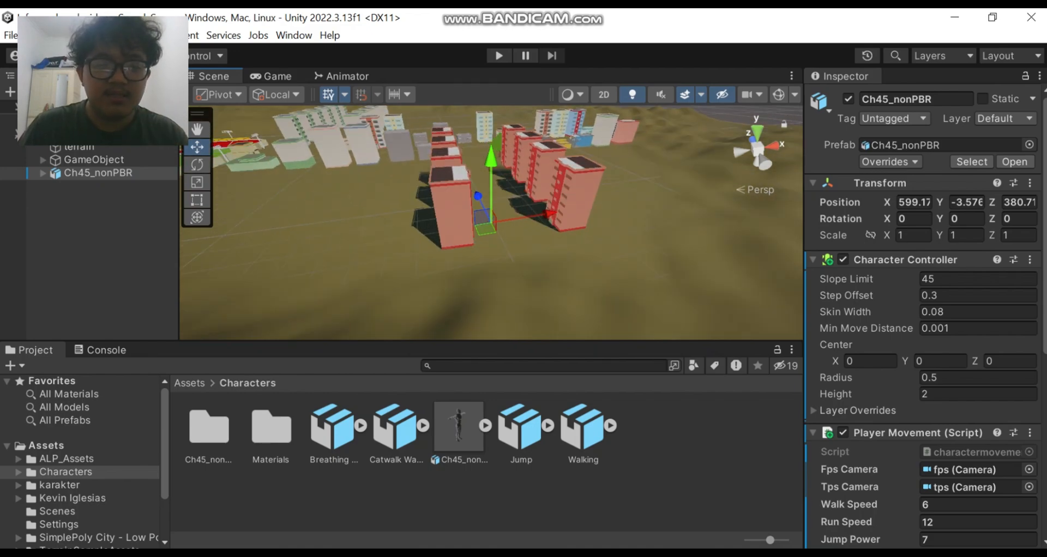
scroll(491, 222, up, 10)
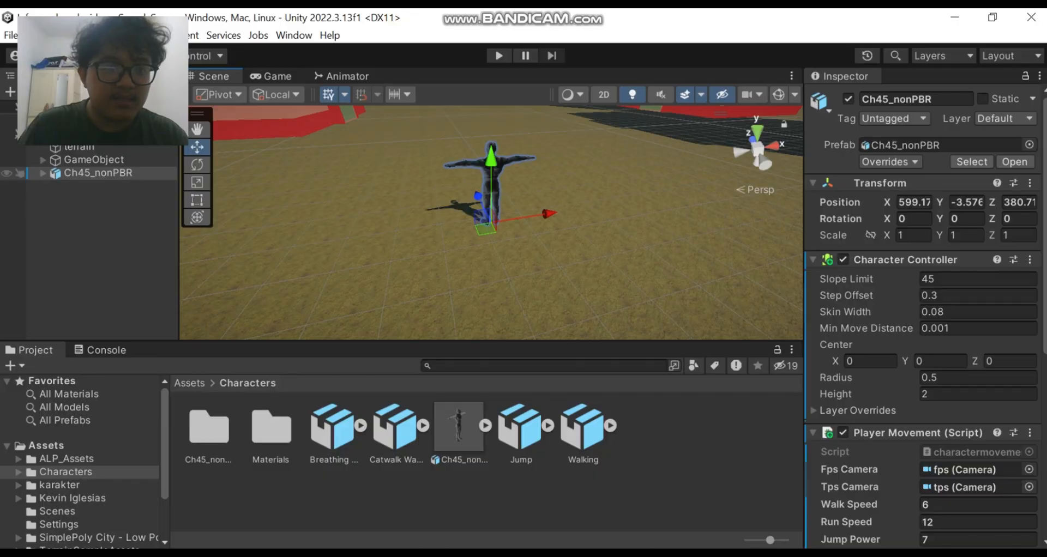
click(98, 172)
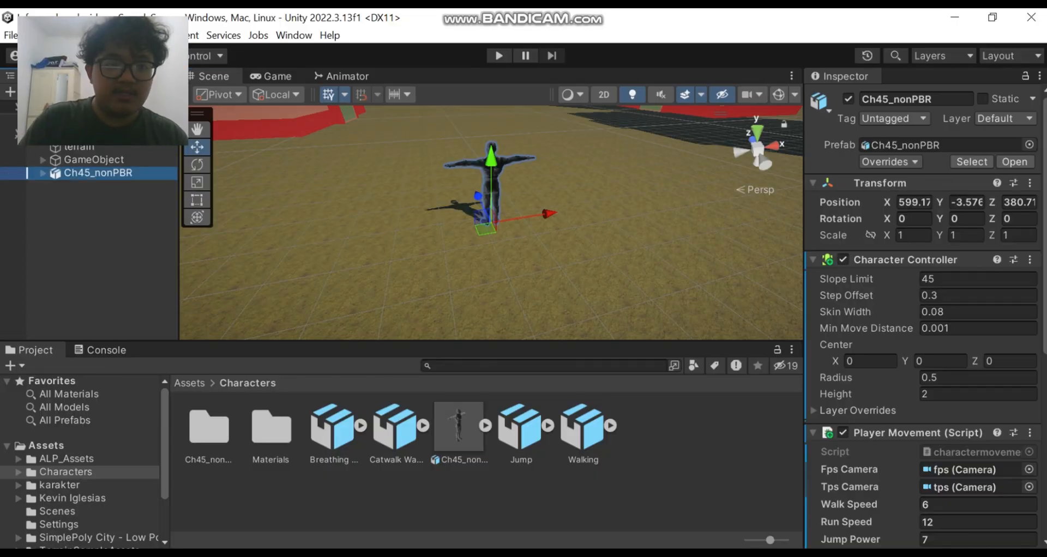
key(Delete)
drag(459, 426, 459, 253)
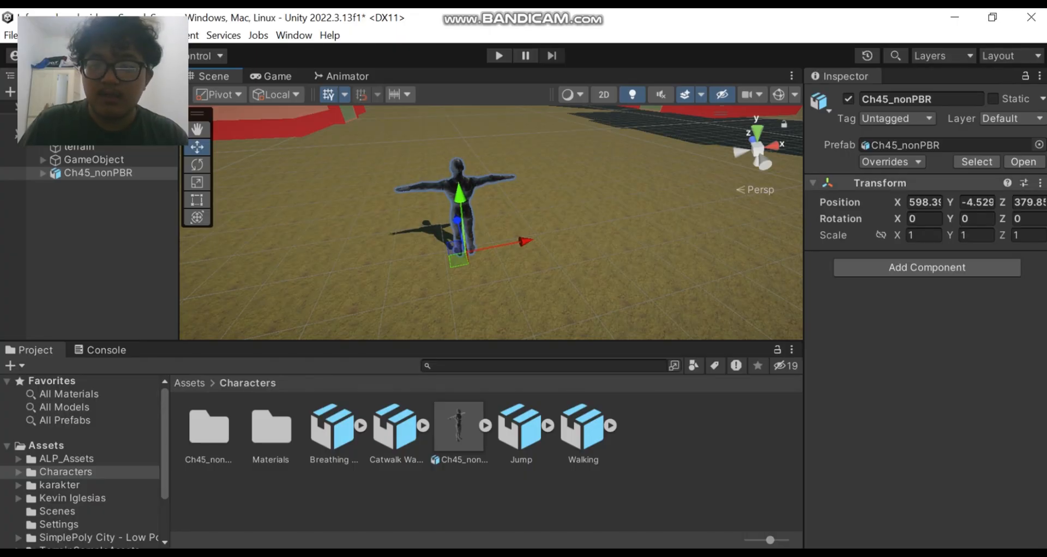
- Review Ch45_nonPBR's Materials import settings, then return to the top-level Assets folder
click(458, 426)
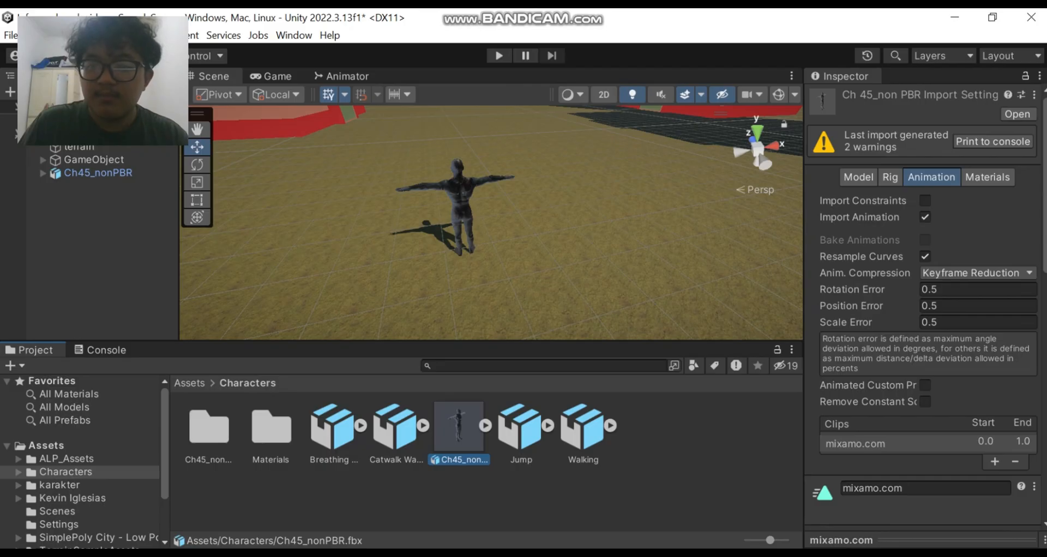
click(987, 177)
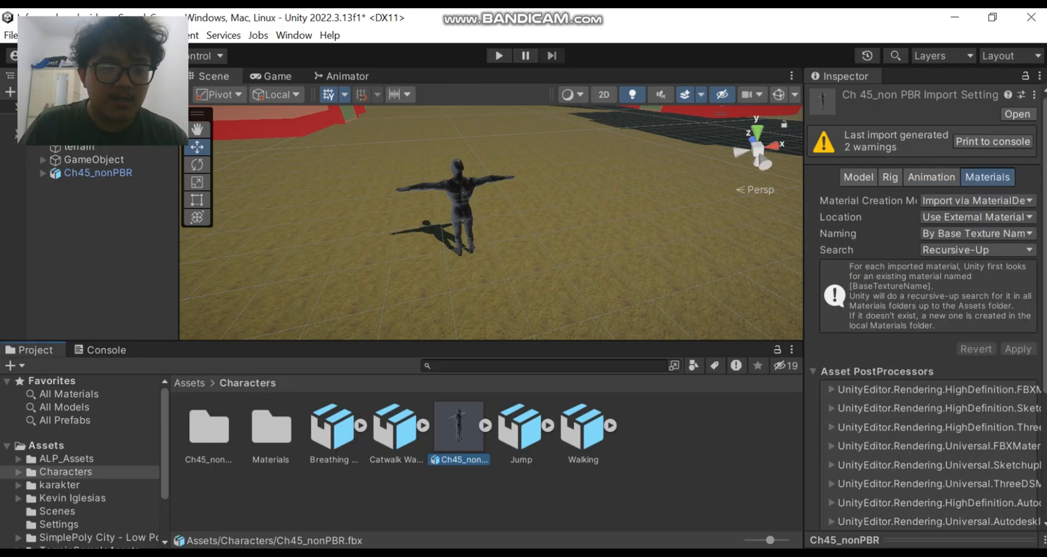
click(189, 383)
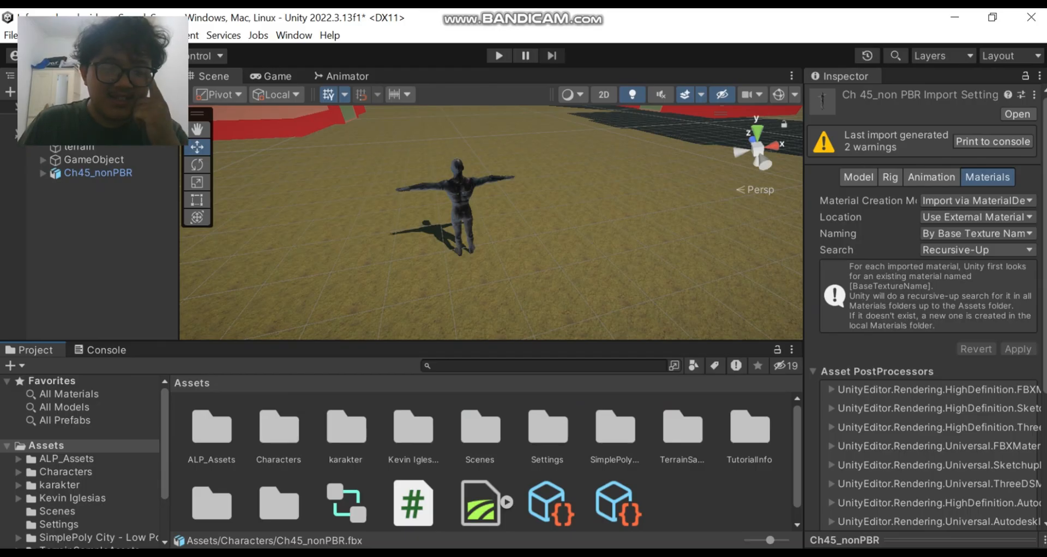
- Create and open a new Assets folder named CAHAR, then bring up File Explorer
right_click(661, 477)
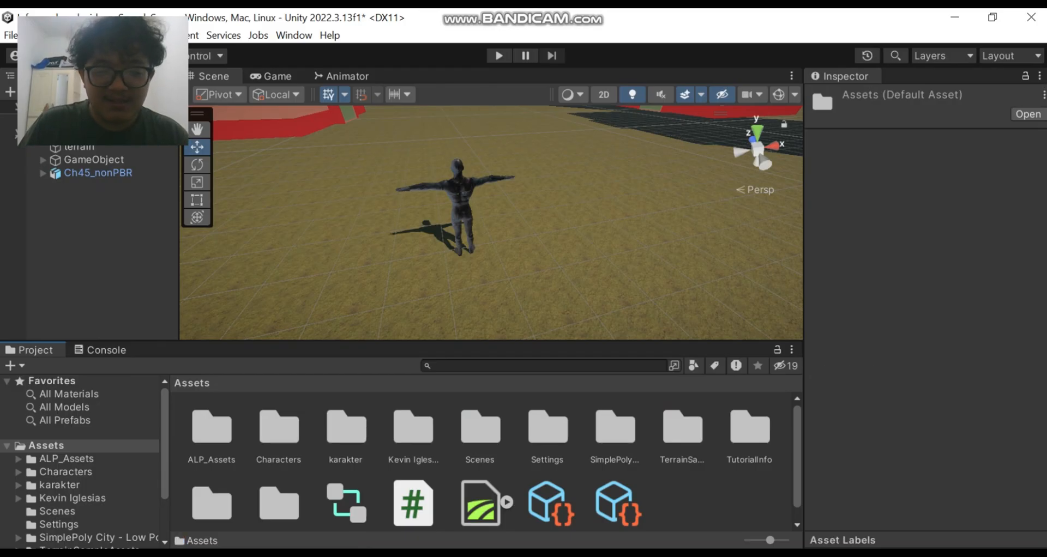
click(697, 77)
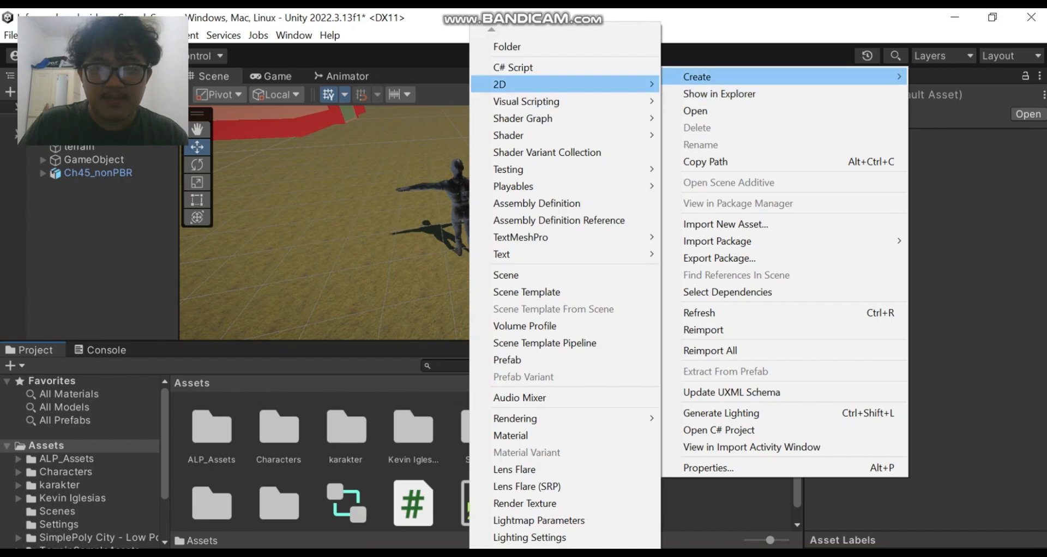
click(507, 46)
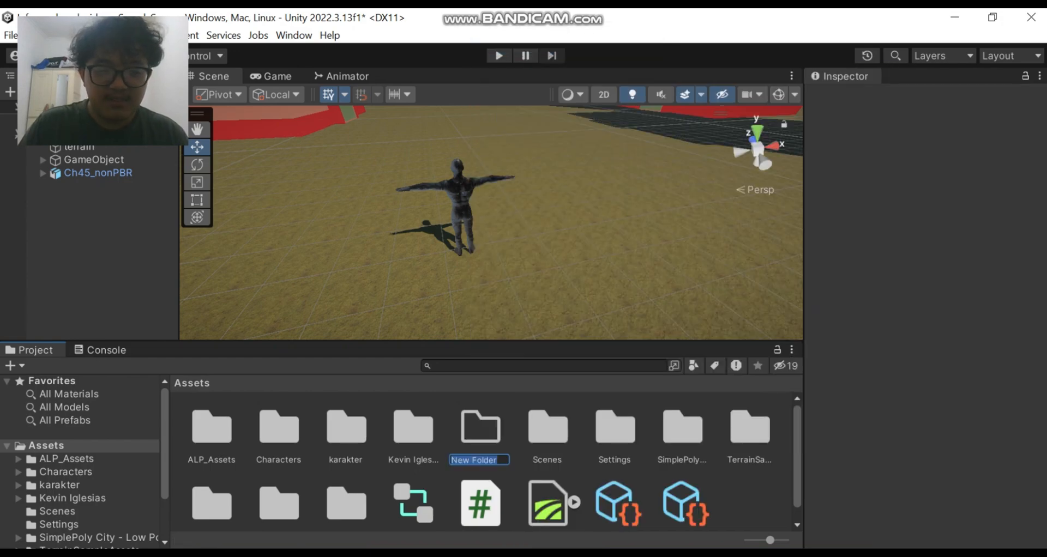
text(CAHAR)
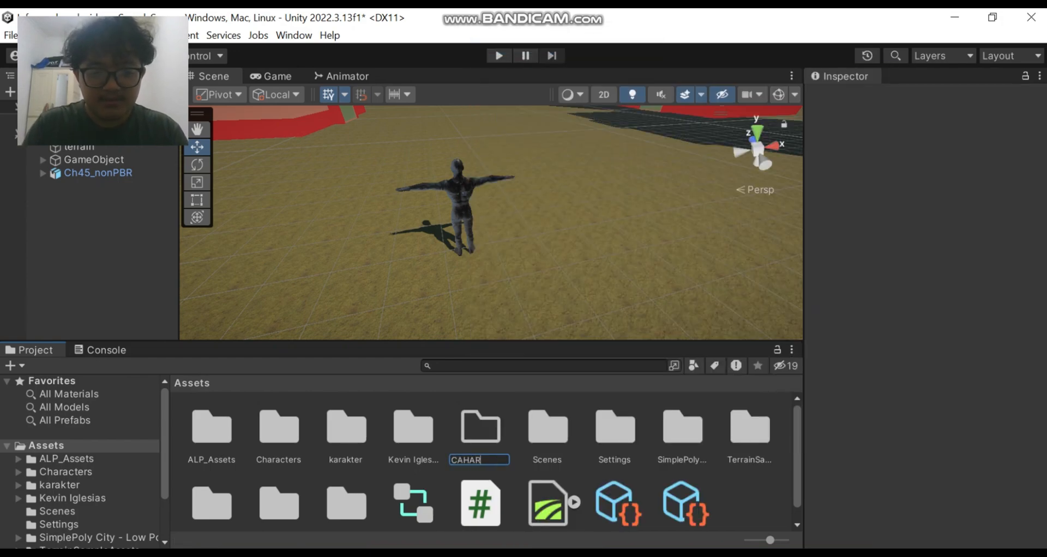
key(Return)
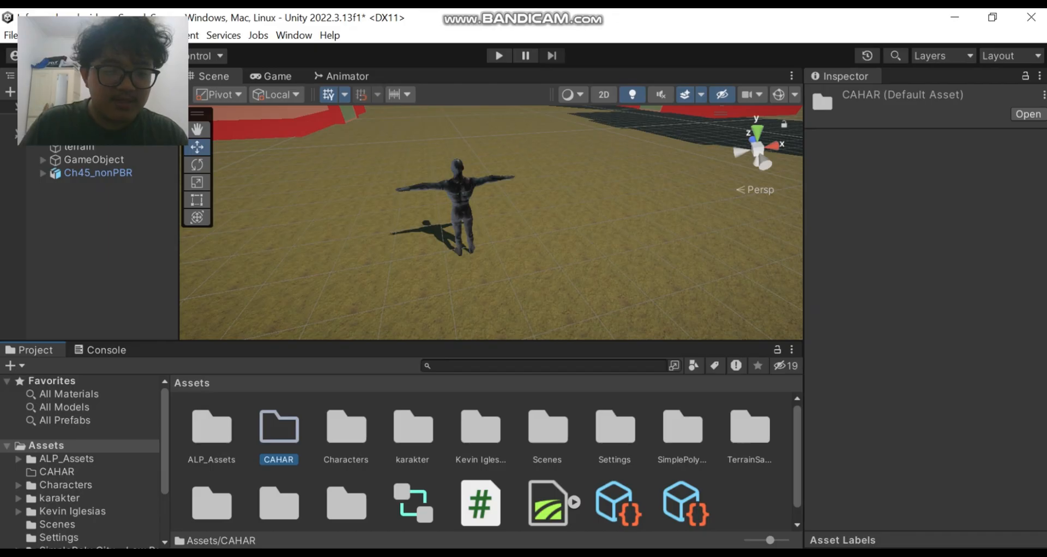
key(Return)
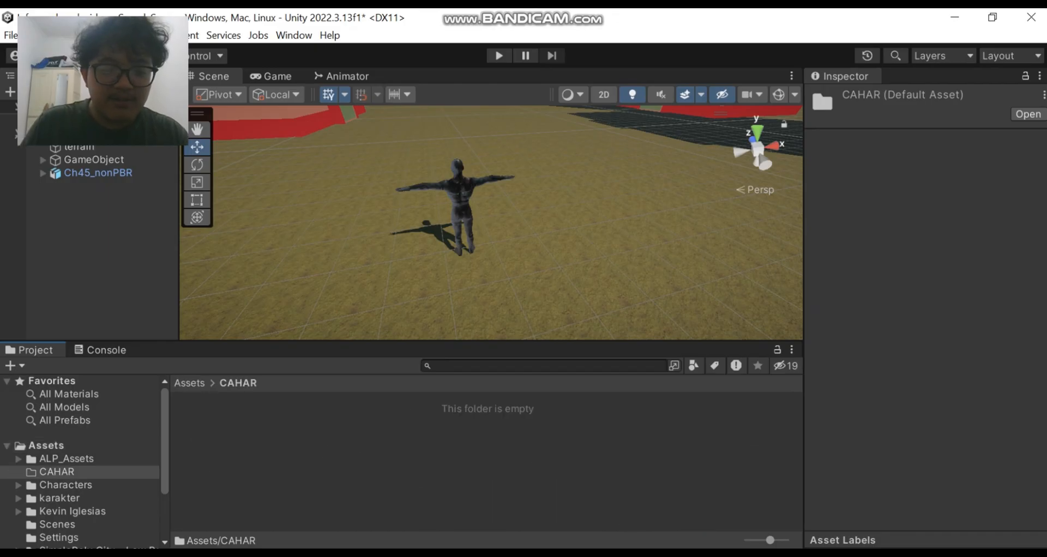
key(super+e)
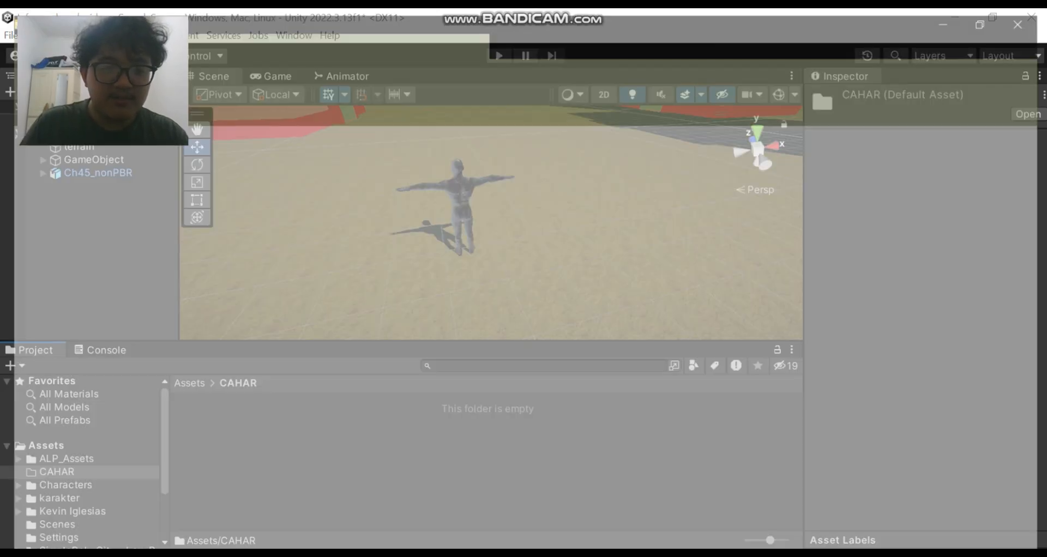
- Open Downloads in File Explorer and shrink the window so Unity is visible
click(60, 212)
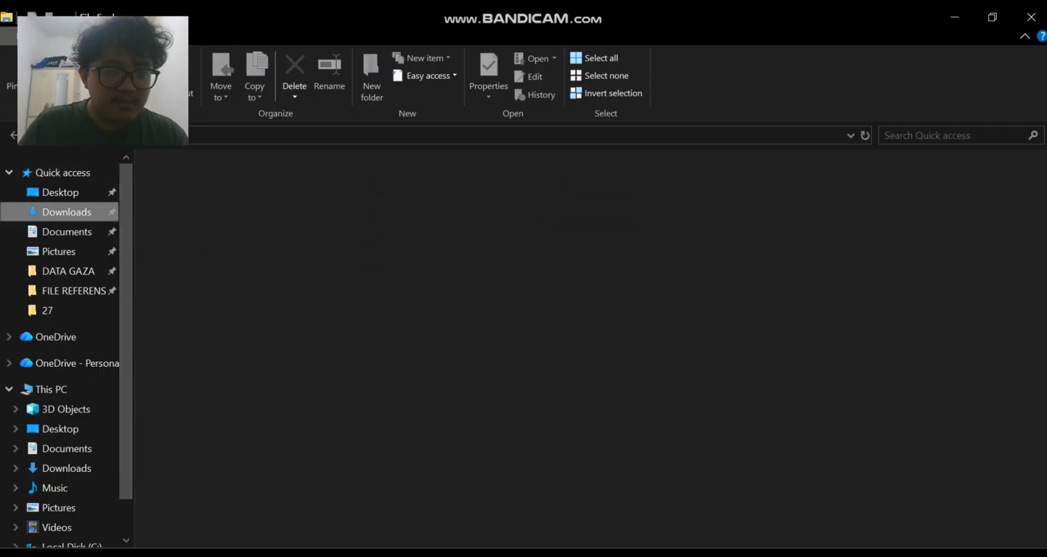
click(322, 210)
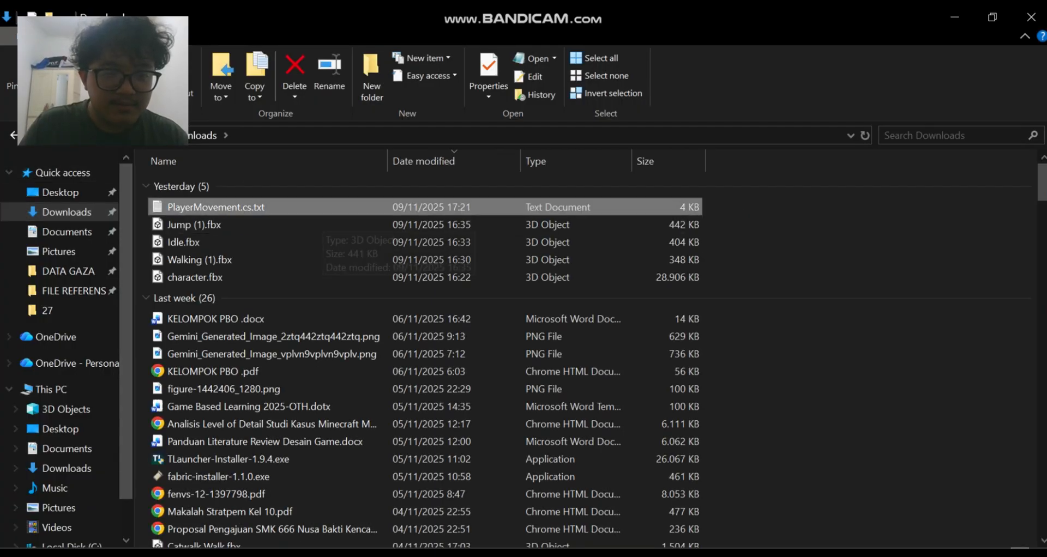
click(728, 238)
drag(728, 238, 730, 282)
right_click(638, 261)
click(791, 218)
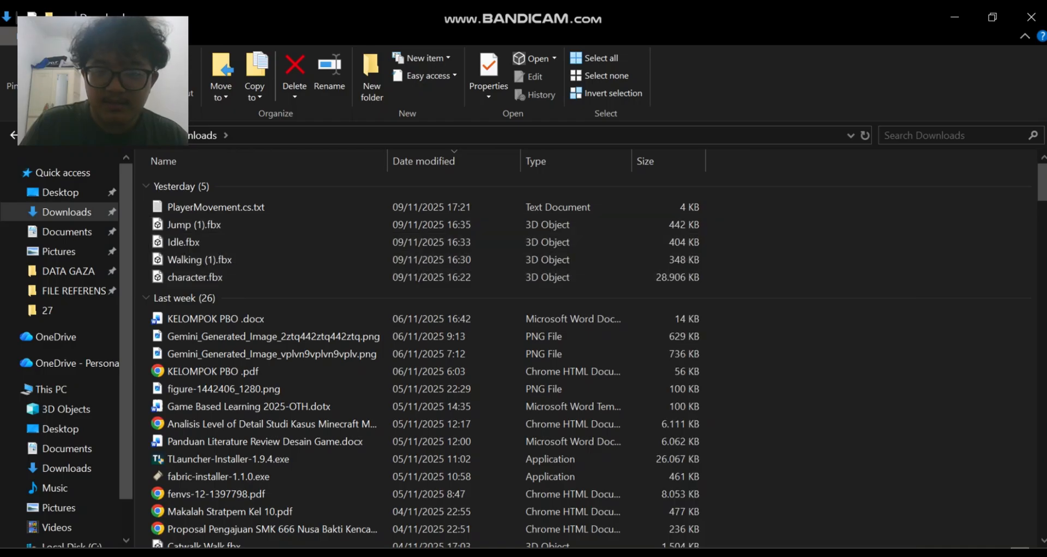
click(992, 17)
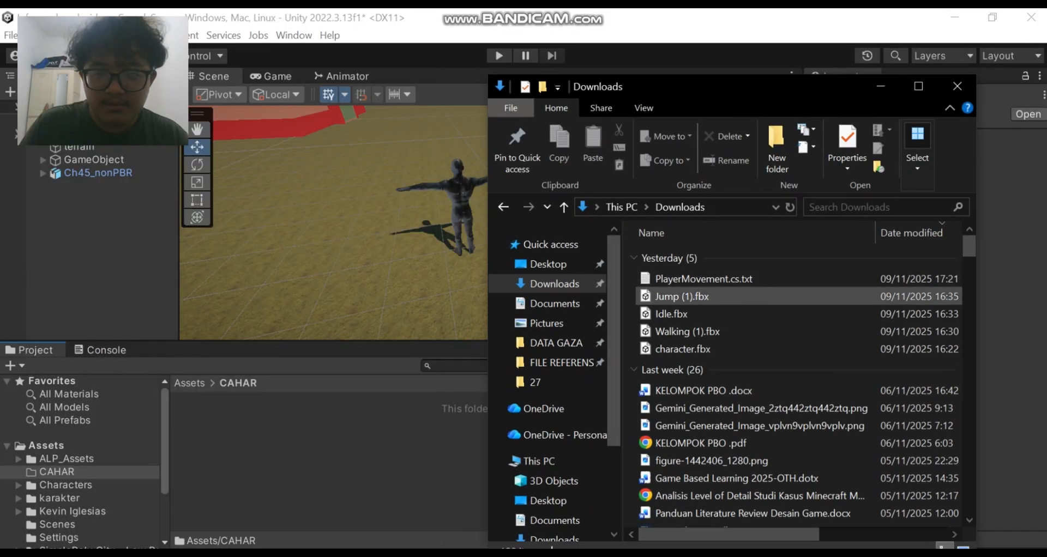
- Import the character, Idle, Jump (1) and Walking (1) FBX files into CAHAR, ignoring the normal-map warning
click(682, 296)
ctrl+click(671, 314)
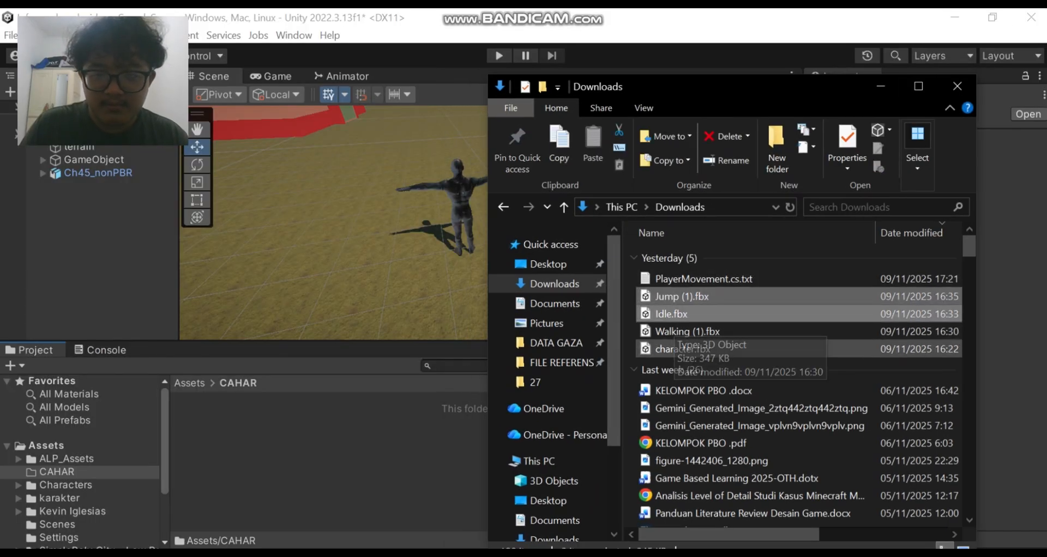
shift+click(692, 349)
drag(693, 296, 458, 453)
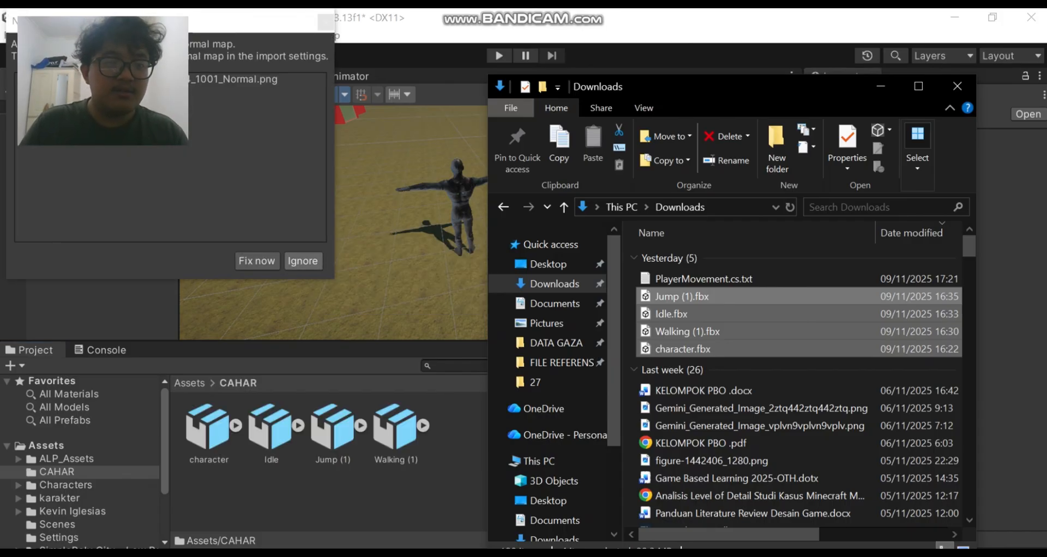
drag(152, 27, 111, 24)
click(303, 261)
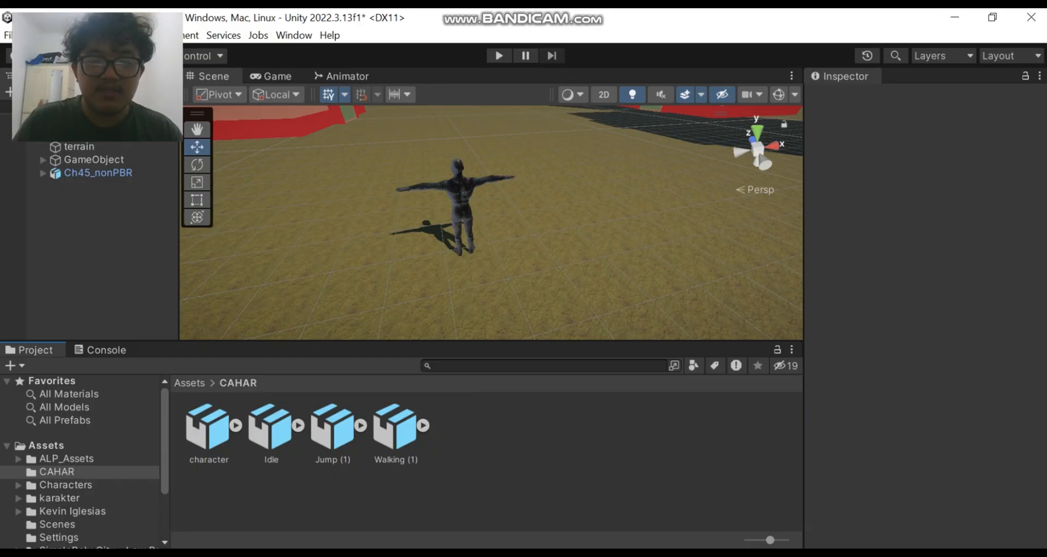
- Delete the CAHAR folder with confirmation, then open the Characters folder
click(46, 446)
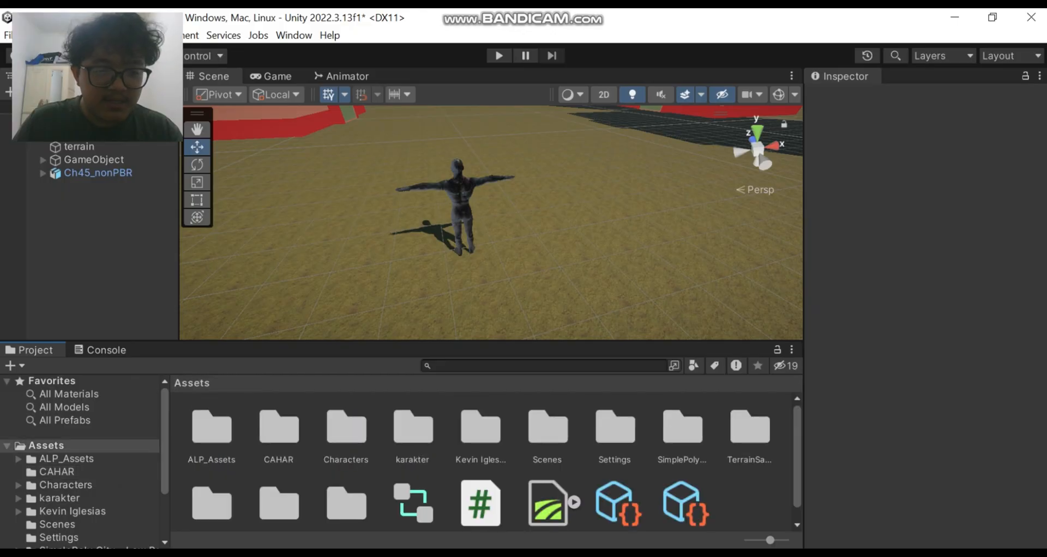
click(346, 436)
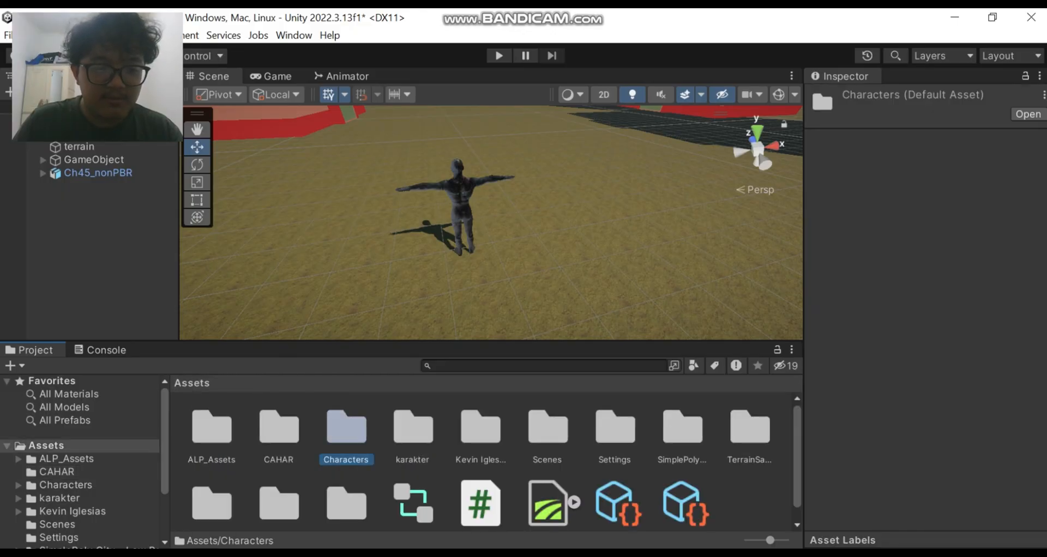
right_click(288, 431)
click(333, 74)
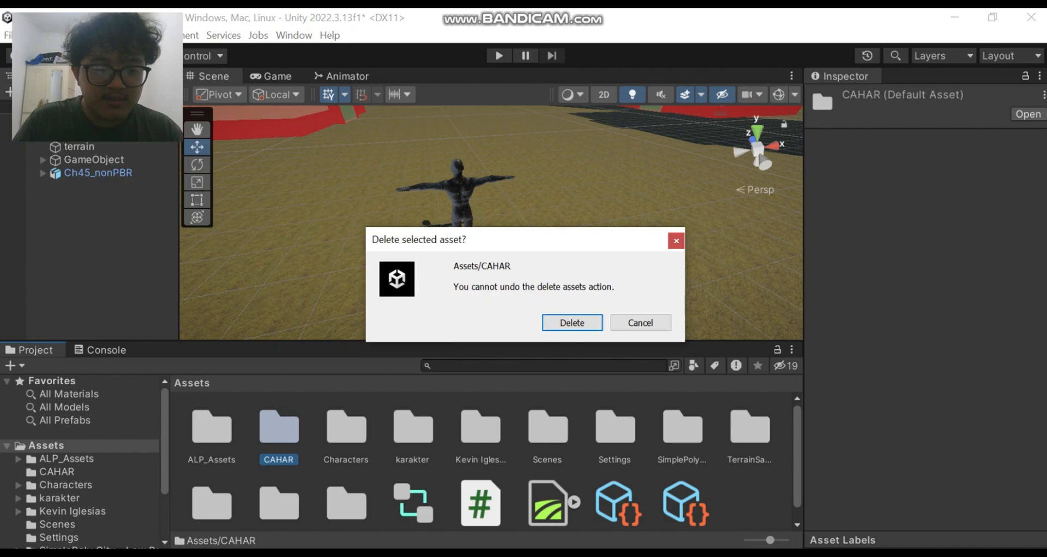
key(Return)
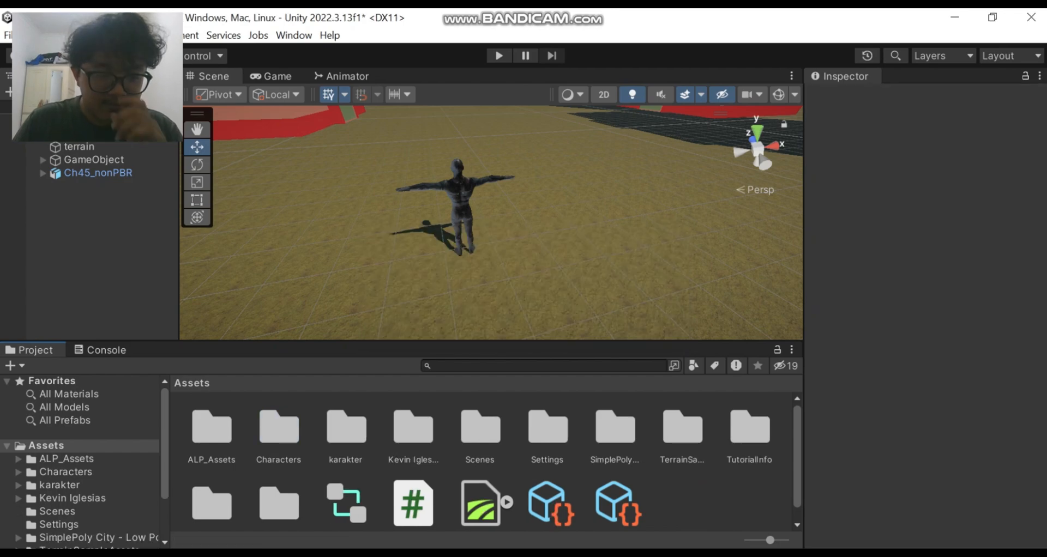
double_click(279, 431)
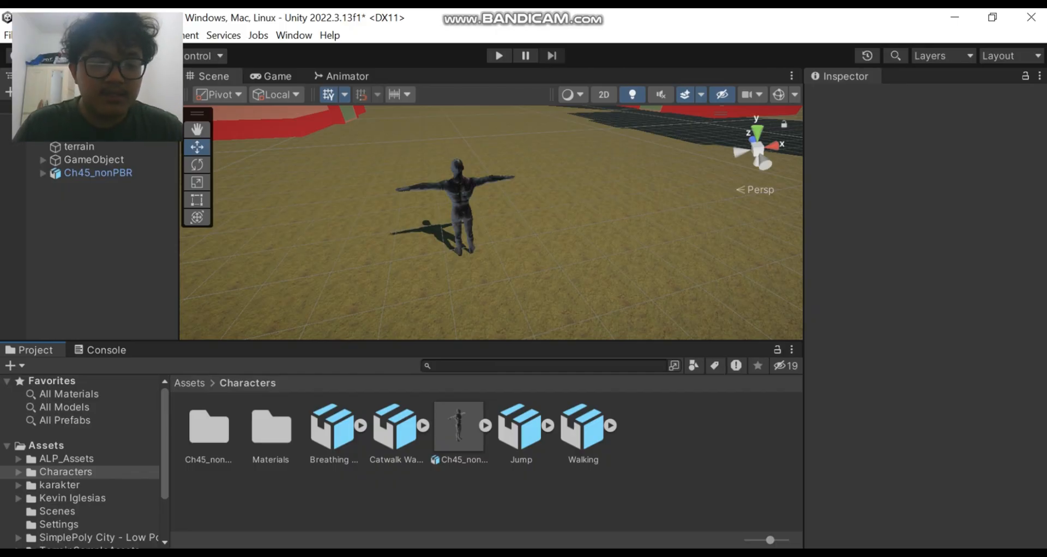
- Select the Ch45_nonPBR.fbx asset in Characters to show its Materials import settings
click(396, 431)
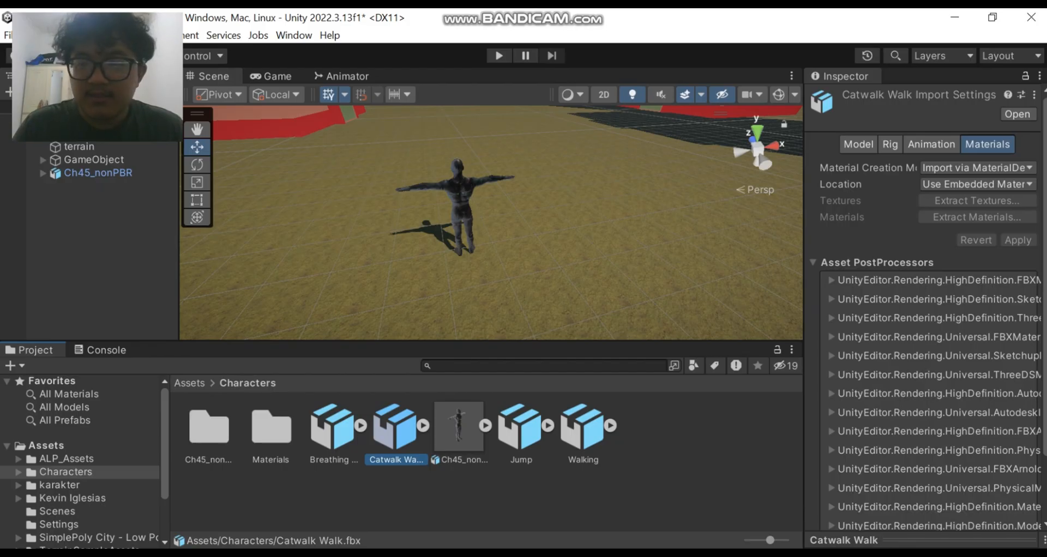
key(shift+d)
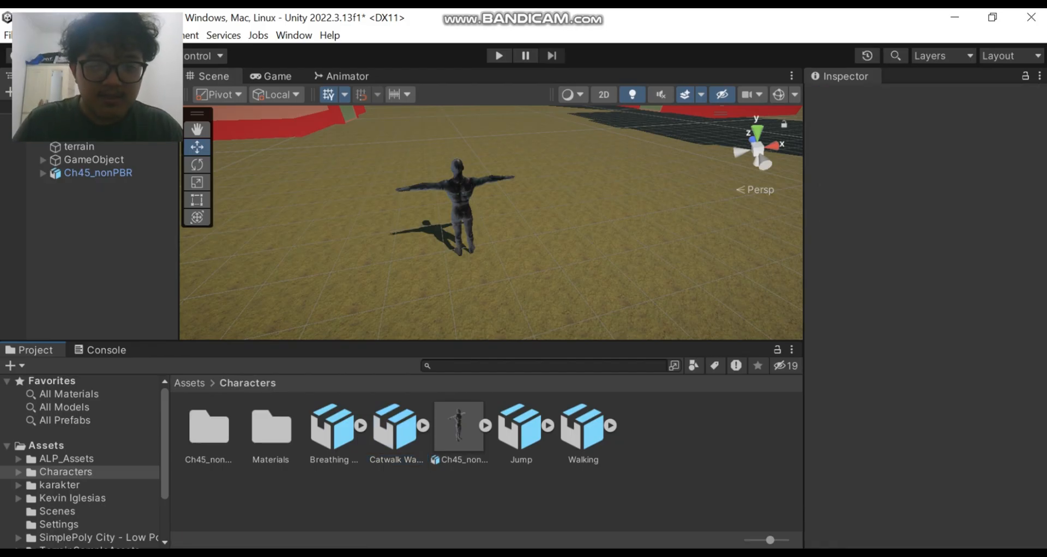
scroll(490, 222, up, 6)
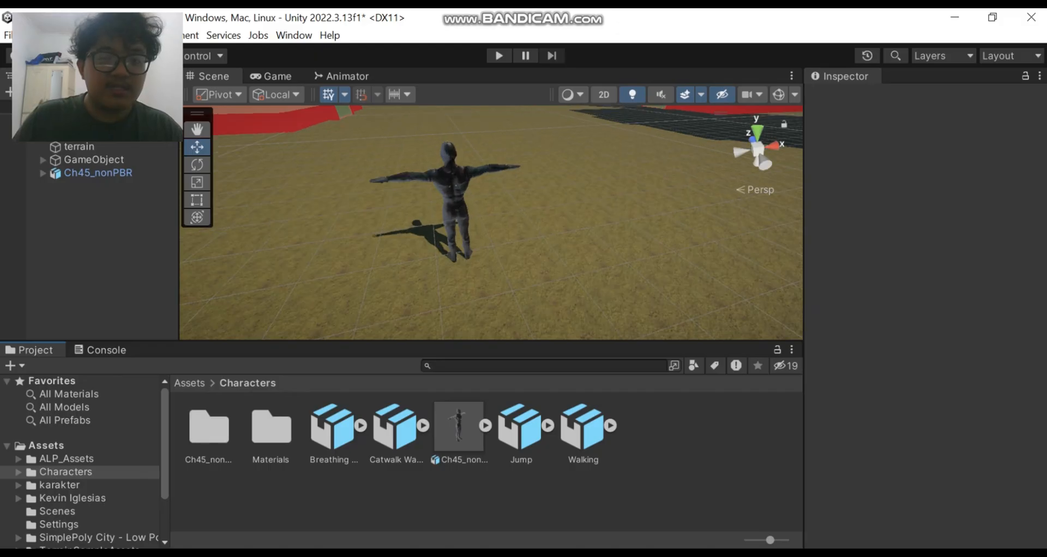
click(436, 164)
scroll(491, 222, down, 2)
scroll(490, 223, down, 1)
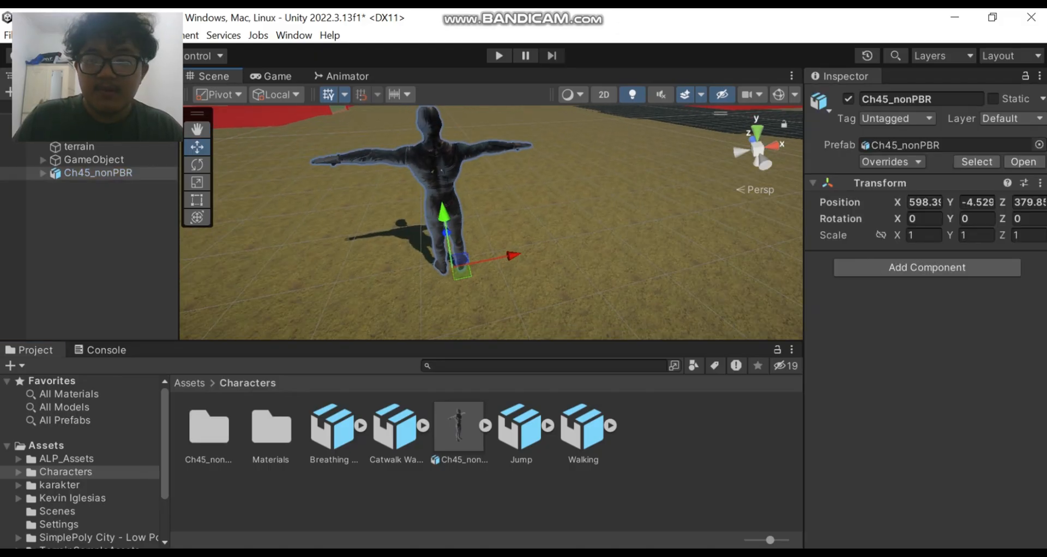
click(459, 428)
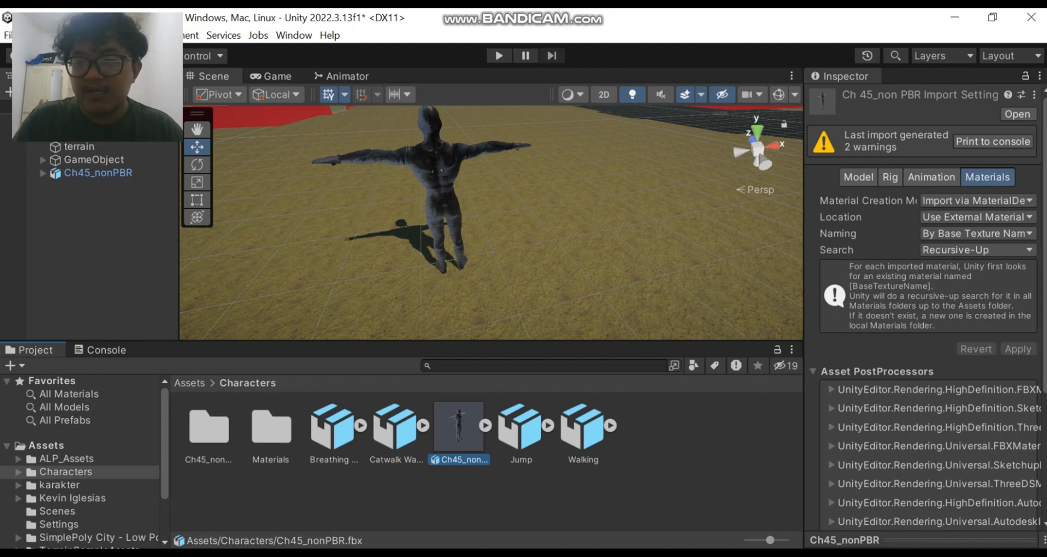
- Set Ch45_nonPBR to Use Embedded Materials, apply past the normal-map warning, and expand it in the Hierarchy
click(976, 217)
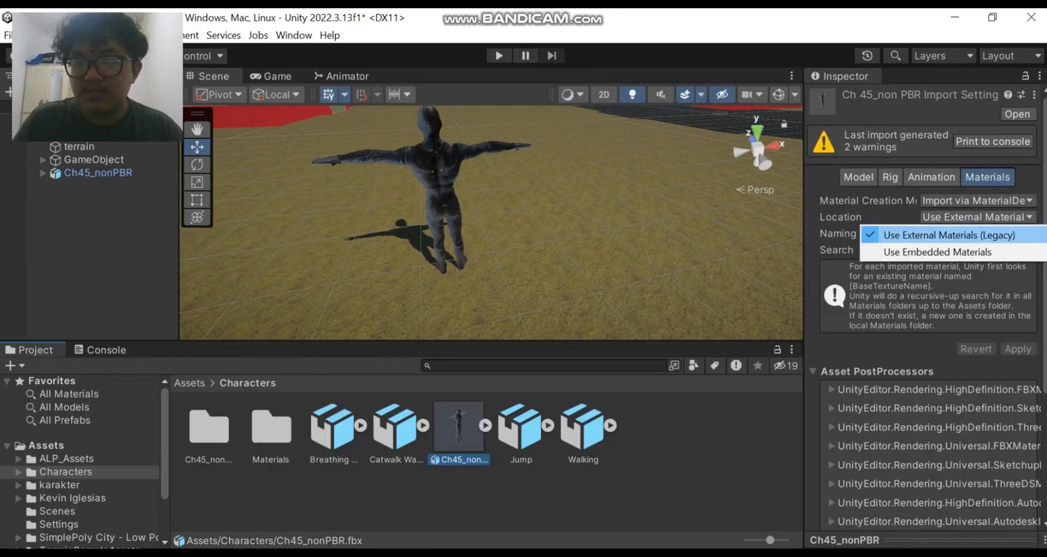
click(938, 252)
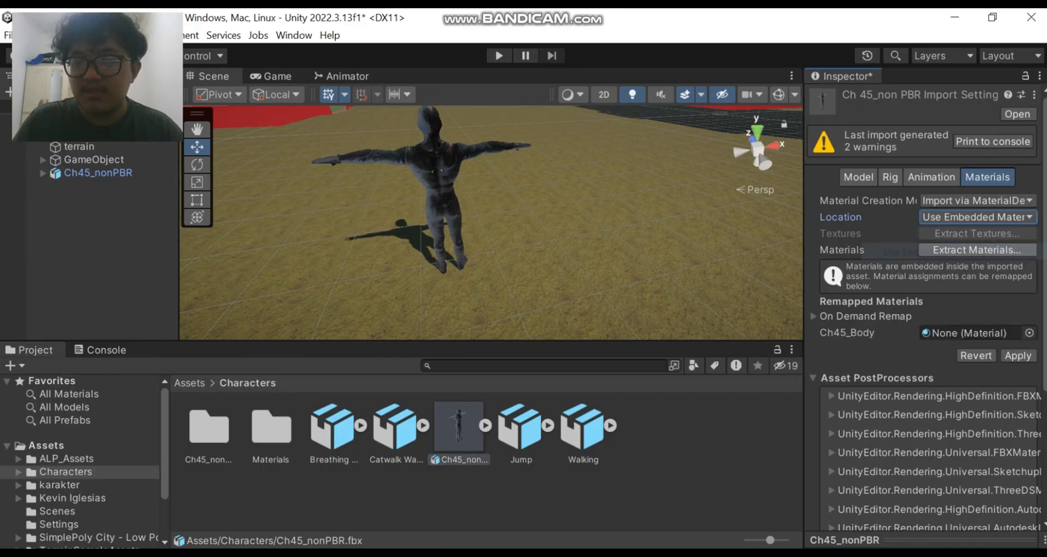
click(1017, 356)
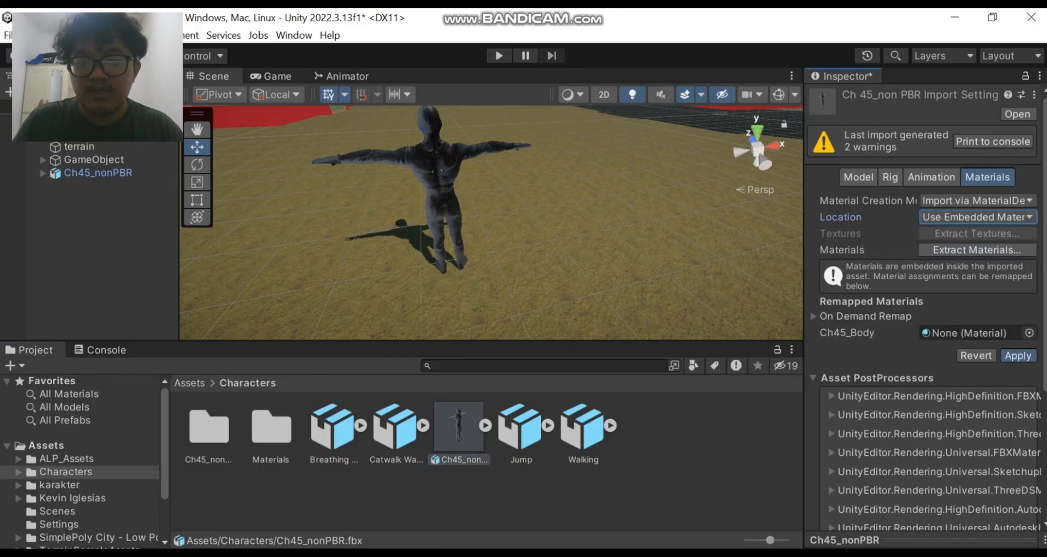
click(302, 261)
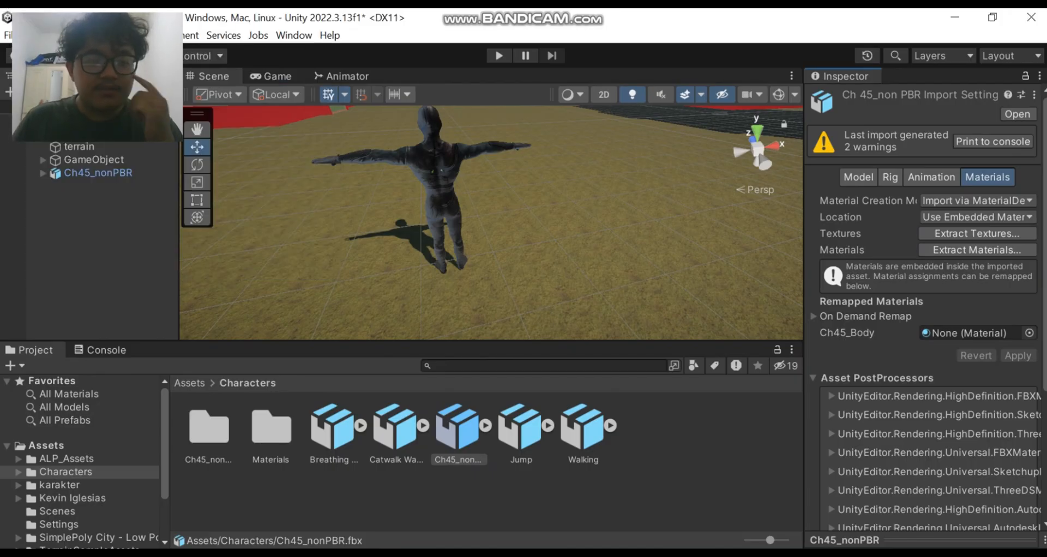
click(99, 218)
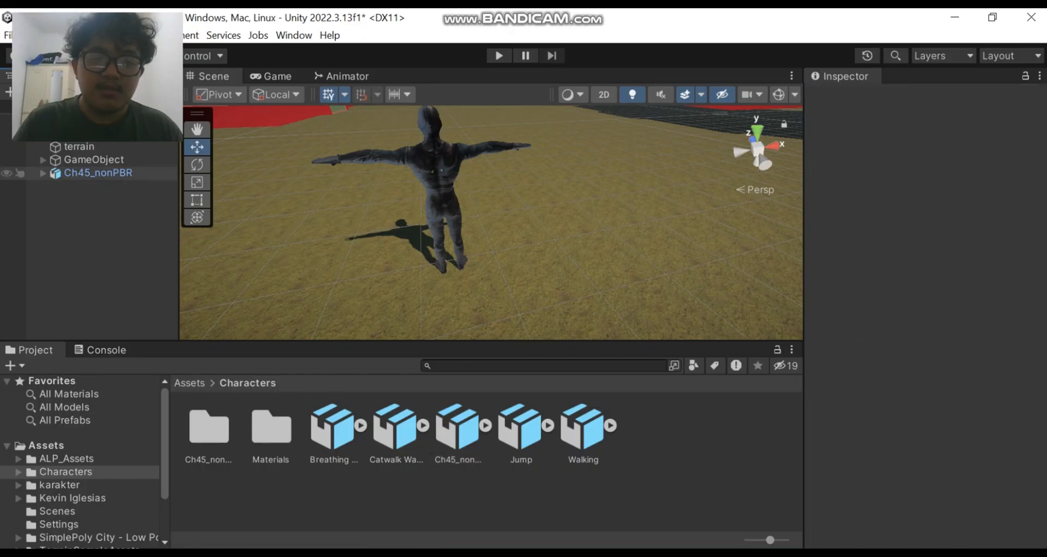
click(43, 173)
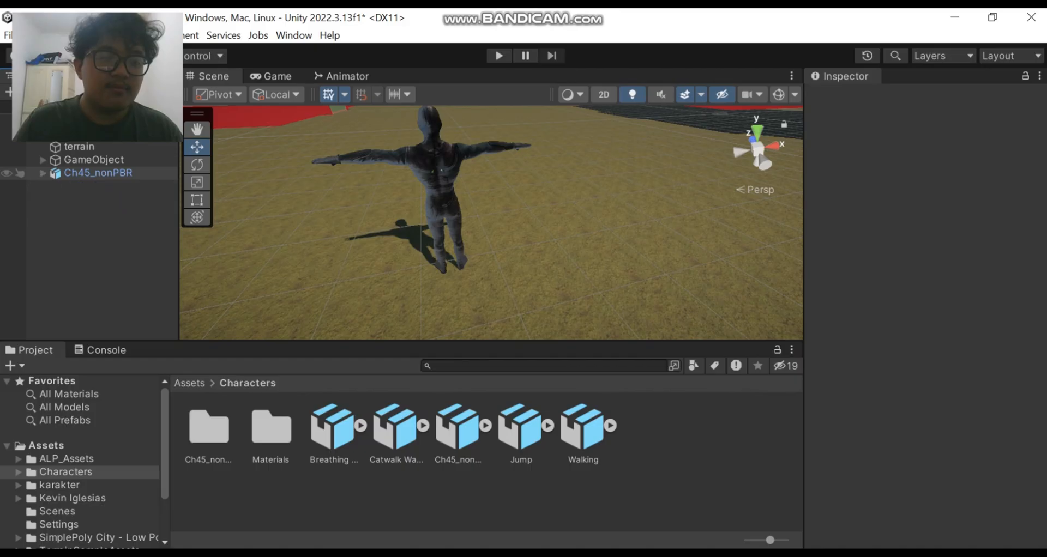
- Add a Camera as a child of Ch45_nonPBR and name it FPS
right_click(76, 173)
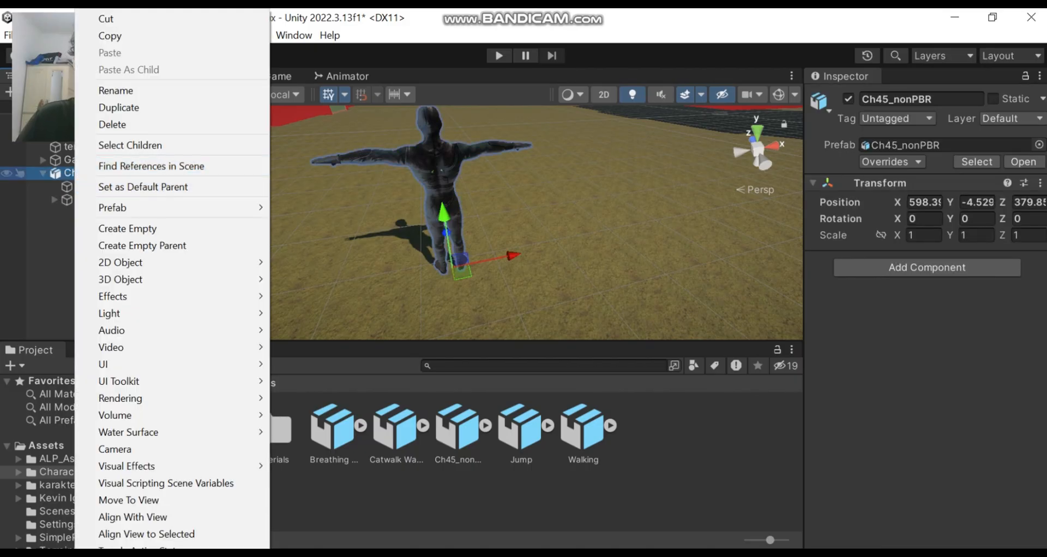
key(Escape)
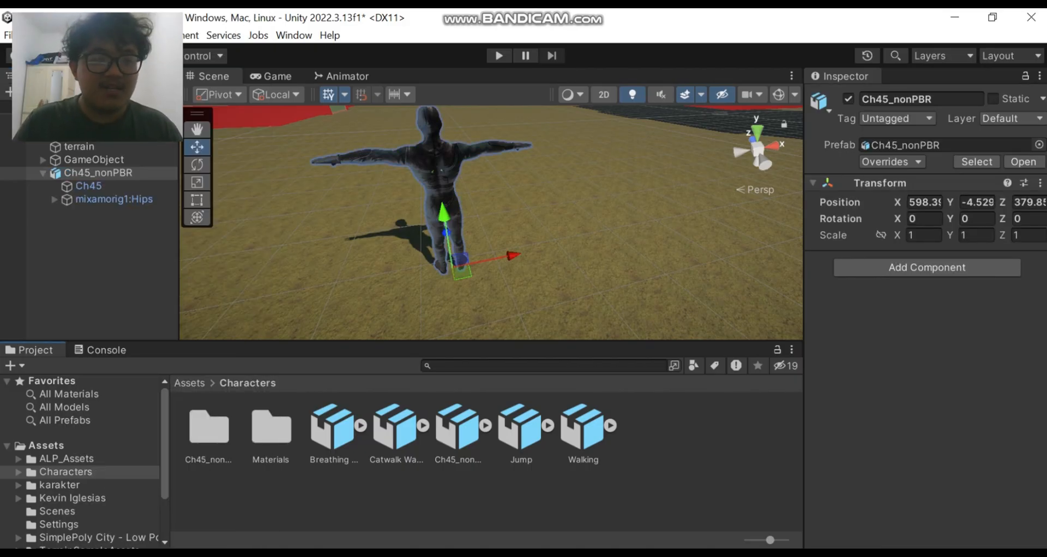
right_click(68, 173)
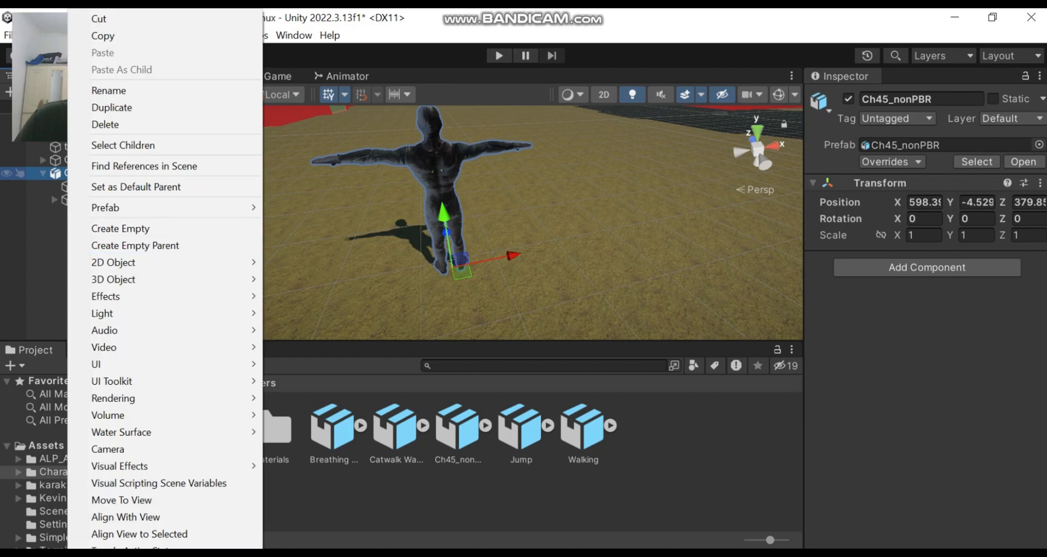
click(49, 234)
right_click(71, 173)
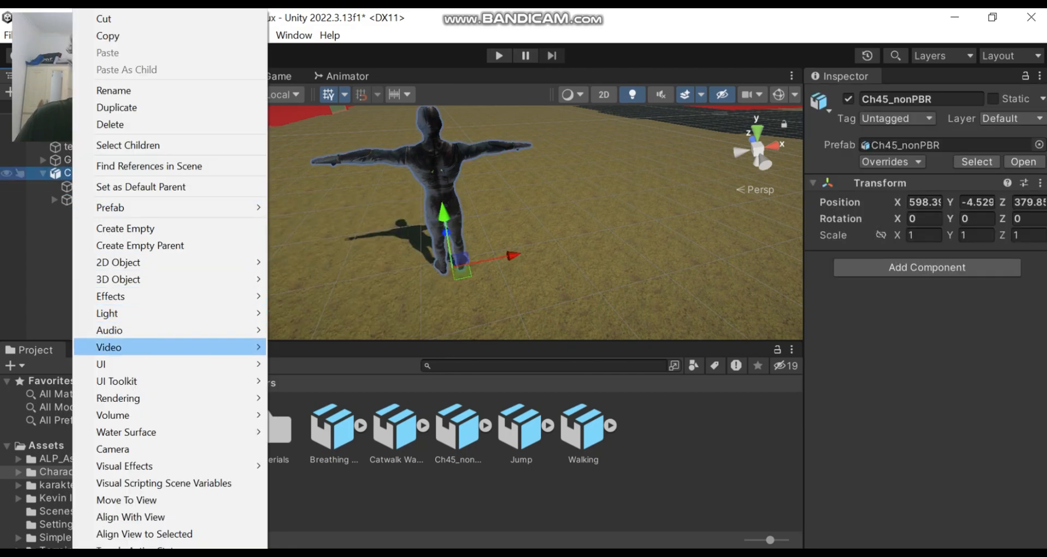
mouse_move(164, 348)
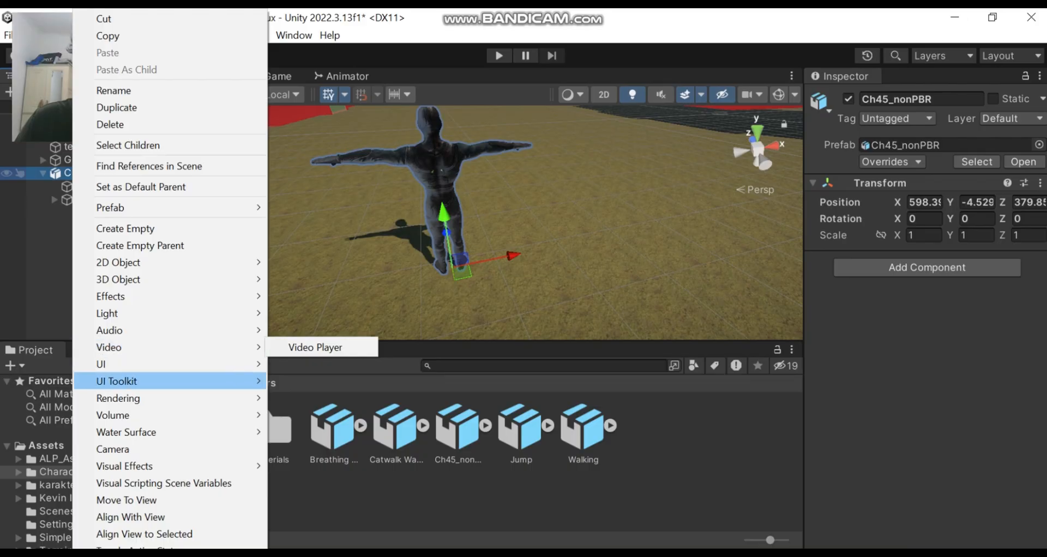
click(112, 448)
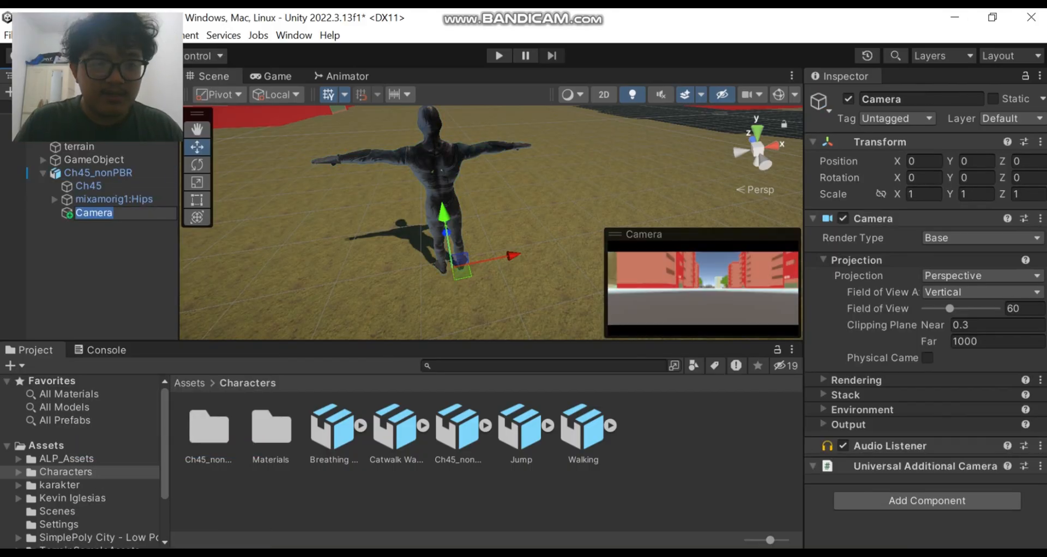
text(FPS)
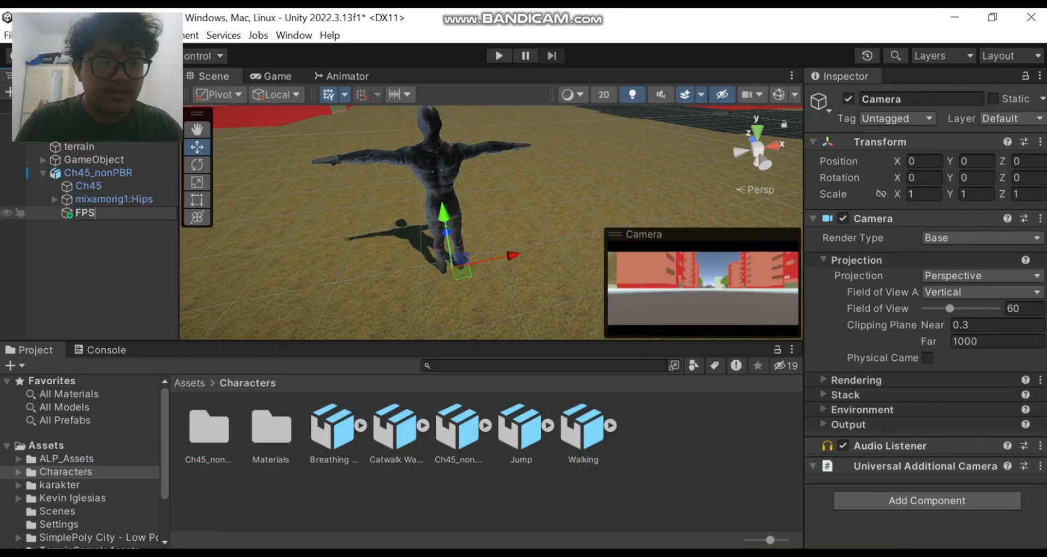
key(Return)
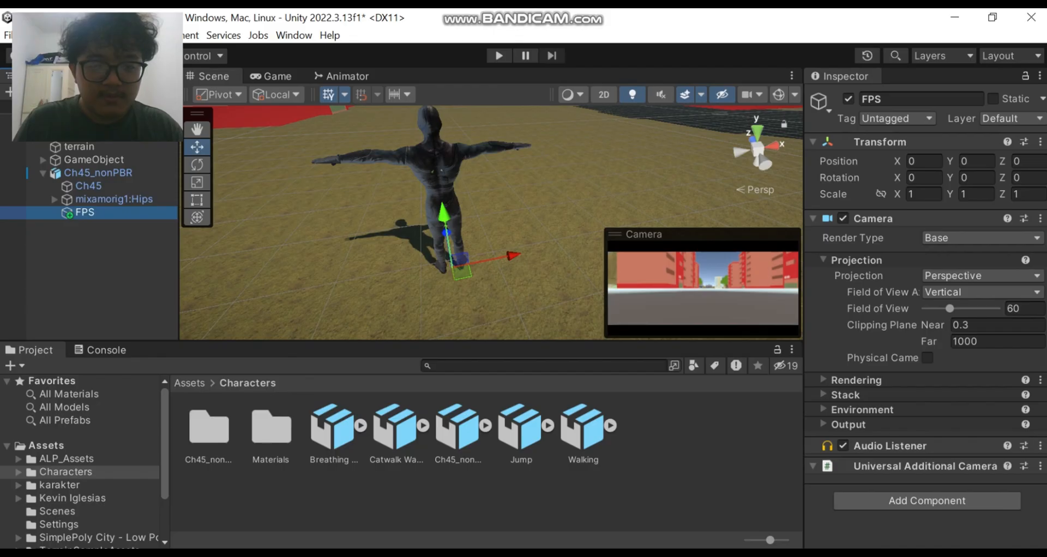
- Frame the FPS camera and raise it to head height, about Y 1.7
key(f)
scroll(492, 222, up, 10)
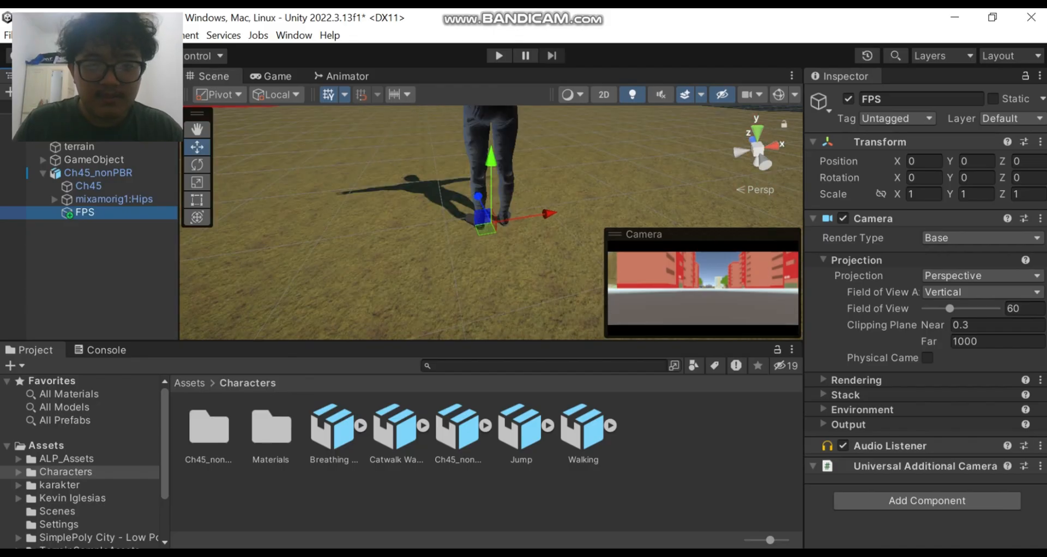
drag(490, 160, 491, 53)
scroll(492, 223, down, 10)
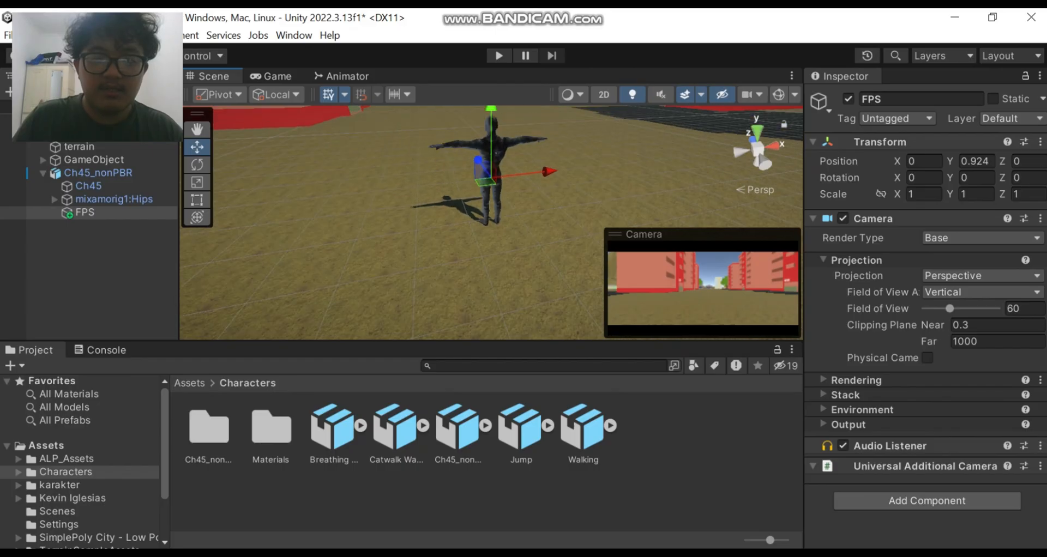
drag(491, 164, 479, 136)
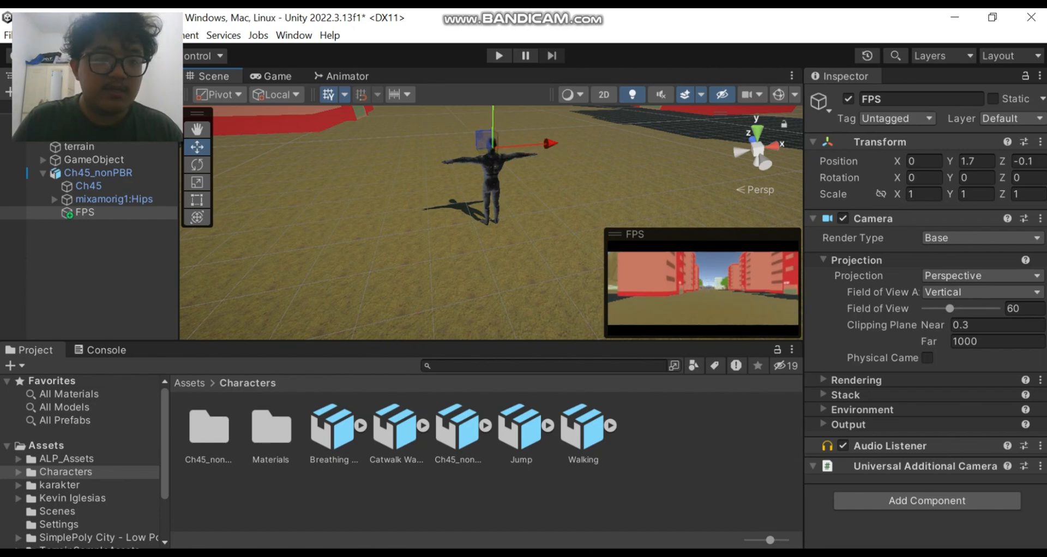
- Duplicate the FPS camera and name the copy TPS
click(82, 212)
key(ctrl+d)
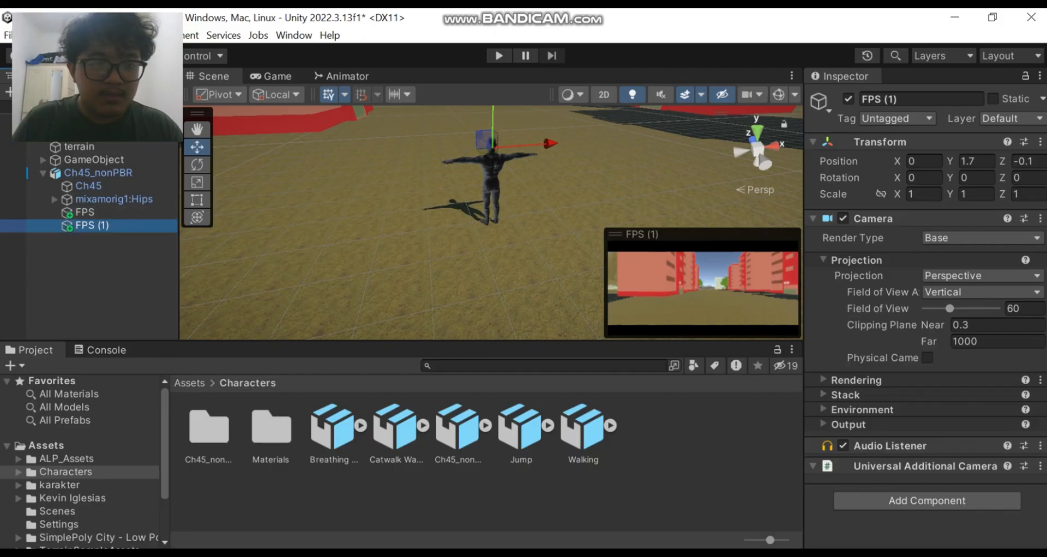
key(F2)
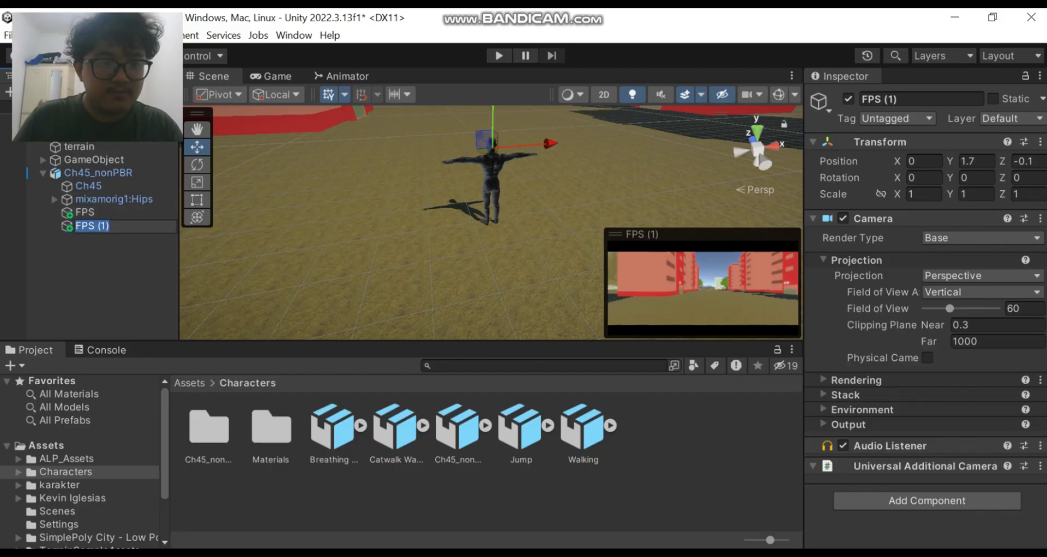
text(TPS)
key(Return)
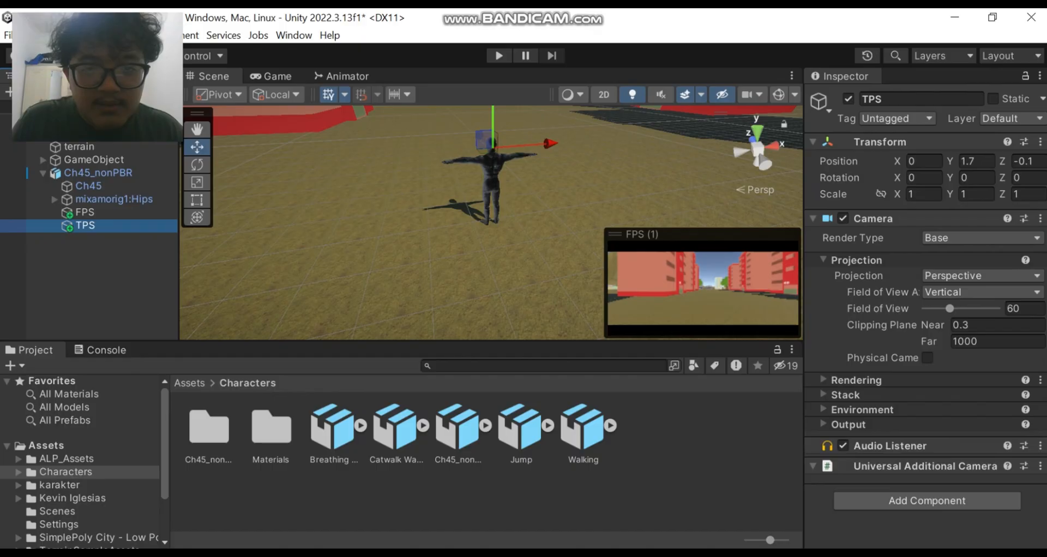
- Move the TPS camera back and slightly down, to about Z -0.81 and Y 1.61
drag(484, 139, 491, 218)
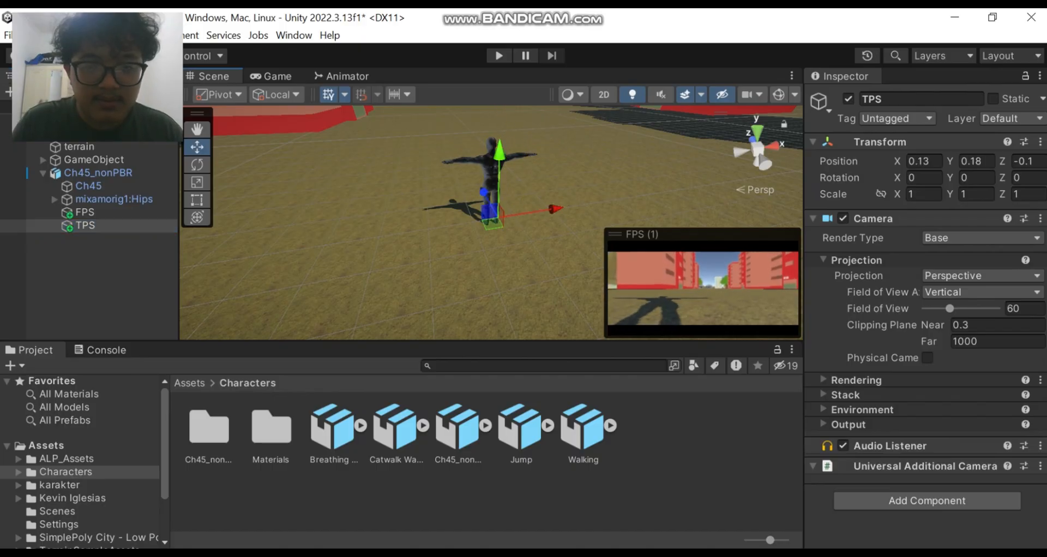
key(ctrl+z)
mouse_move(492, 218)
right_down()
mouse_move(530, 224)
mouse_move(504, 223)
right_up()
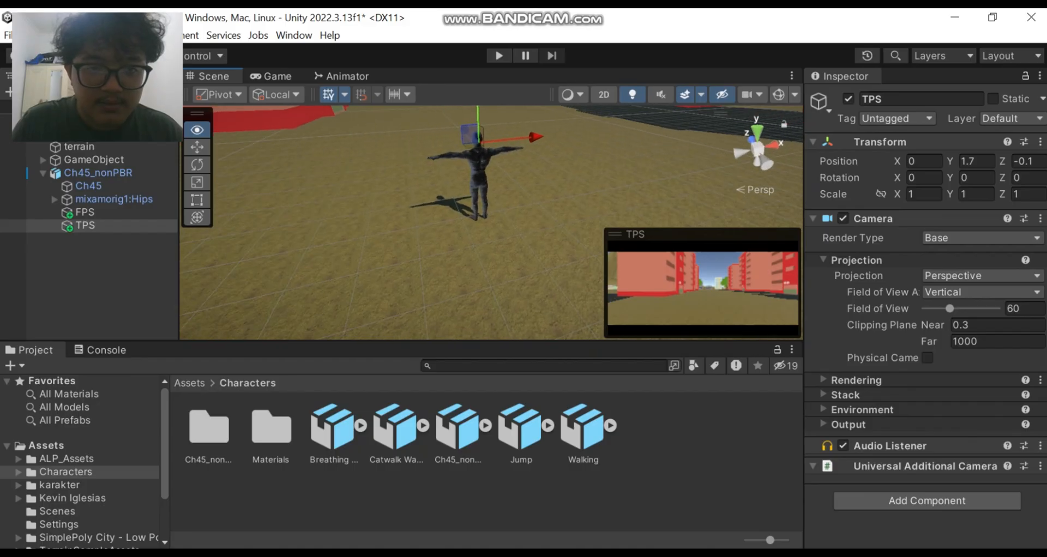
alt+drag(504, 223, 559, 221)
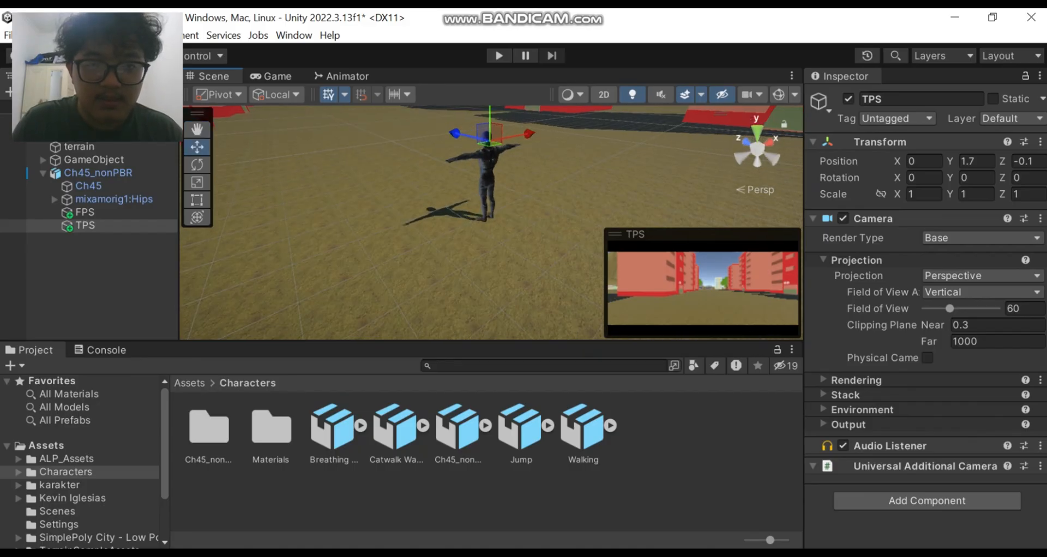
drag(455, 133, 479, 139)
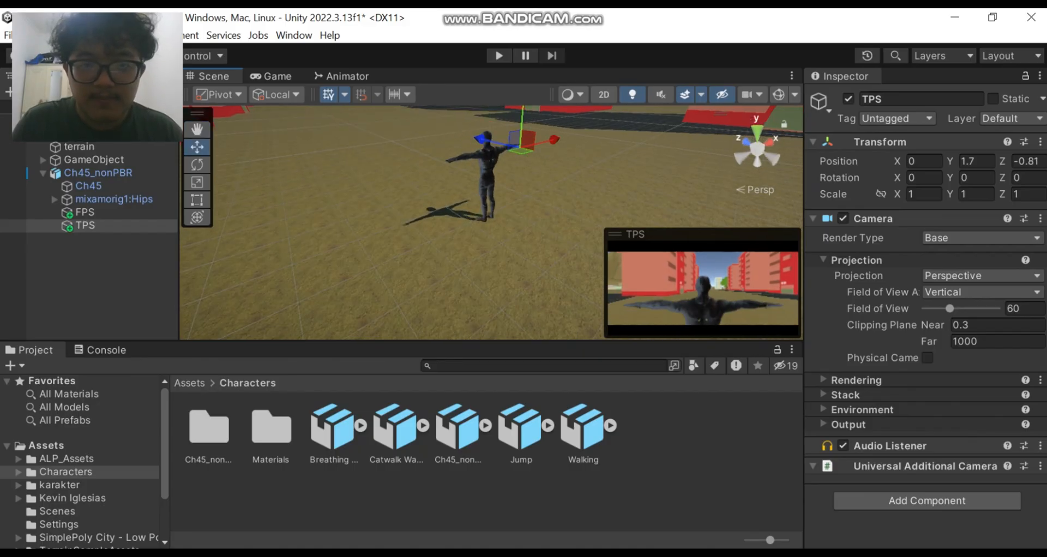
drag(521, 125, 558, 143)
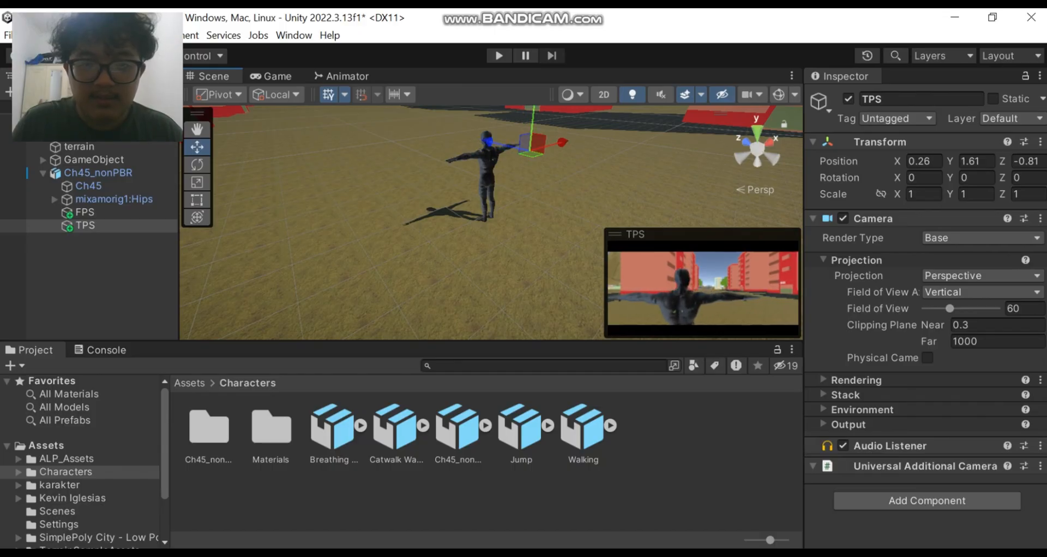
click(98, 262)
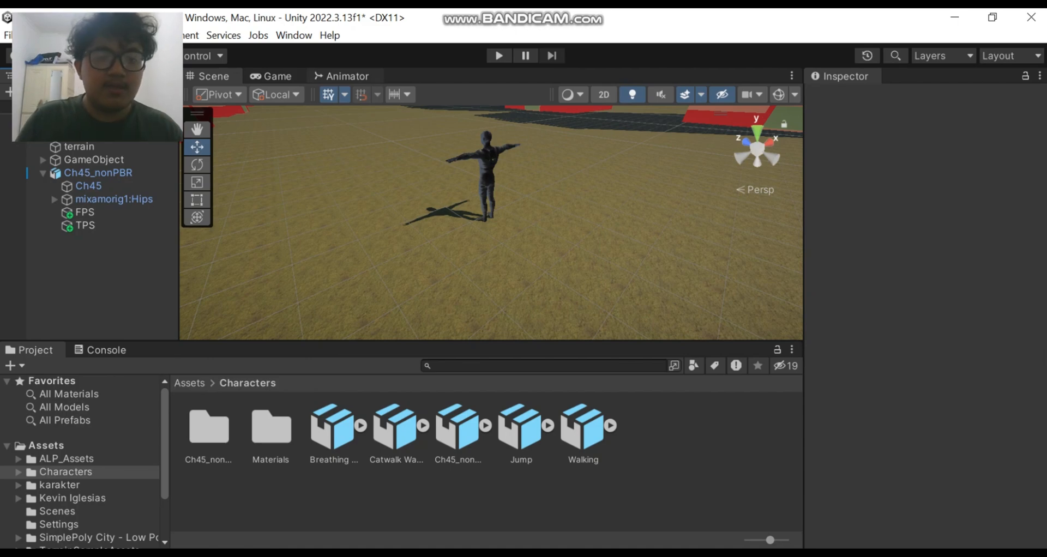
- Open the Animator window from Window > Animation > Animator
click(346, 76)
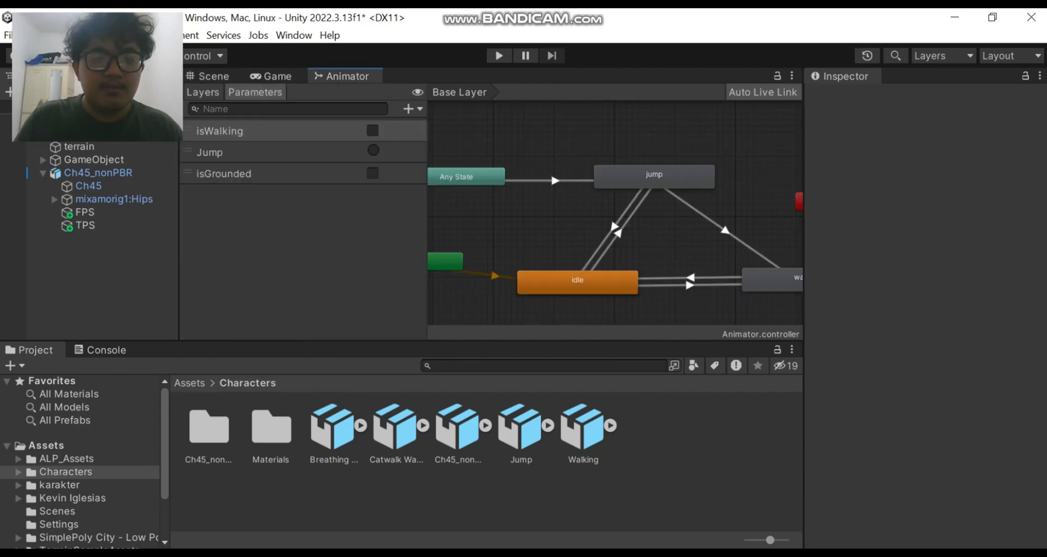
click(294, 35)
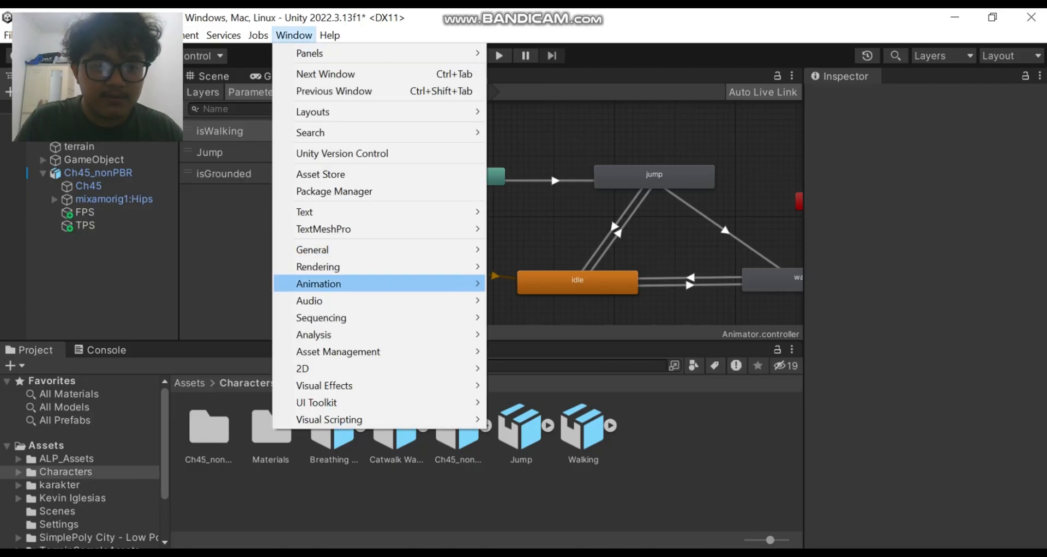
mouse_move(318, 284)
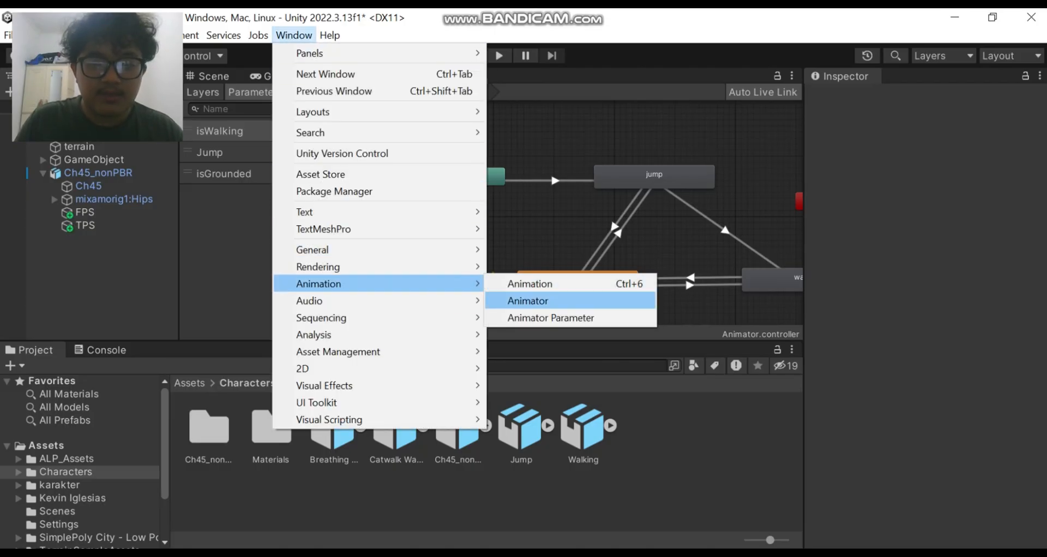
click(528, 300)
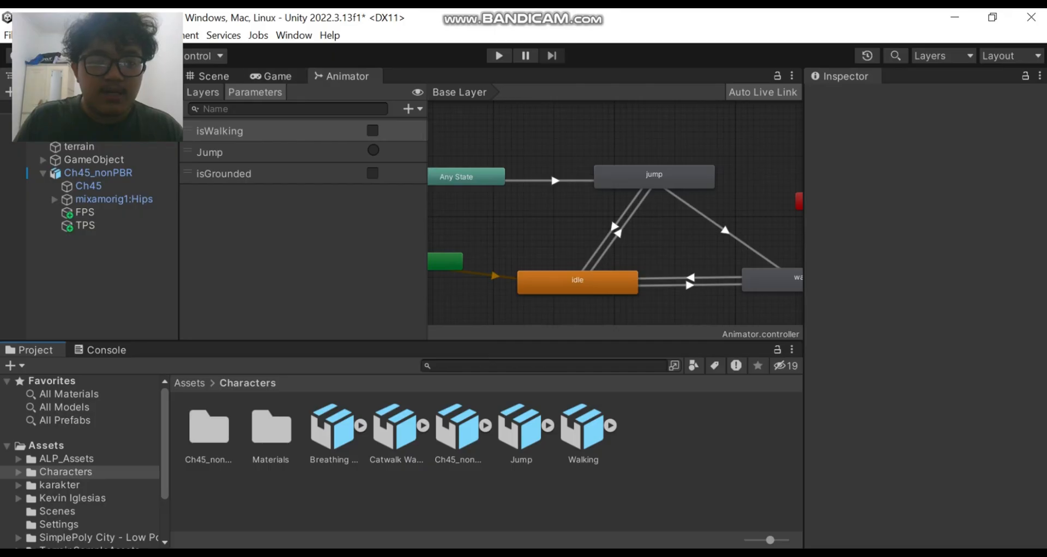
scroll(628, 215, down, 8)
scroll(628, 215, up, 5)
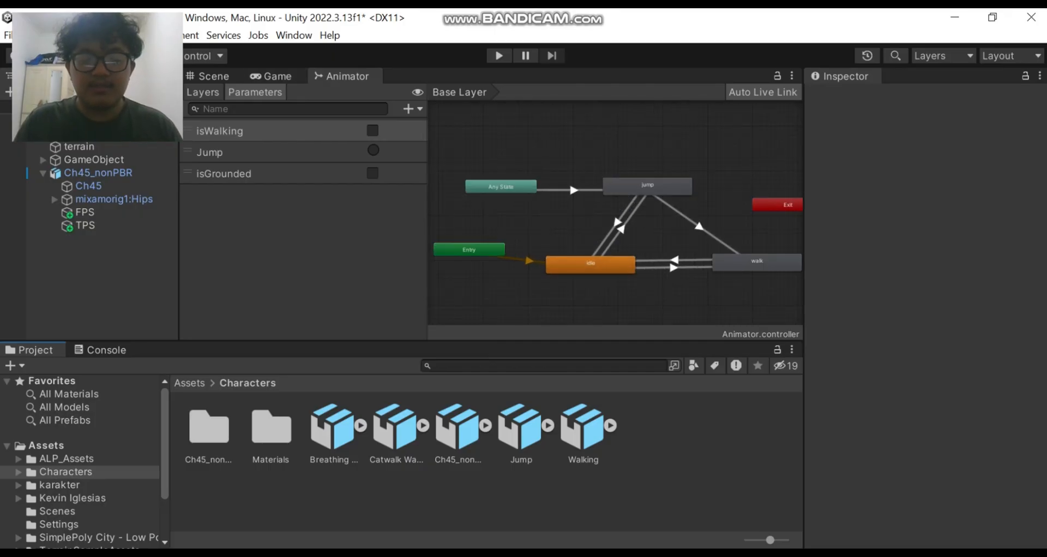
click(615, 295)
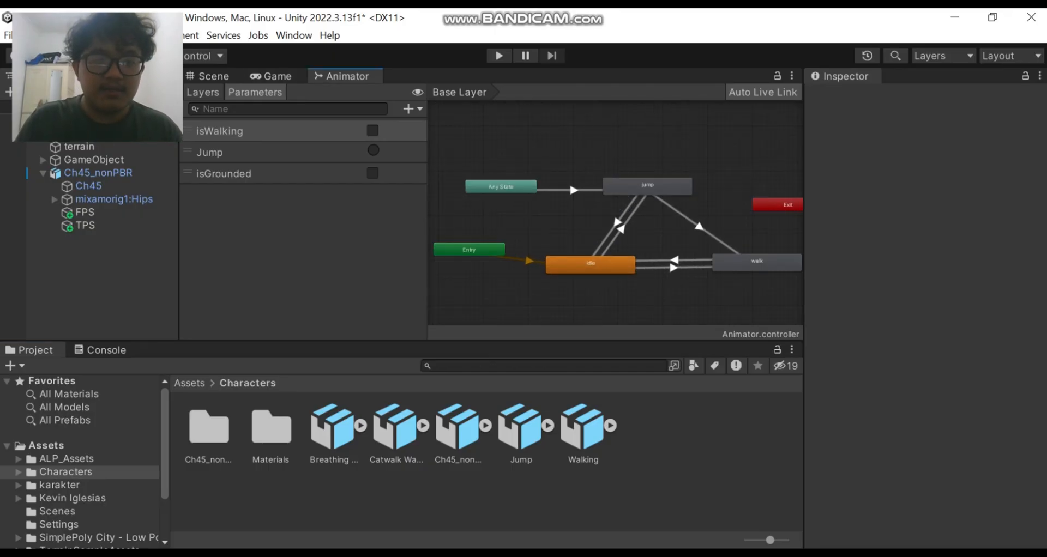
scroll(616, 218, down, 1)
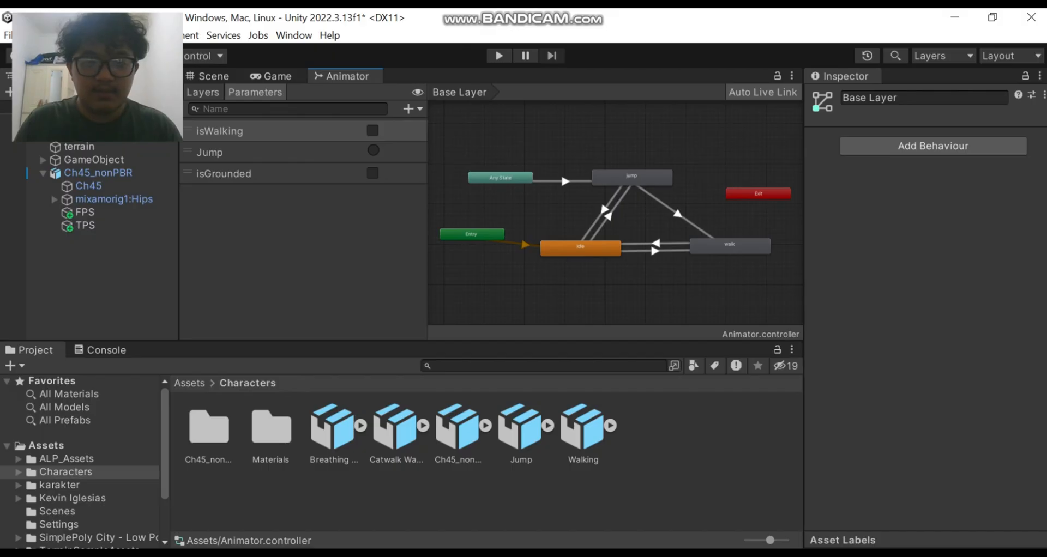
- Marquee-select the idle, jump and walk states with their transitions and delete them
drag(427, 218, 473, 218)
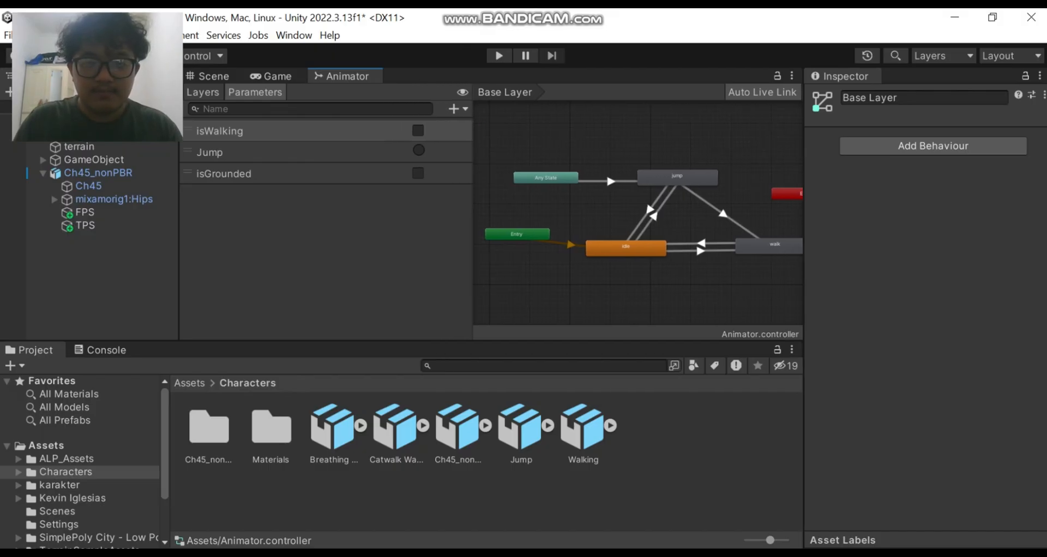
drag(483, 125, 788, 313)
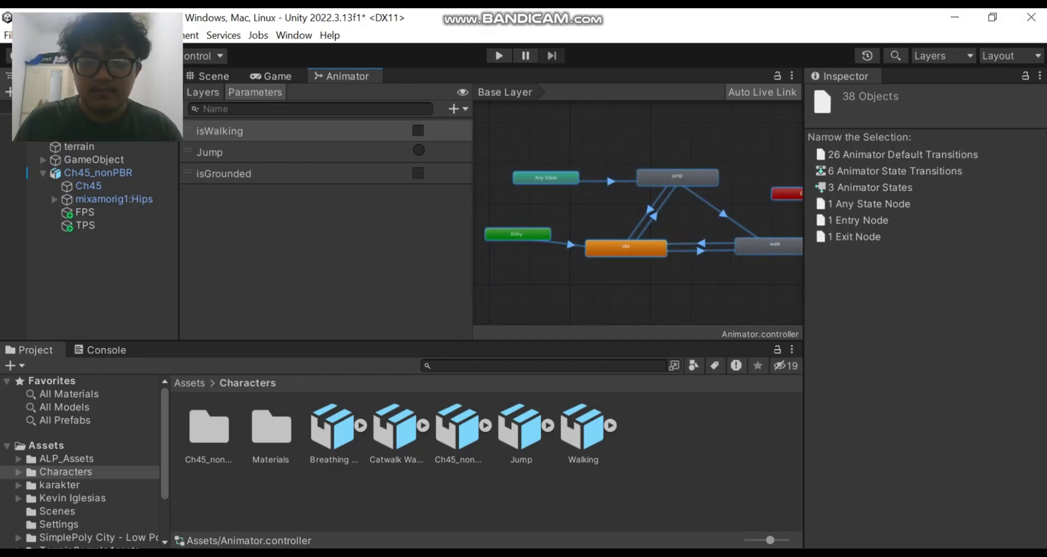
key(Delete)
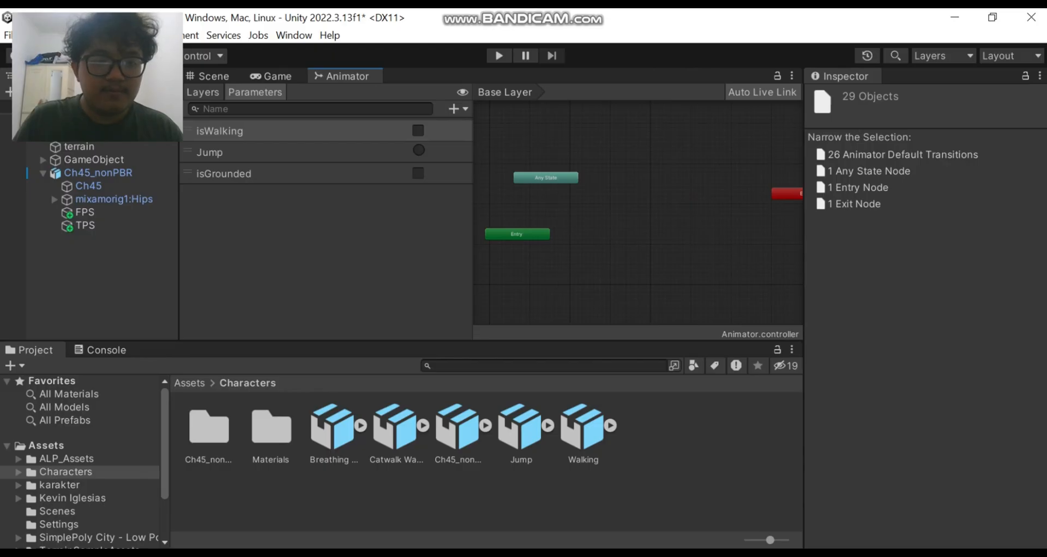
click(327, 131)
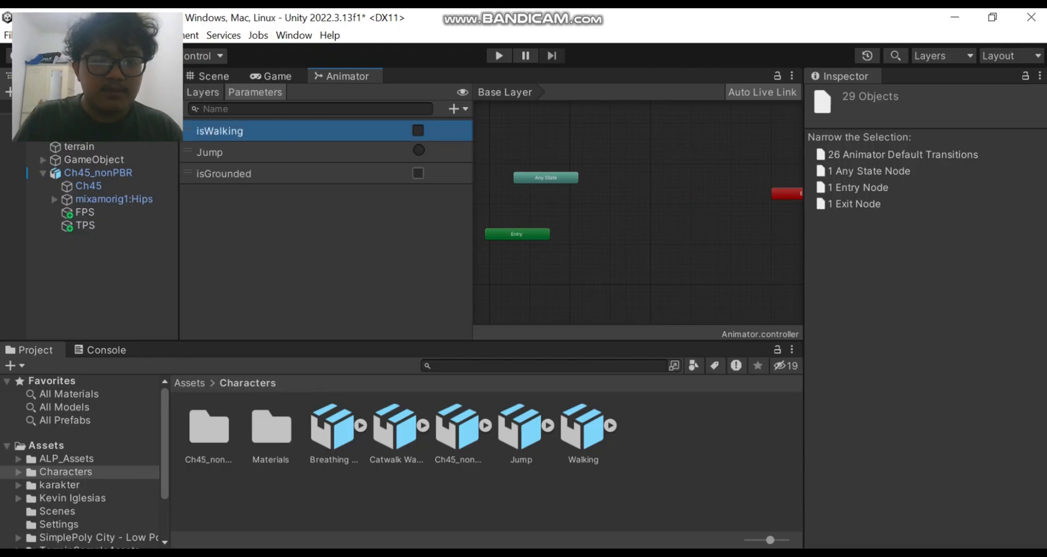
key(Delete)
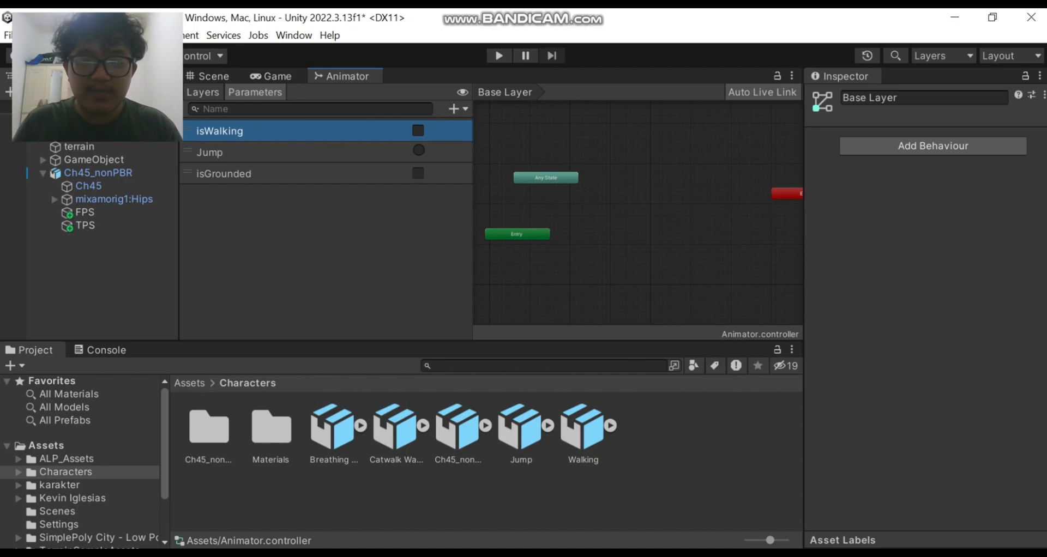
drag(473, 218, 325, 218)
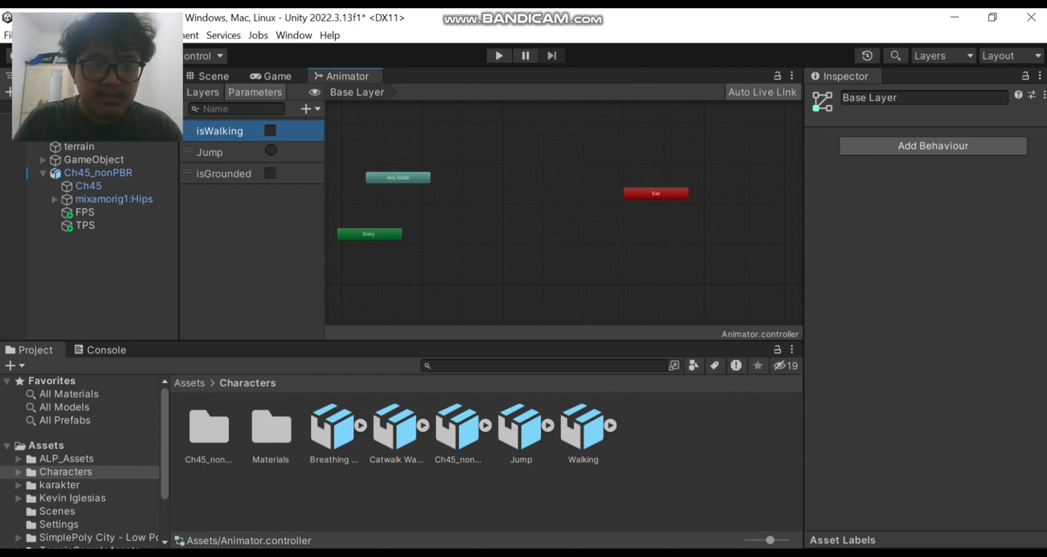
- Return to the Scene view and browse to the root Assets folder
click(213, 76)
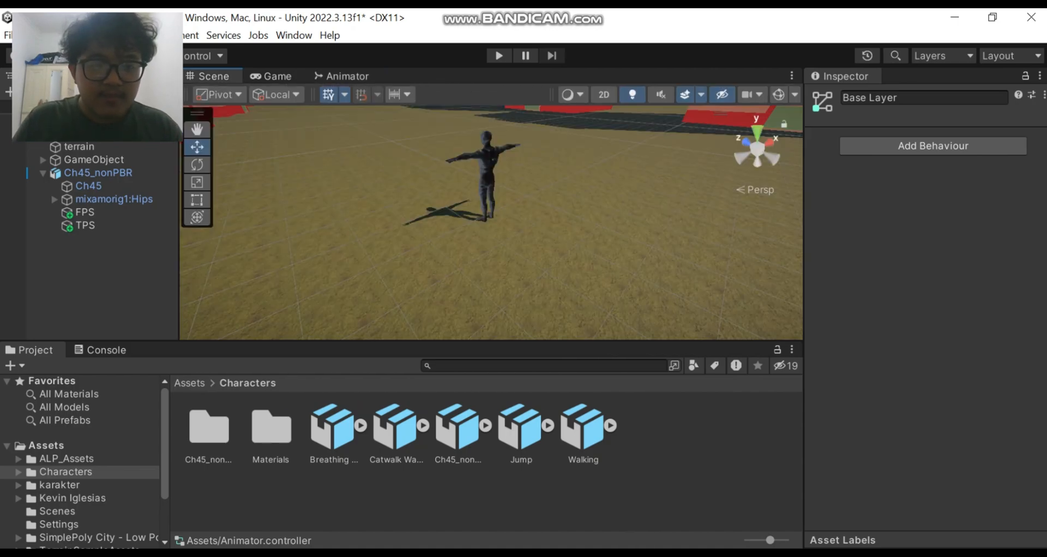
click(341, 75)
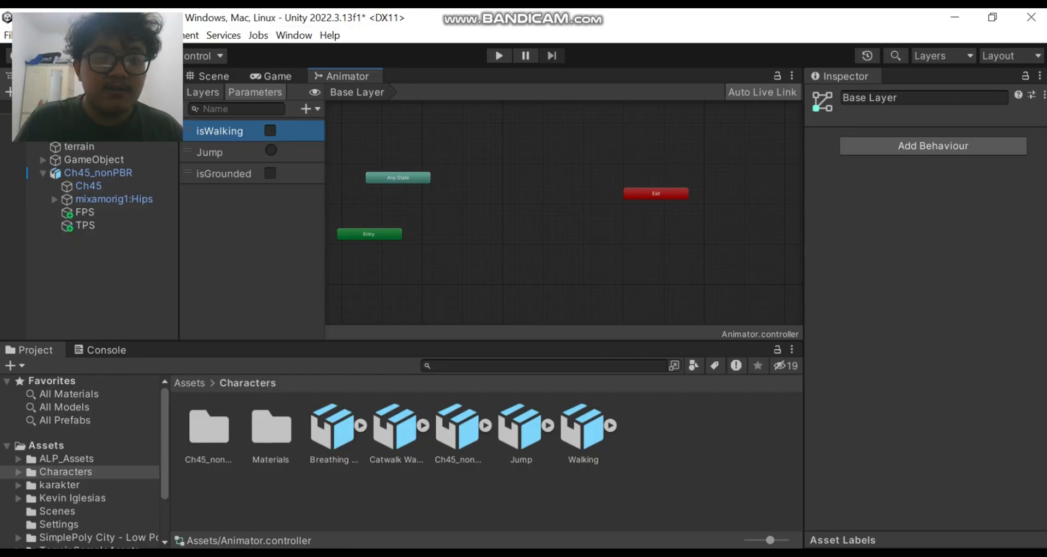
click(229, 75)
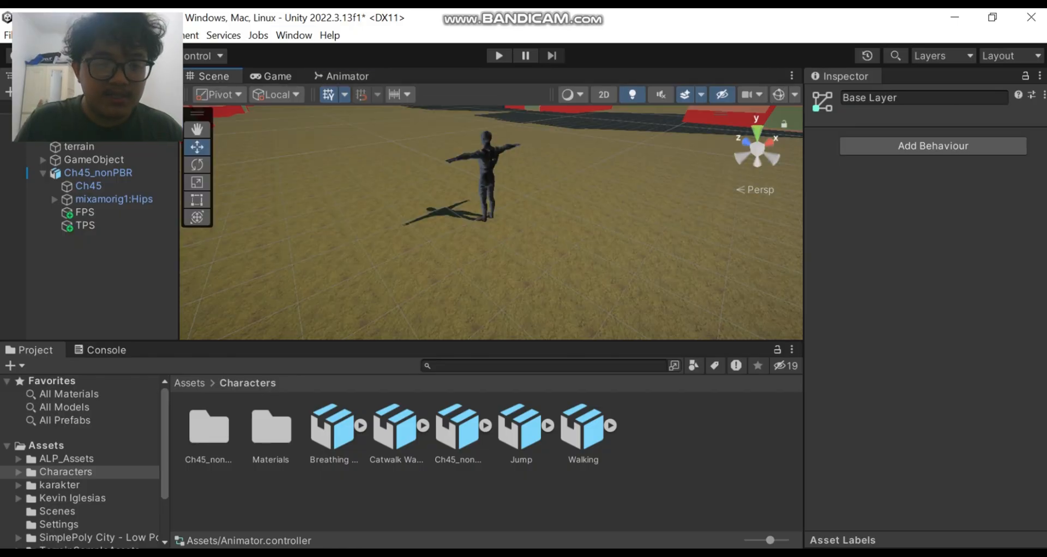
click(189, 383)
- Create an animation clip asset named New Animation in Assets
scroll(486, 461, down, 2)
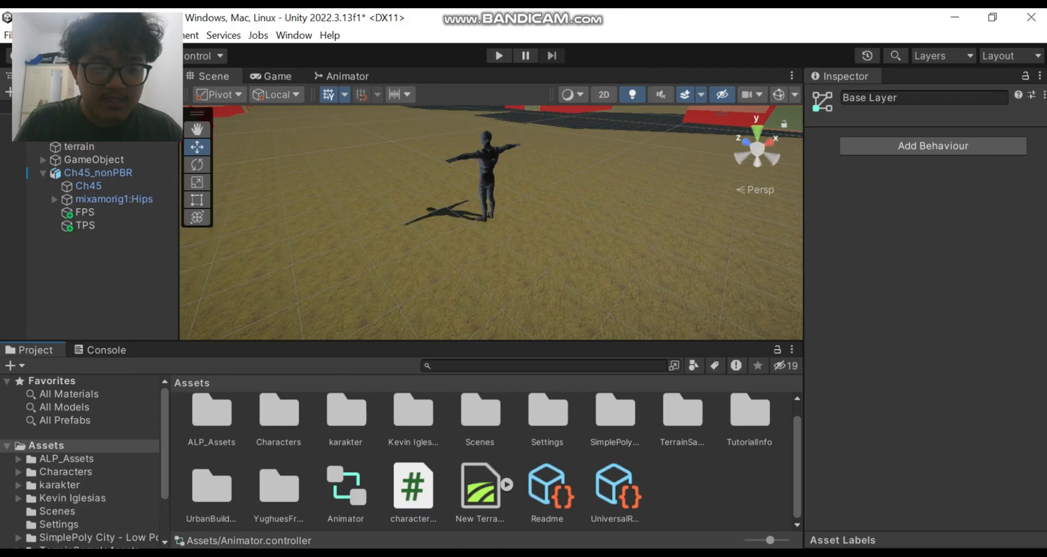
right_click(669, 484)
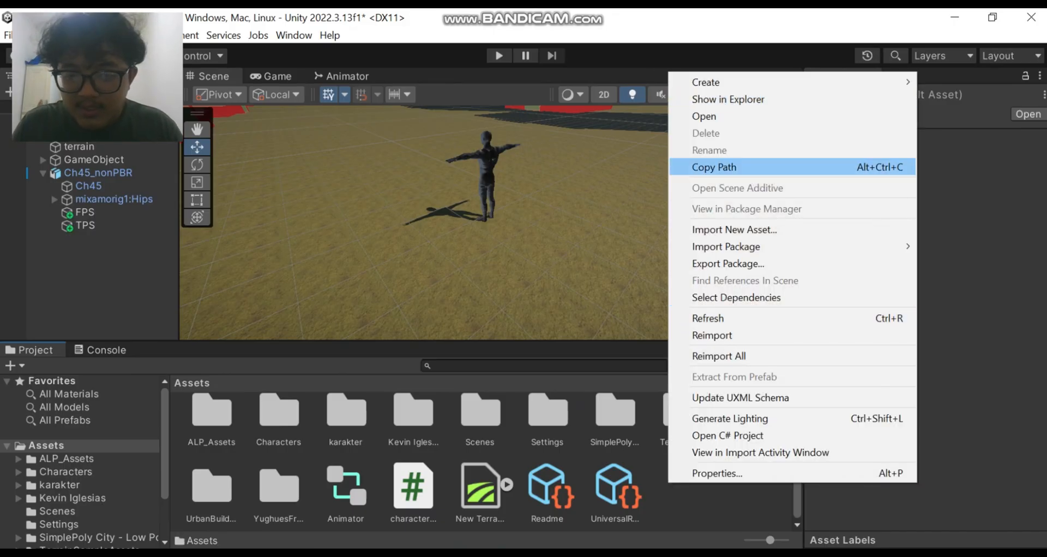
mouse_move(709, 82)
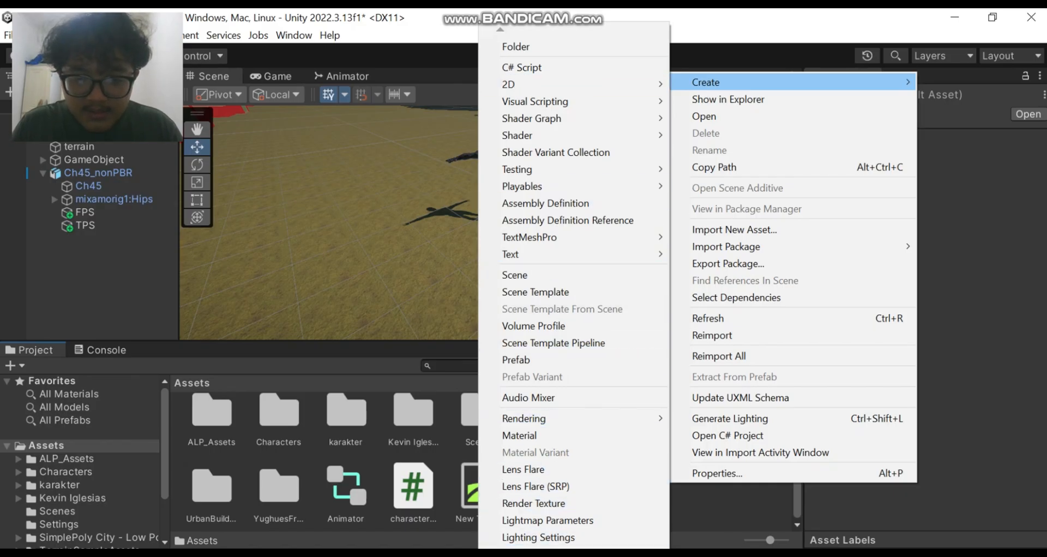
scroll(573, 537, down, 4)
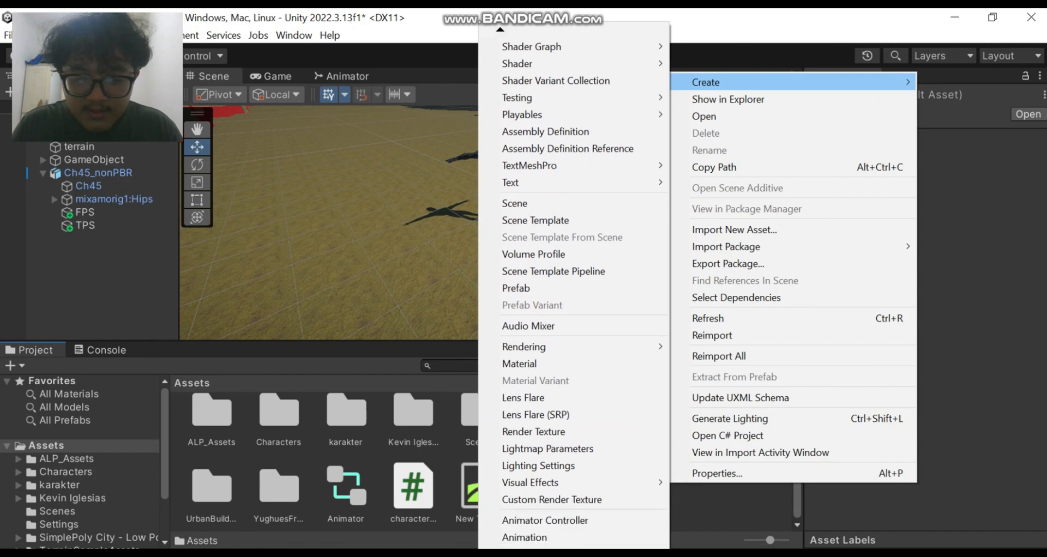
click(524, 537)
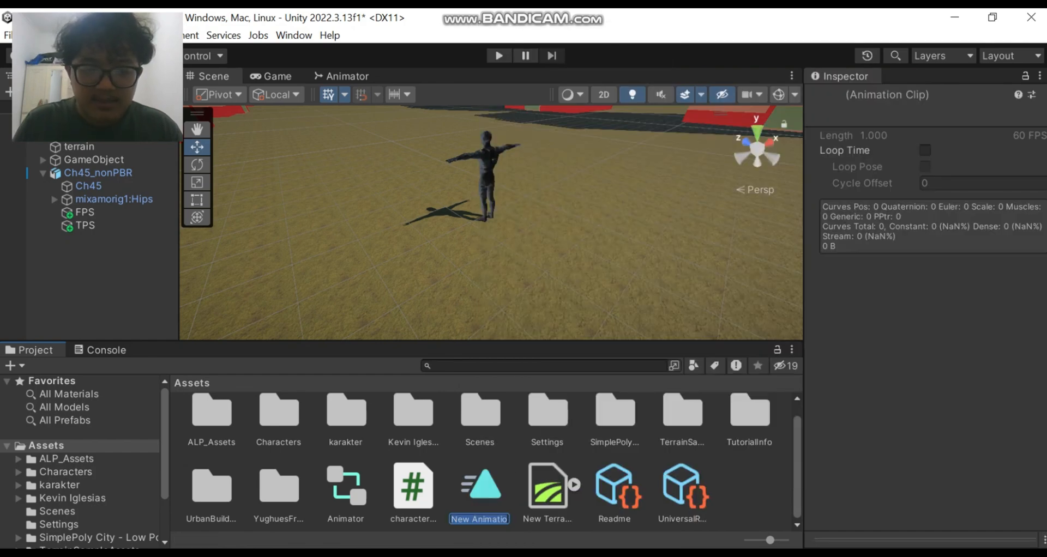
key(Return)
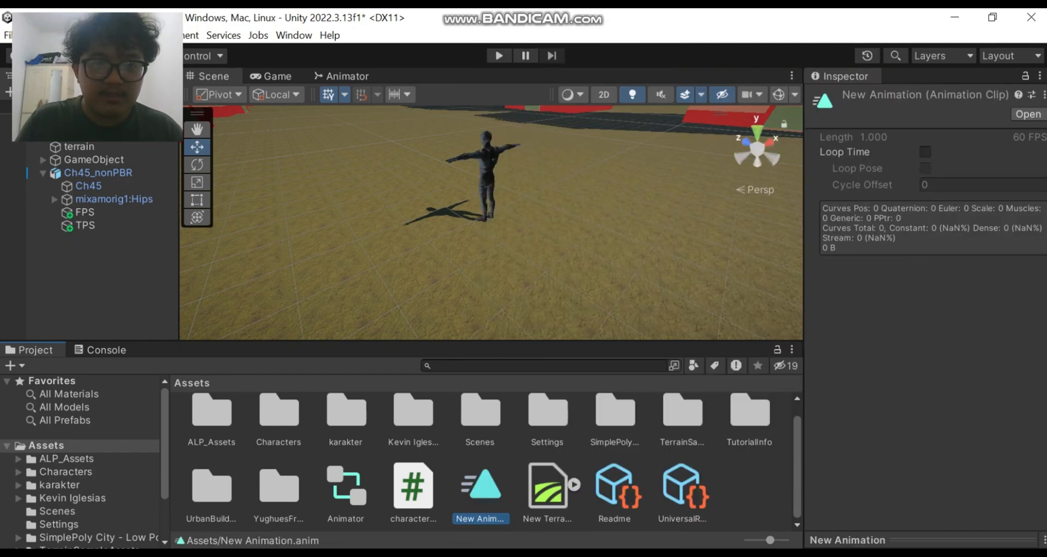
- Create a new Animator Controller asset in the Assets folder
right_click(494, 482)
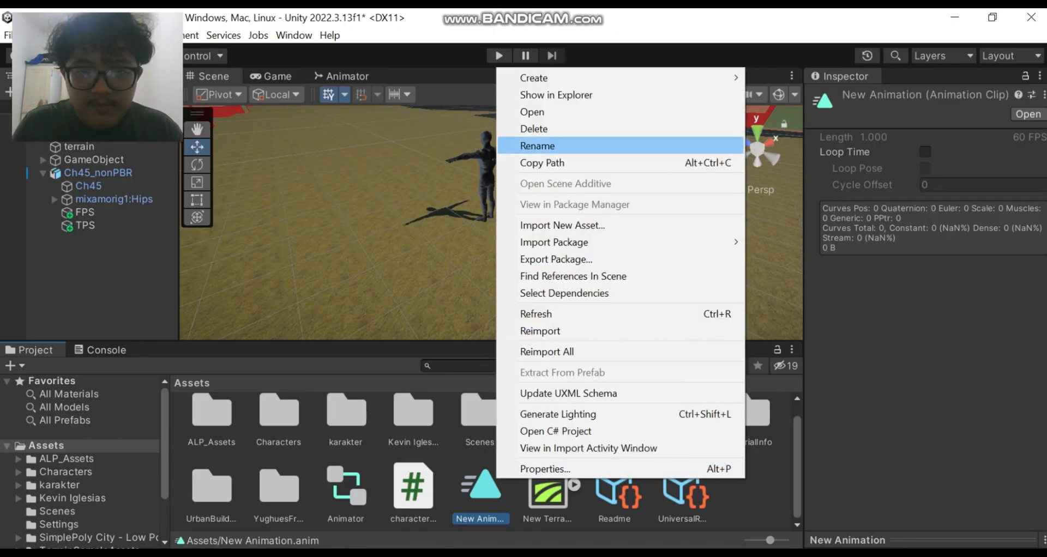
mouse_move(600, 78)
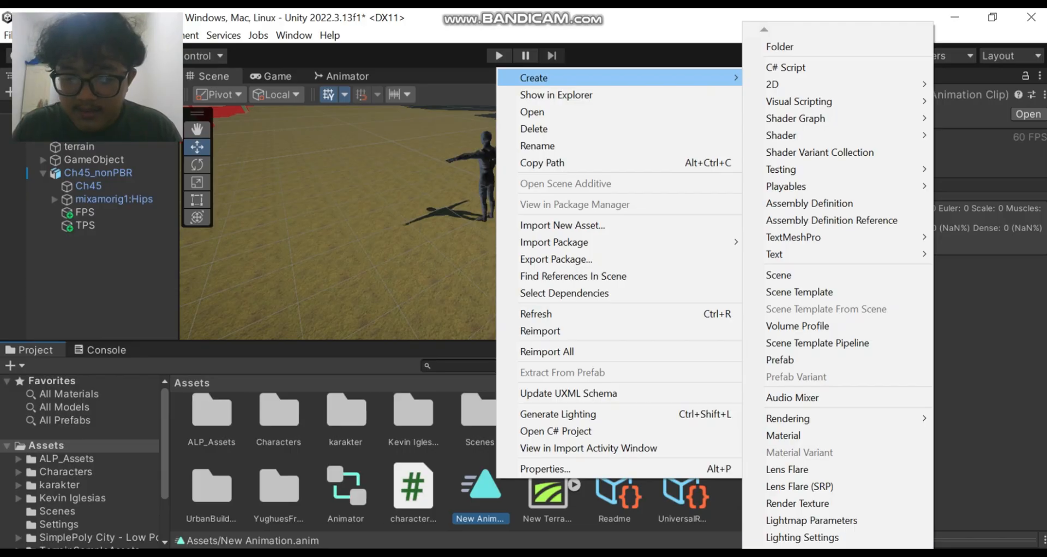
scroll(837, 285, down, 4)
scroll(837, 285, down, 3)
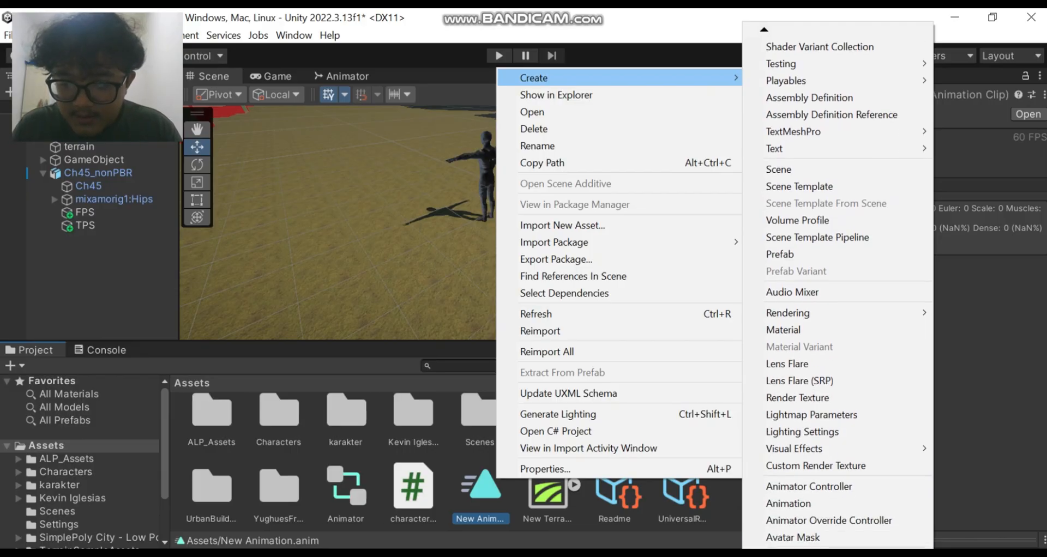
scroll(807, 435, down, 5)
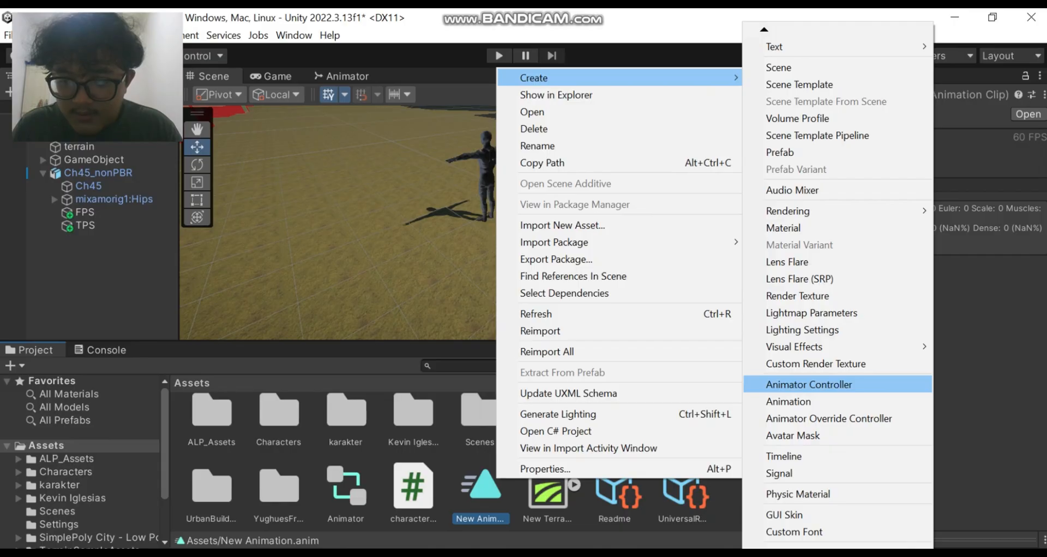
click(809, 384)
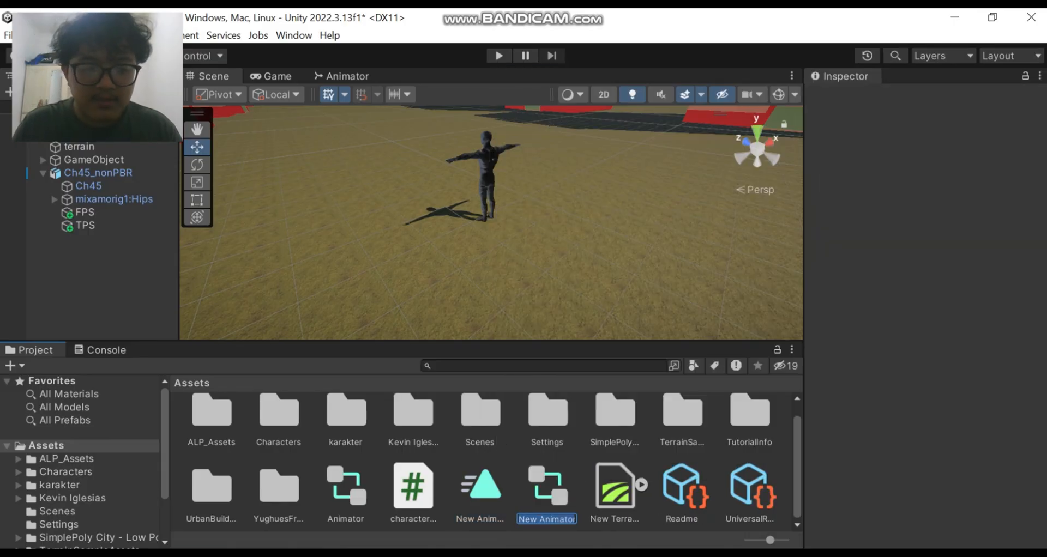
- Permanently delete the New Animation clip
click(480, 488)
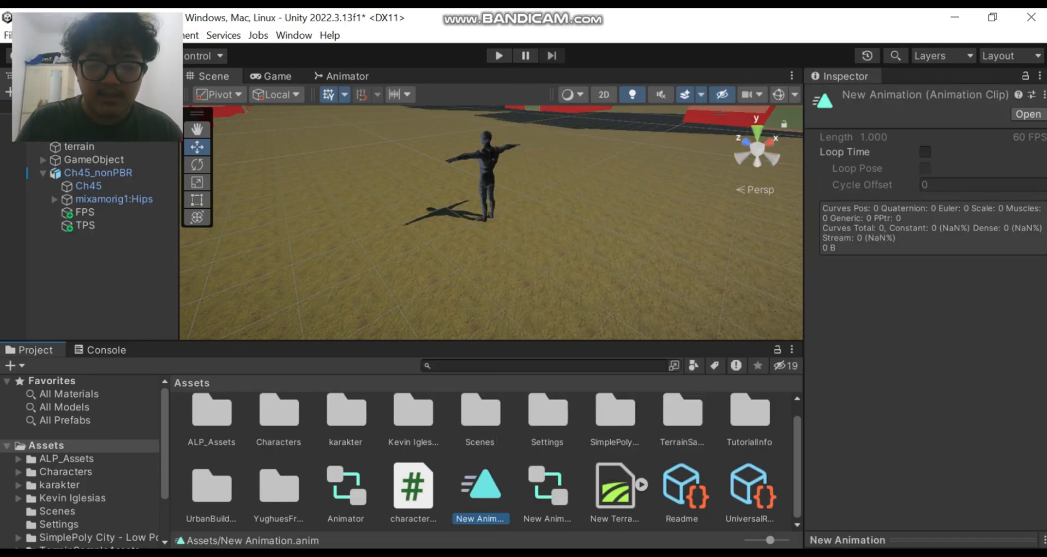
key(Delete)
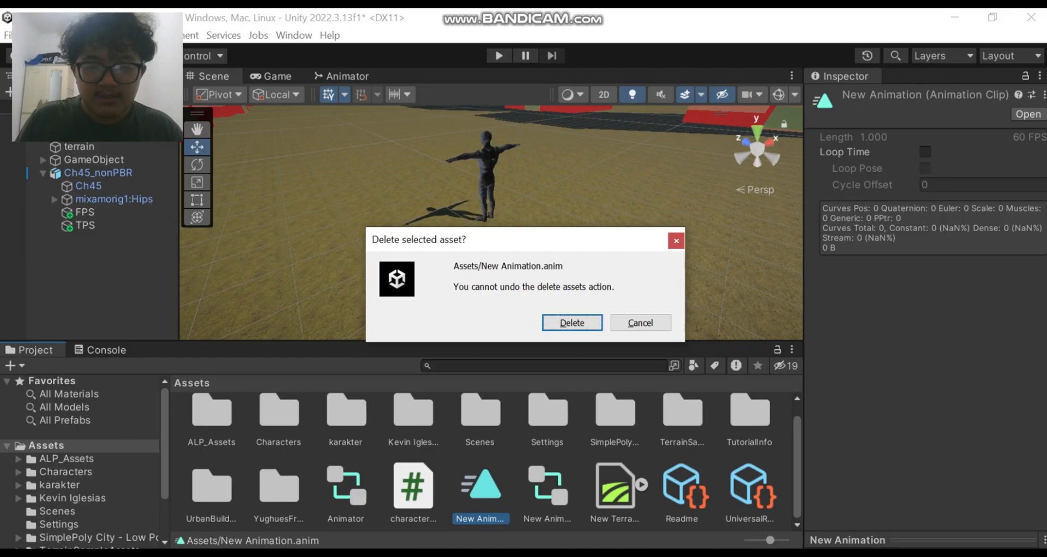
key(Return)
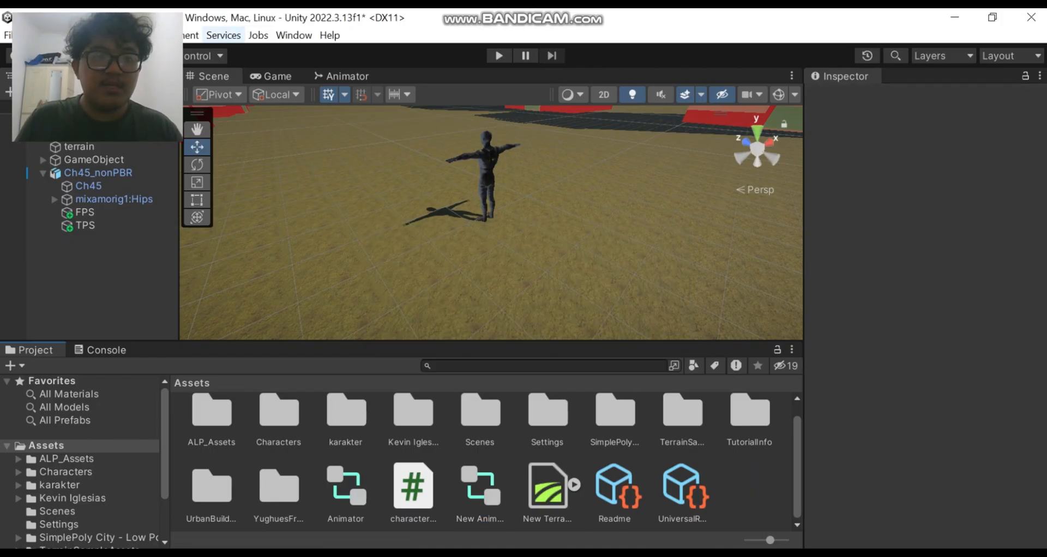
- Delete the New Animator Controller and select the existing Animator controller
click(480, 488)
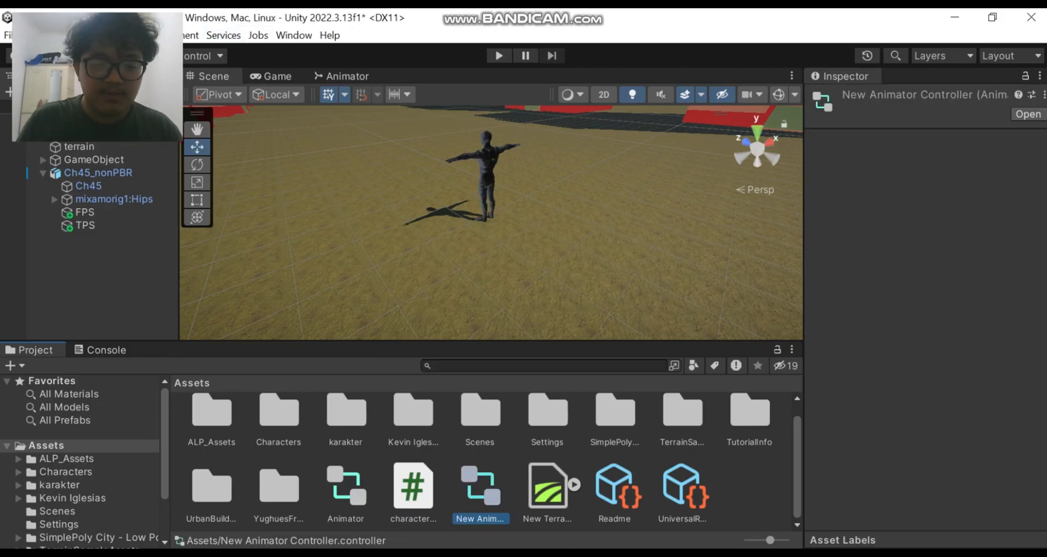
key(Delete)
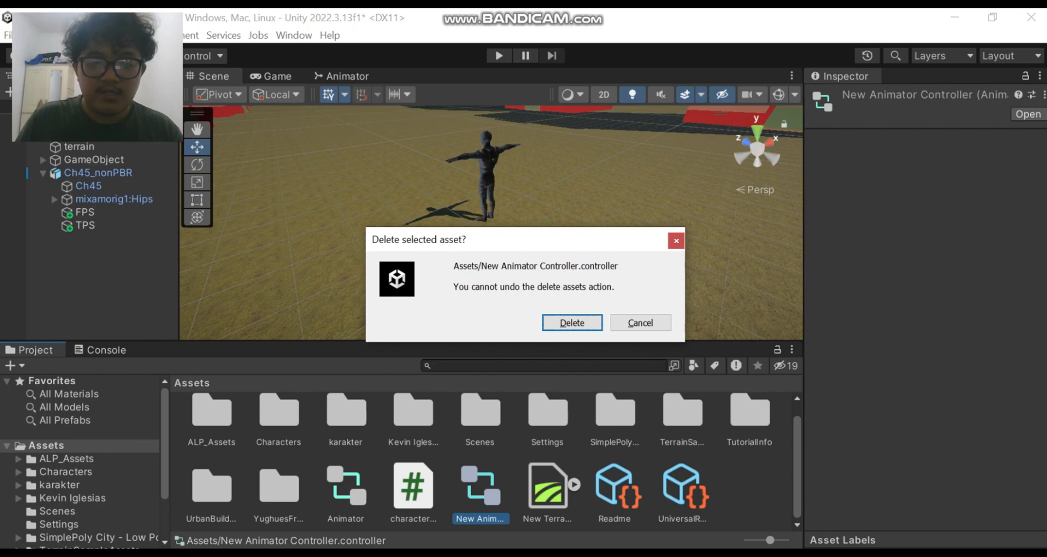
key(Return)
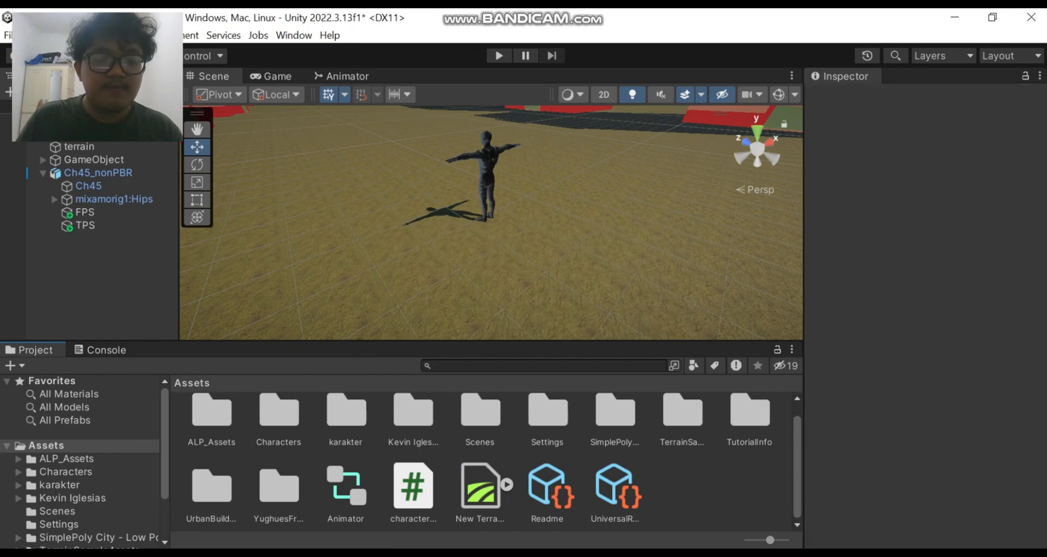
click(345, 488)
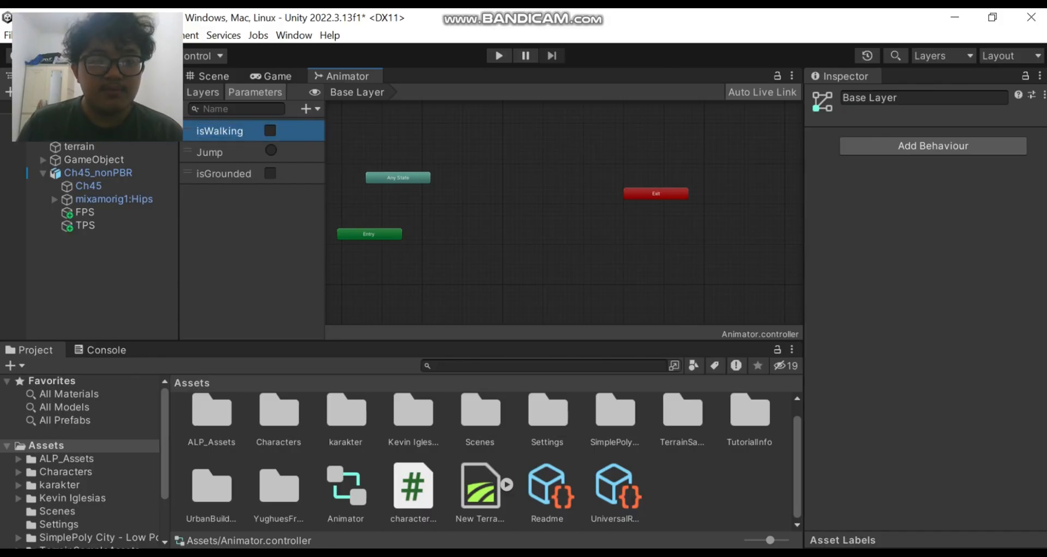
- Check the isWalking, isGrounded and Jump parameters, then open the Characters folder
click(270, 130)
click(270, 131)
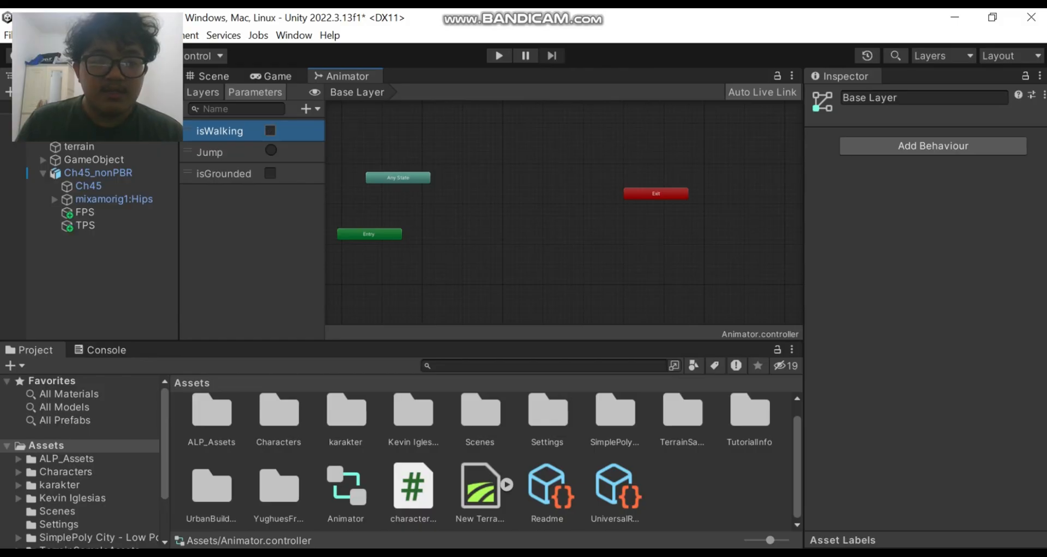
right_click(244, 130)
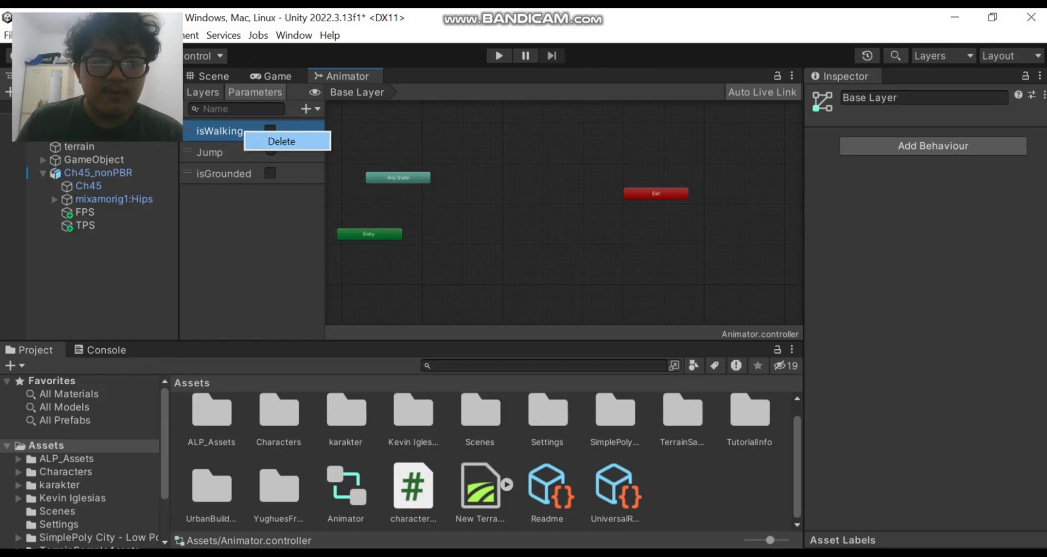
key(Escape)
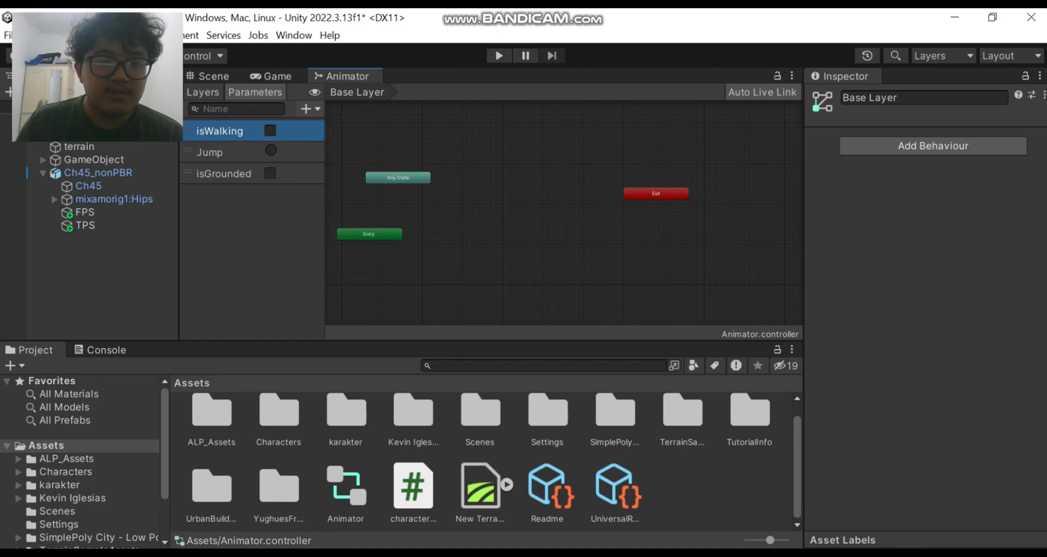
click(309, 109)
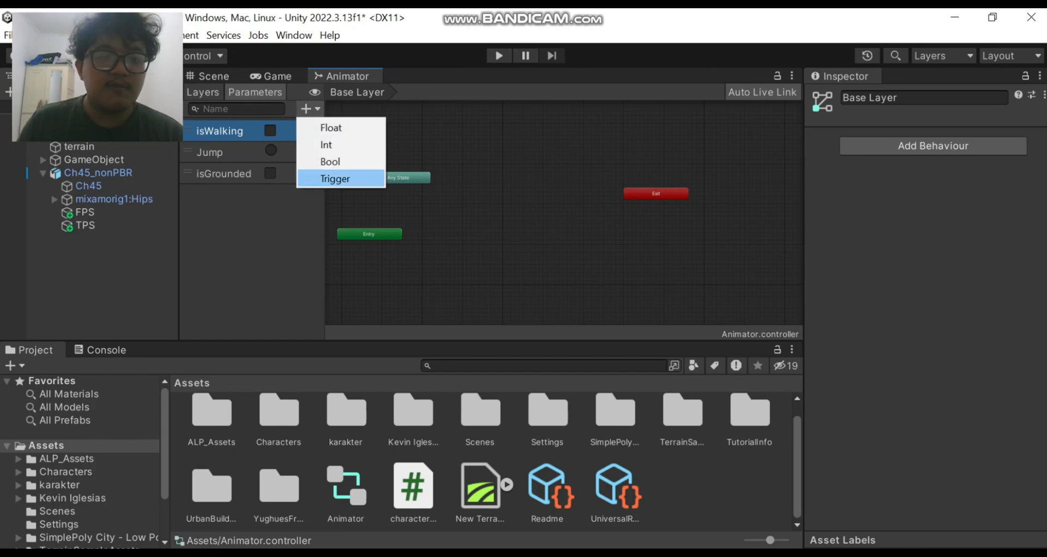
key(Escape)
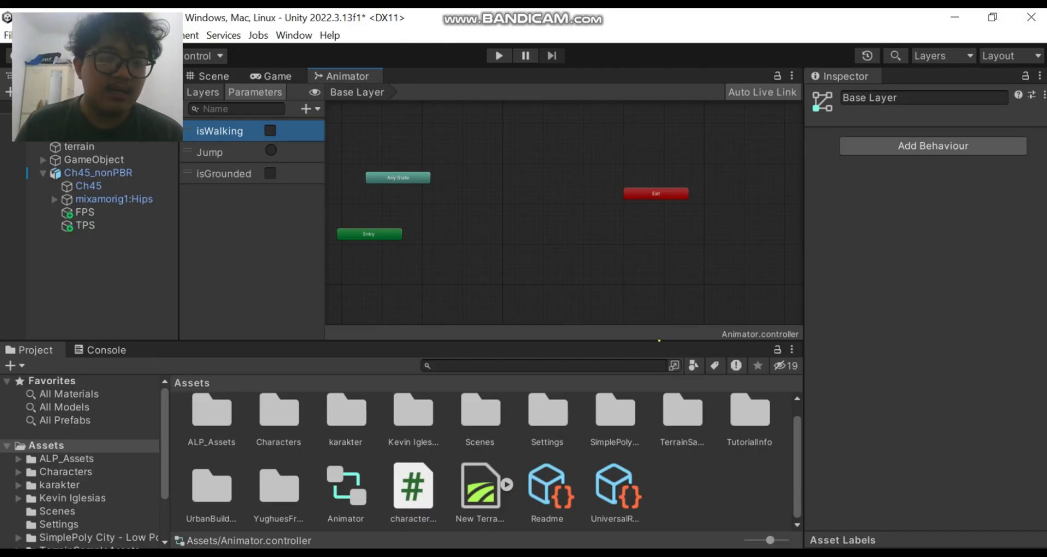
click(223, 173)
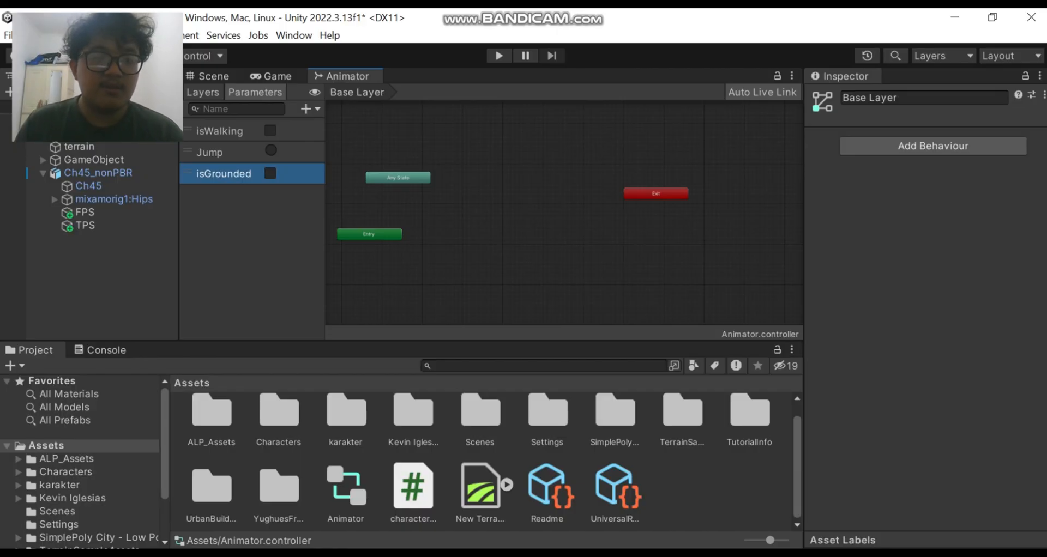
click(229, 152)
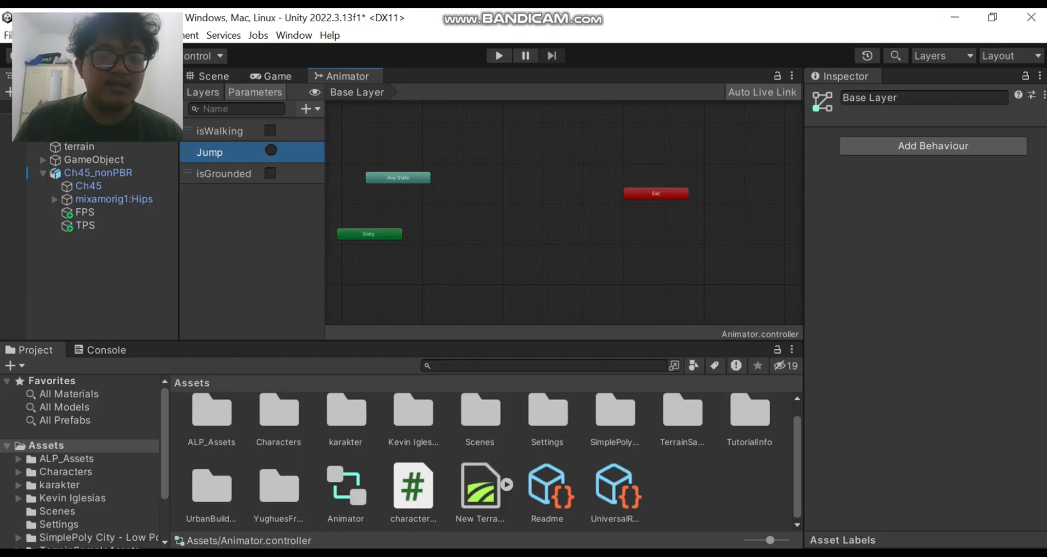
click(308, 108)
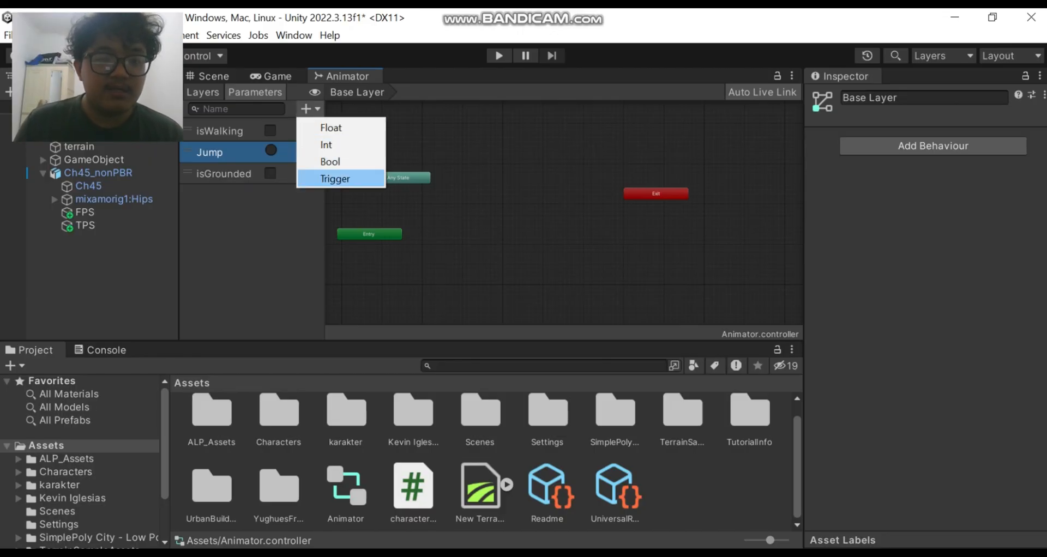
key(Escape)
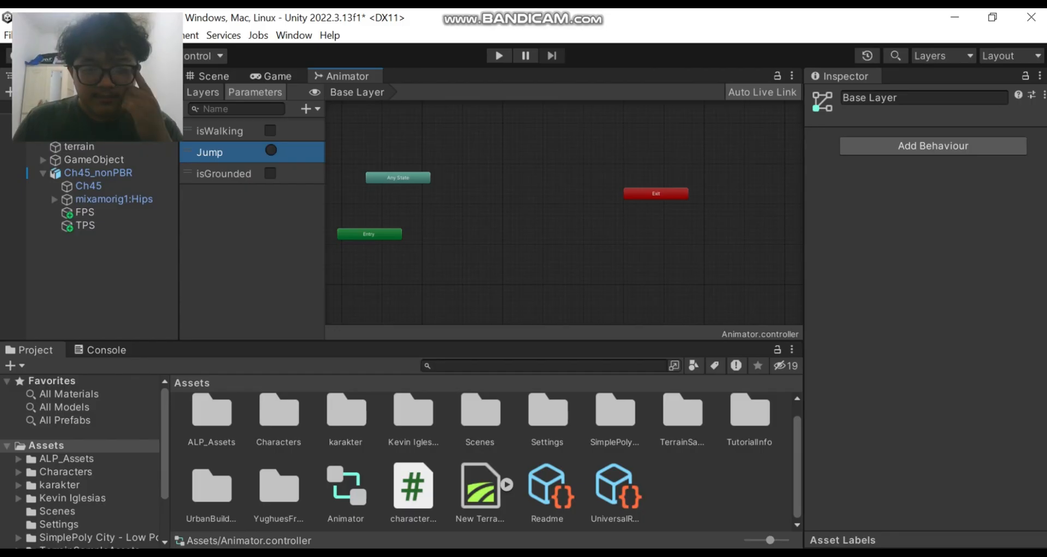
double_click(278, 420)
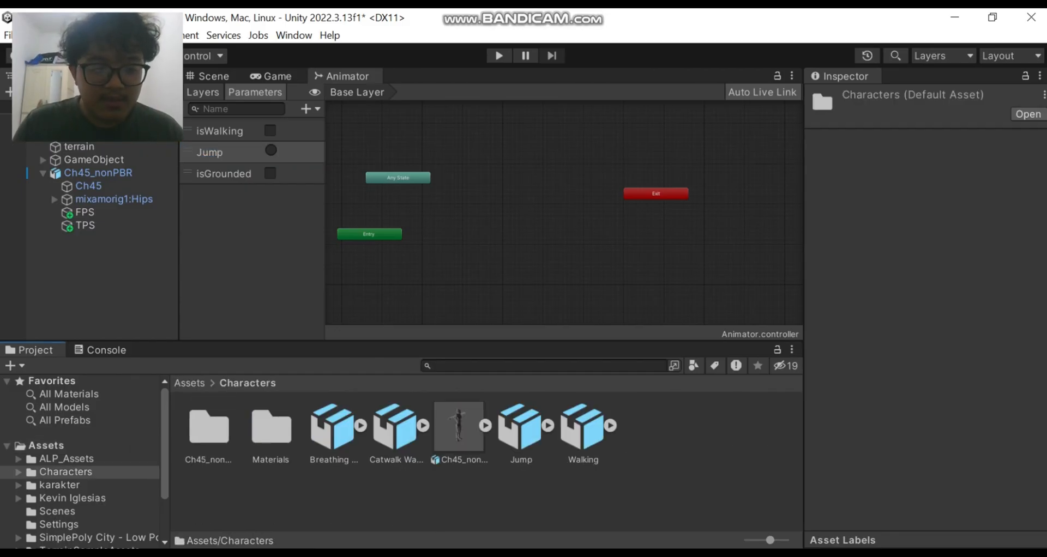
- Add the Breathing clip as the default state and rename it idle
drag(334, 431, 521, 260)
right_click(510, 262)
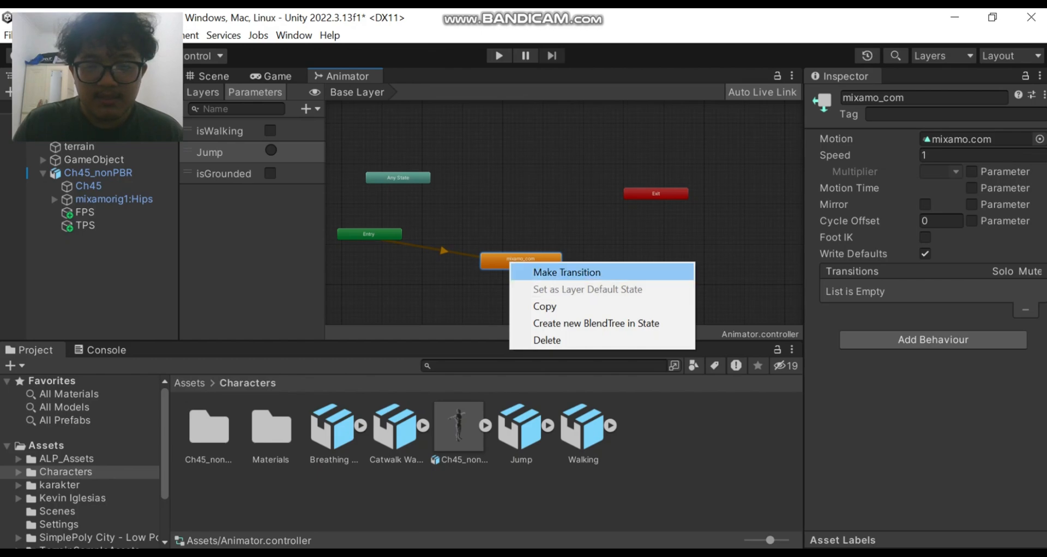
click(924, 97)
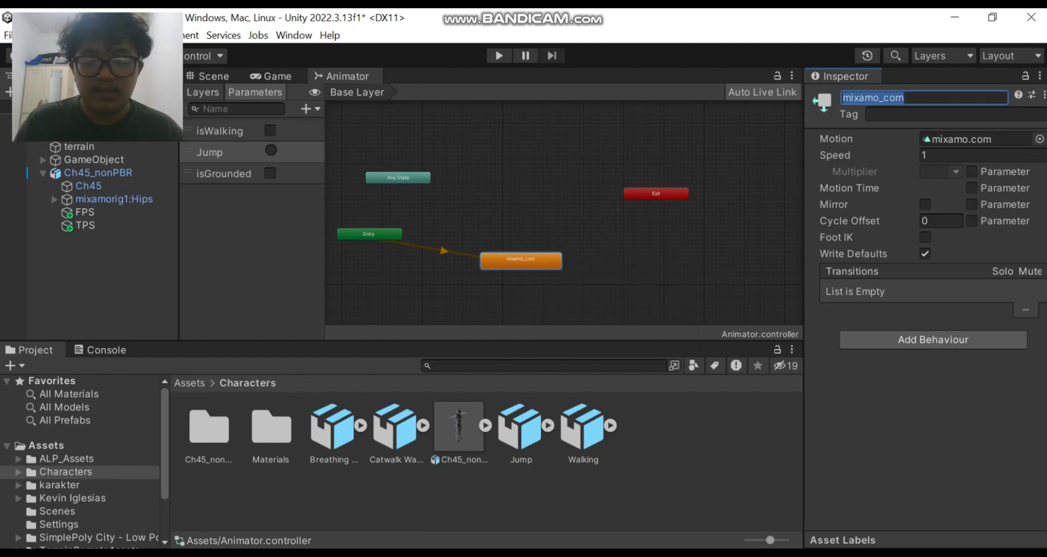
key(BackSpace)
text(idle)
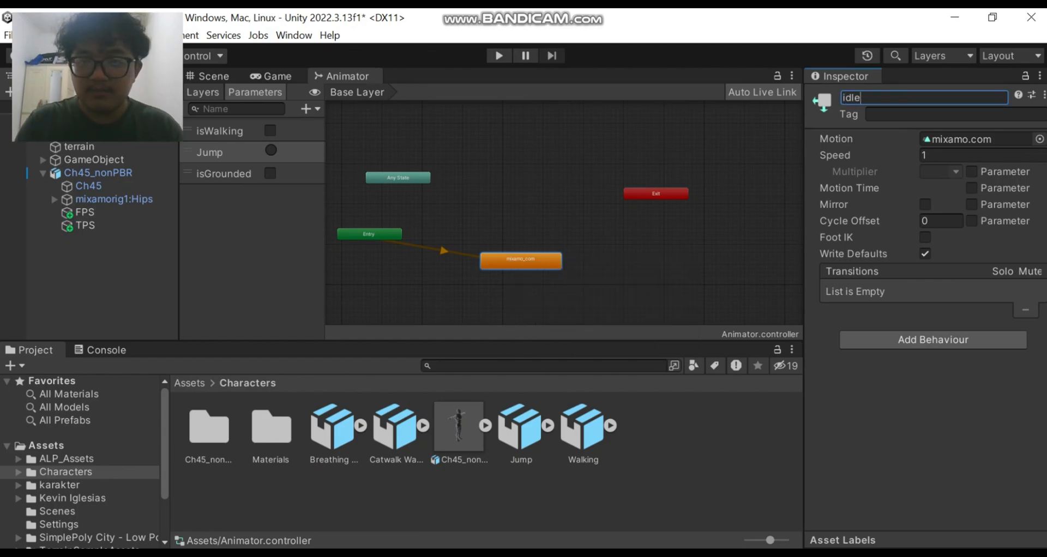
key(Return)
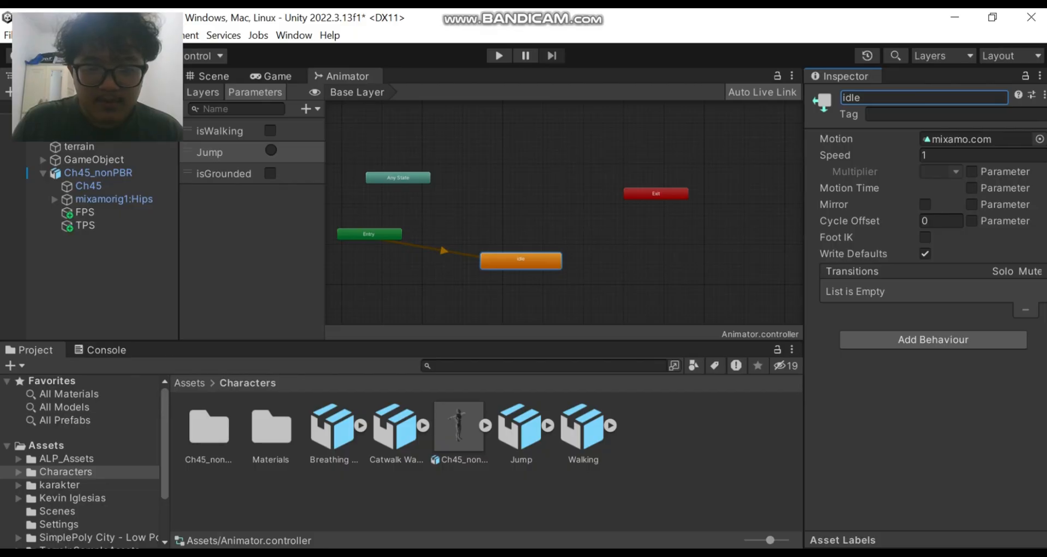
- Add the Jump clip as a state named jump
drag(521, 428, 532, 165)
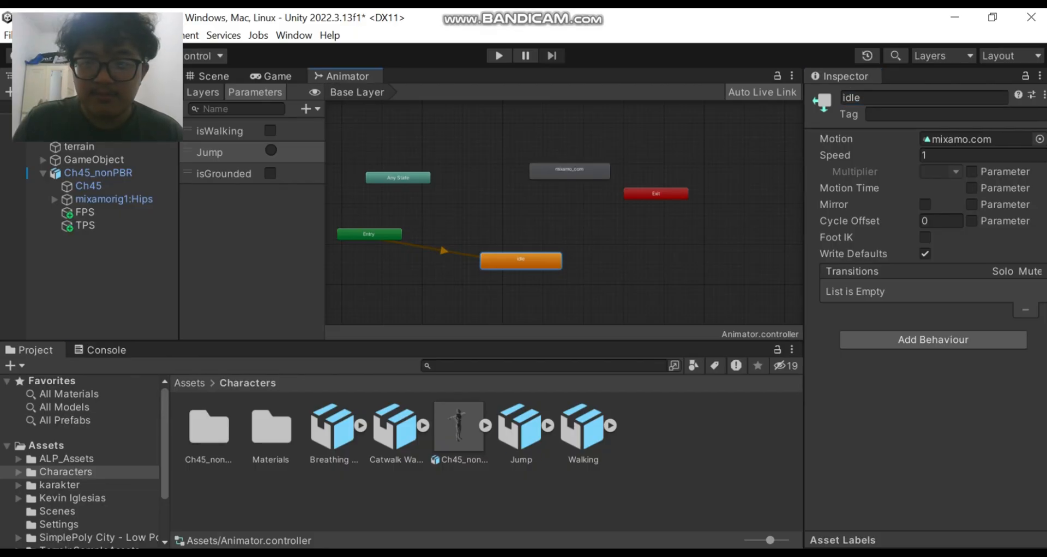
click(570, 171)
double_click(861, 98)
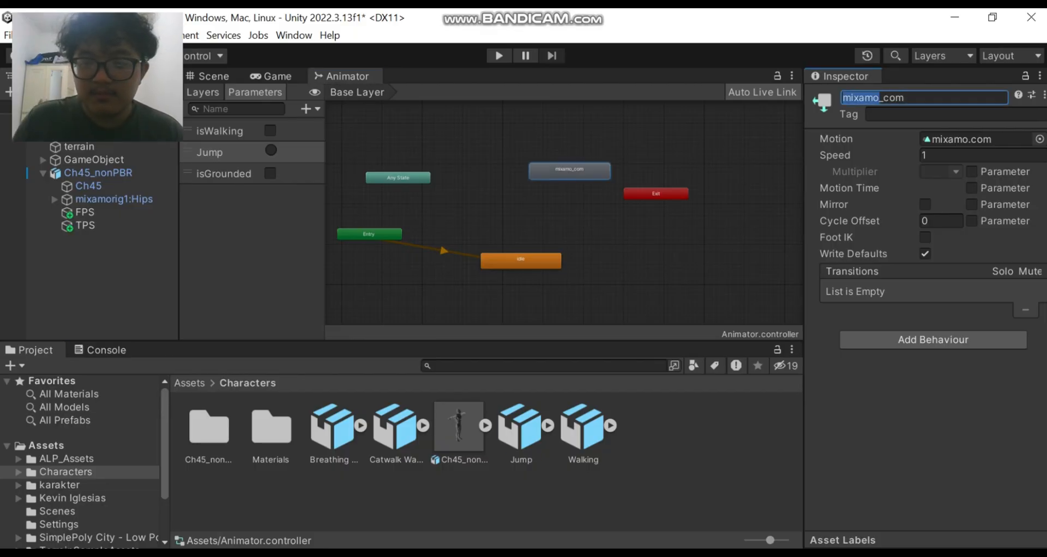
key(ctrl+a)
text(jump)
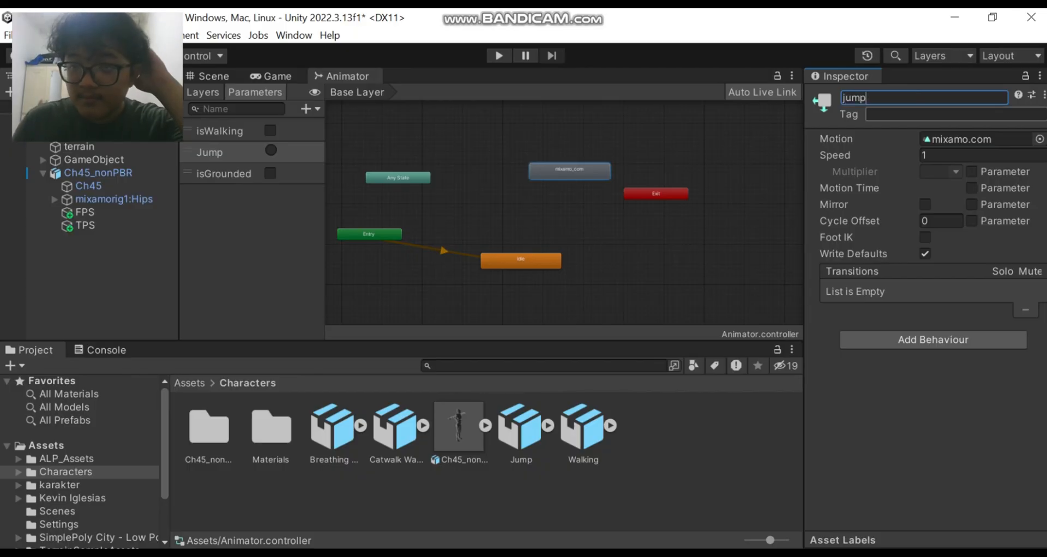
- Add the Walking clip as a state, renaming mixamo_com to walking
drag(582, 431, 681, 265)
double_click(861, 97)
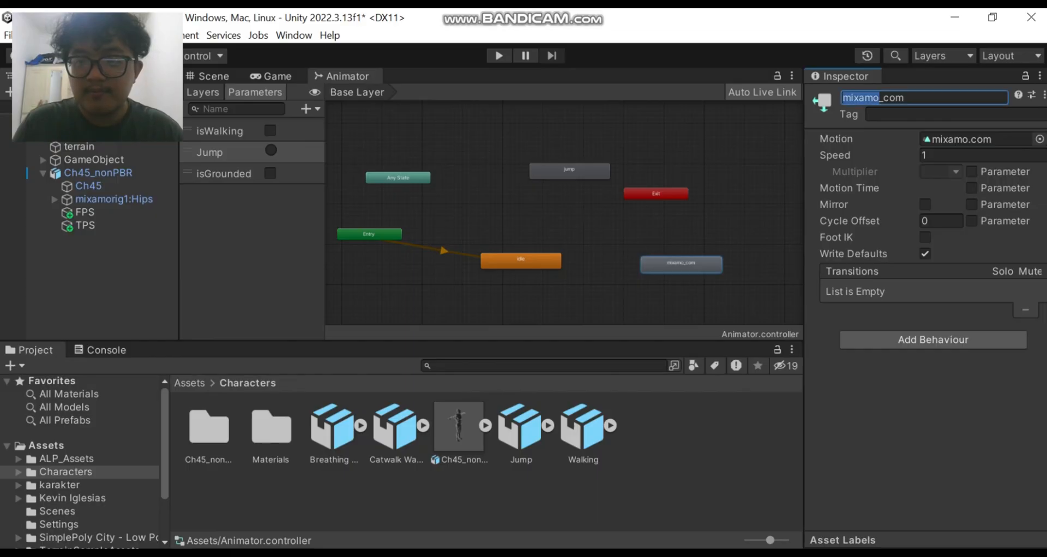
key(ctrl+a)
text(walking)
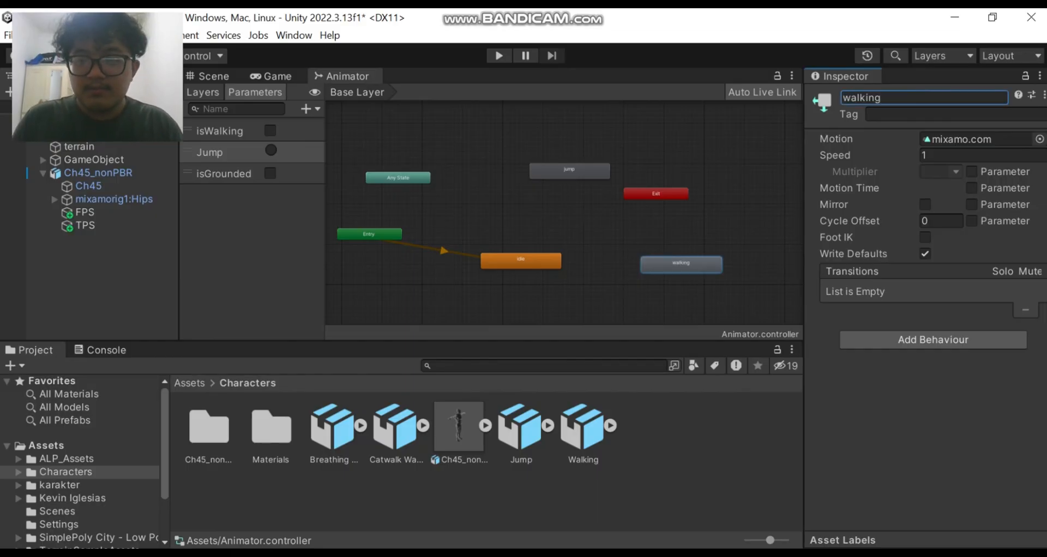
key(Return)
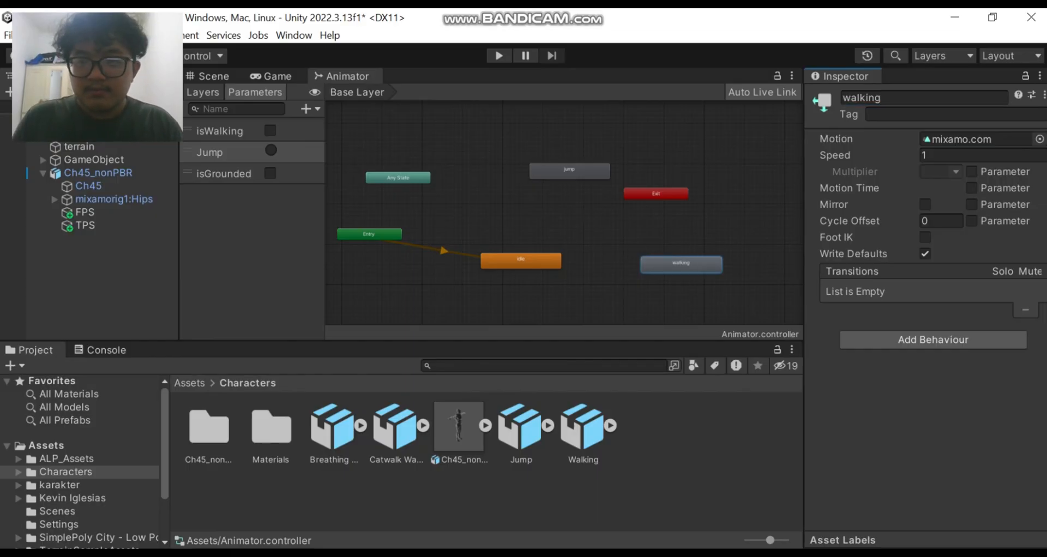
- Shift the jump, walking and idle nodes leftward to tidy the graph
drag(570, 171, 543, 171)
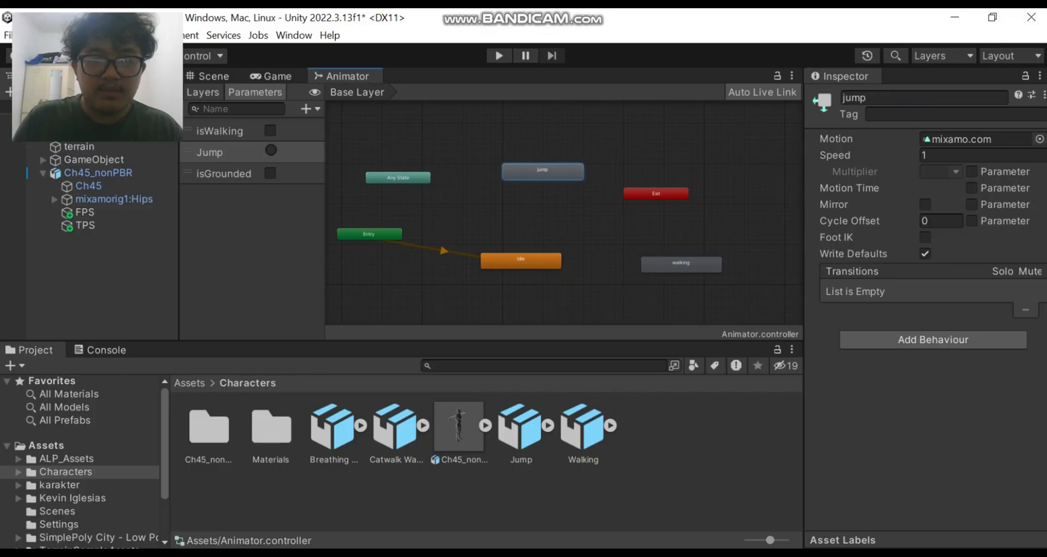
drag(681, 264, 636, 260)
drag(521, 261, 470, 272)
- Make a transition from the idle state to the jump state
right_click(490, 269)
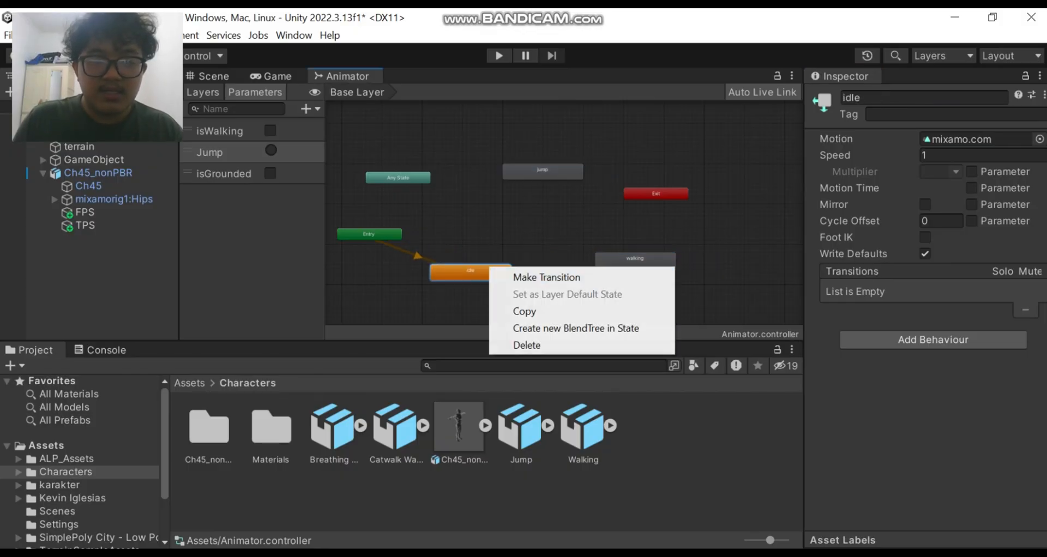
click(545, 277)
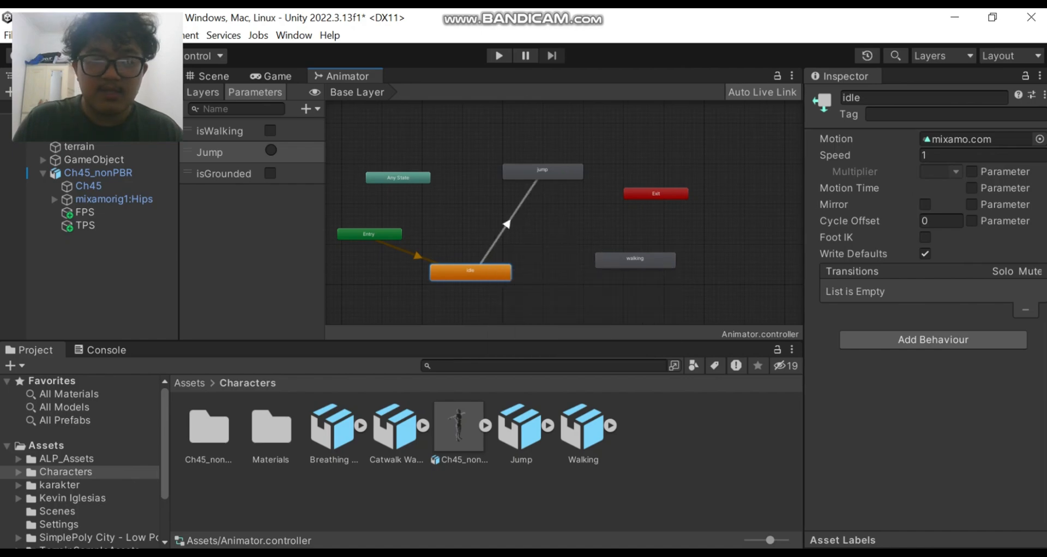
click(550, 175)
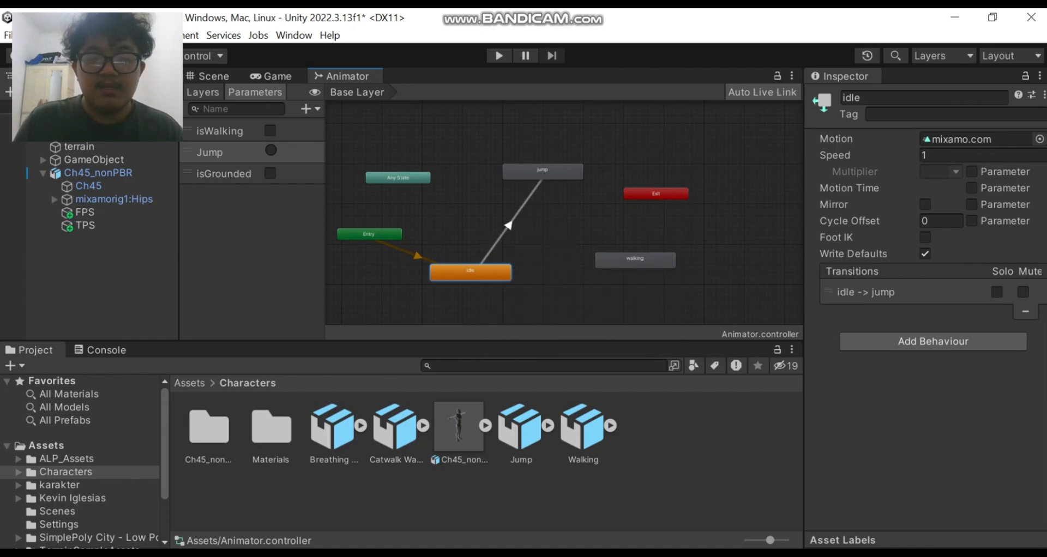
- Give the idle → jump transition a Jump condition with Has Exit Time off
click(508, 225)
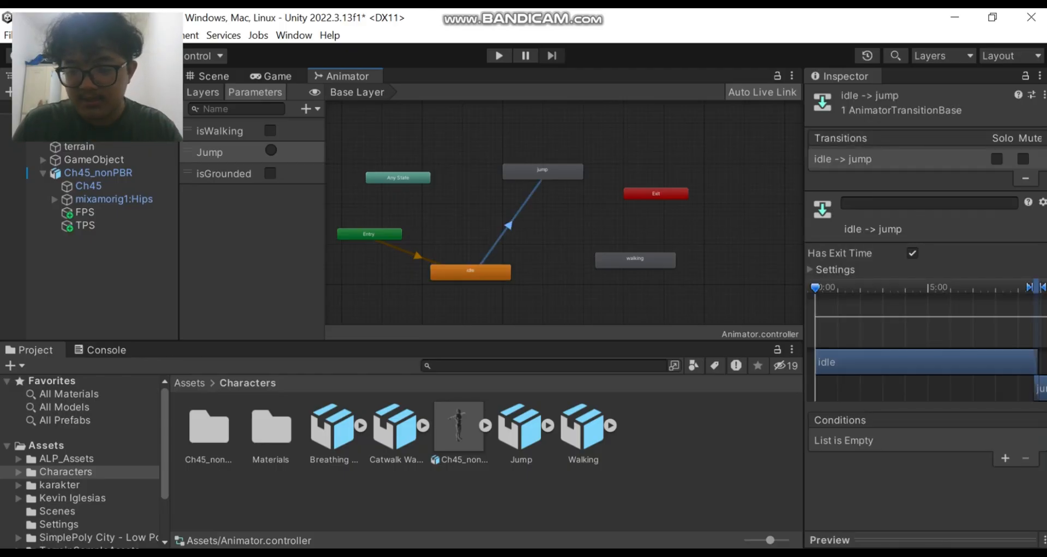
click(1005, 458)
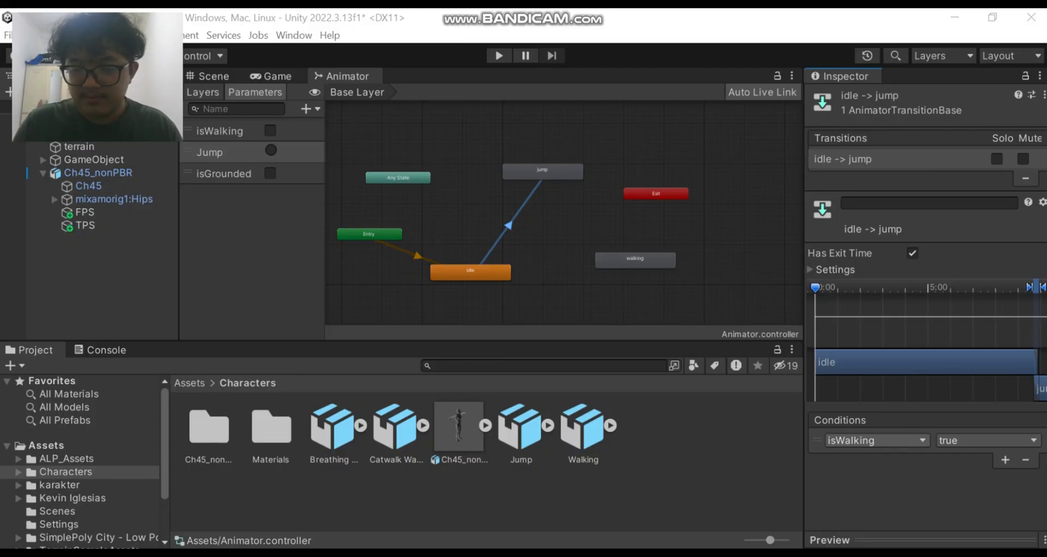
click(876, 440)
click(850, 508)
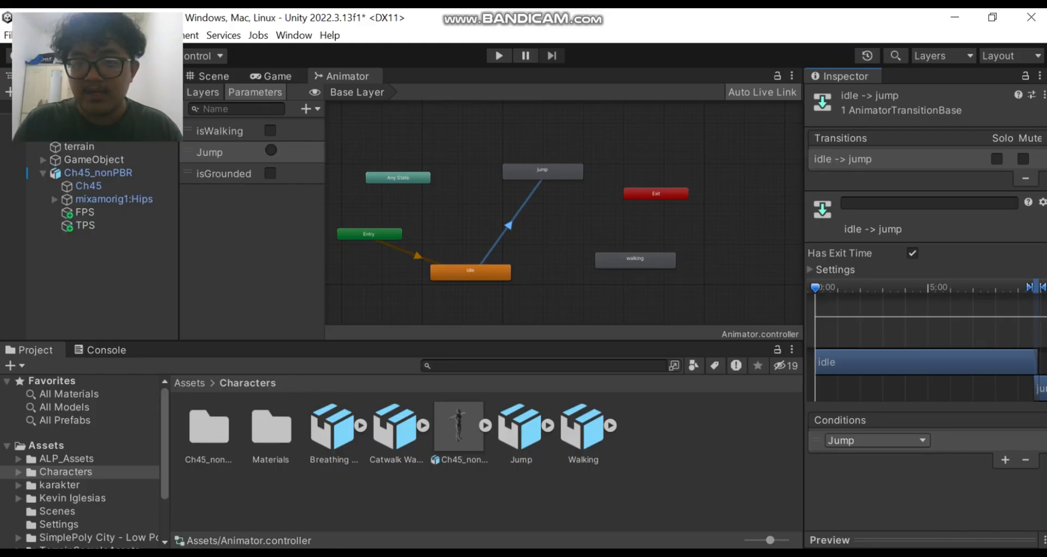
click(913, 253)
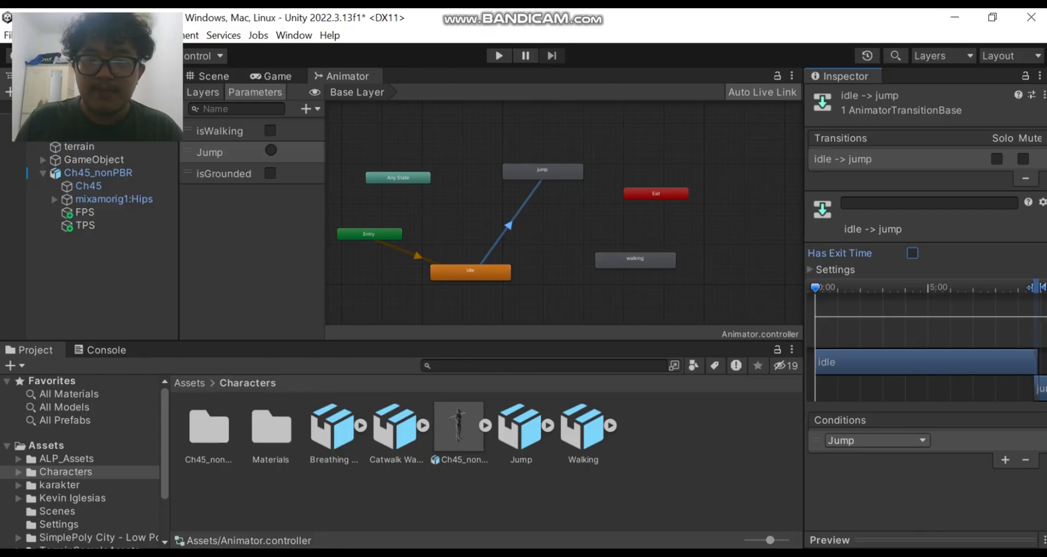
click(213, 75)
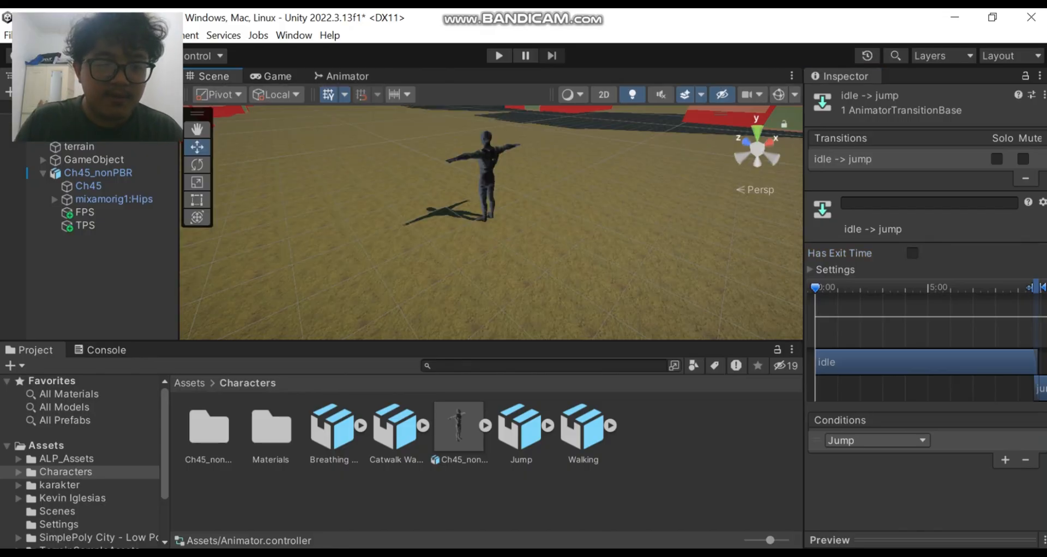
- Inspect the Breathing Idle and Jump files' Animation import settings
click(333, 433)
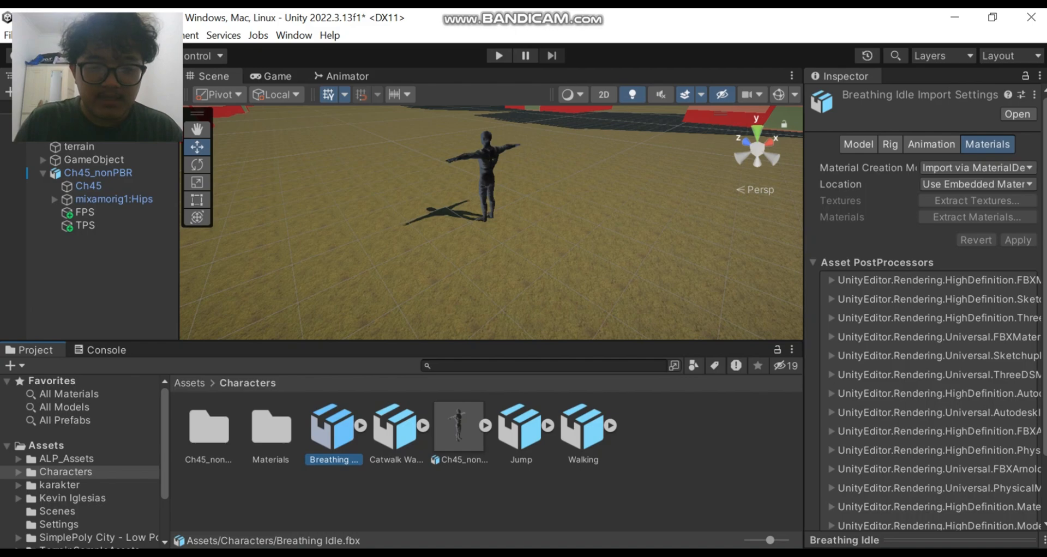
click(519, 433)
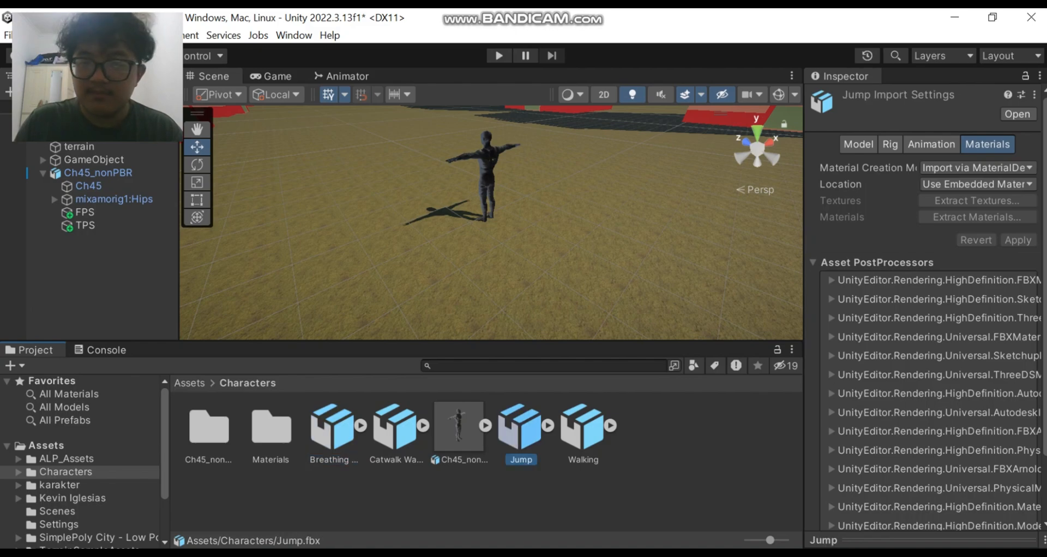
click(931, 144)
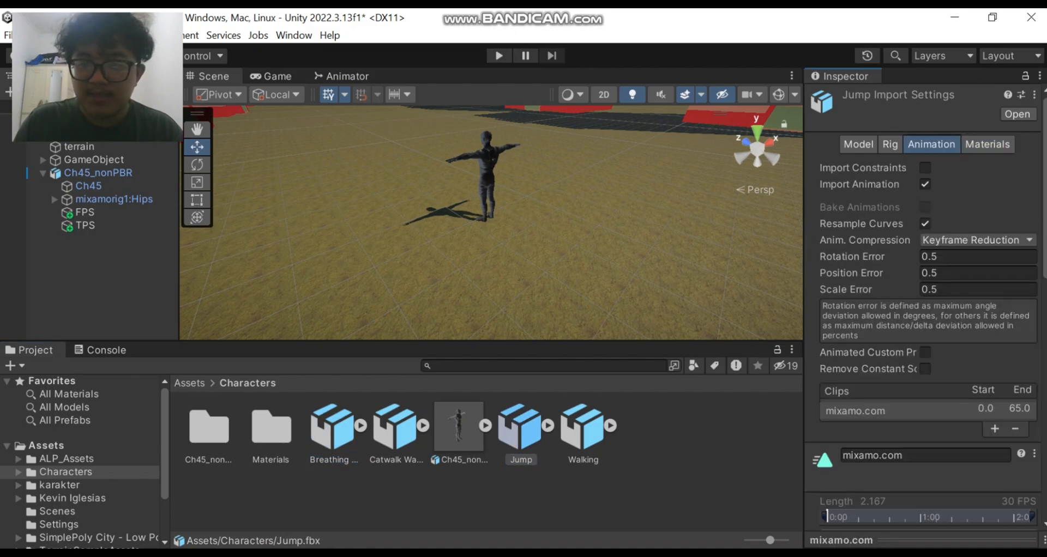
scroll(927, 306, down, 5)
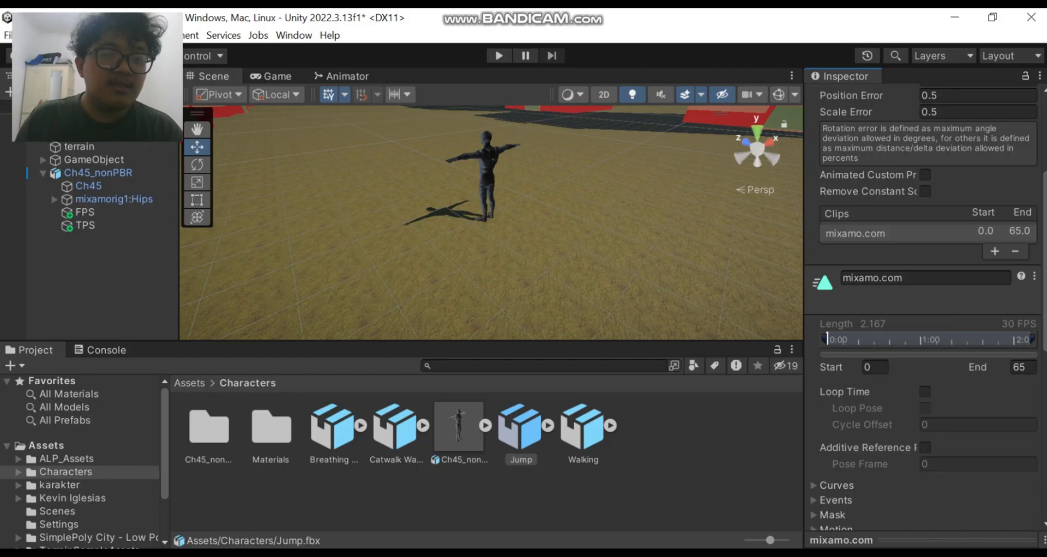
- Return to the Animator, select the idle → jump transition, then leave Unity
click(342, 76)
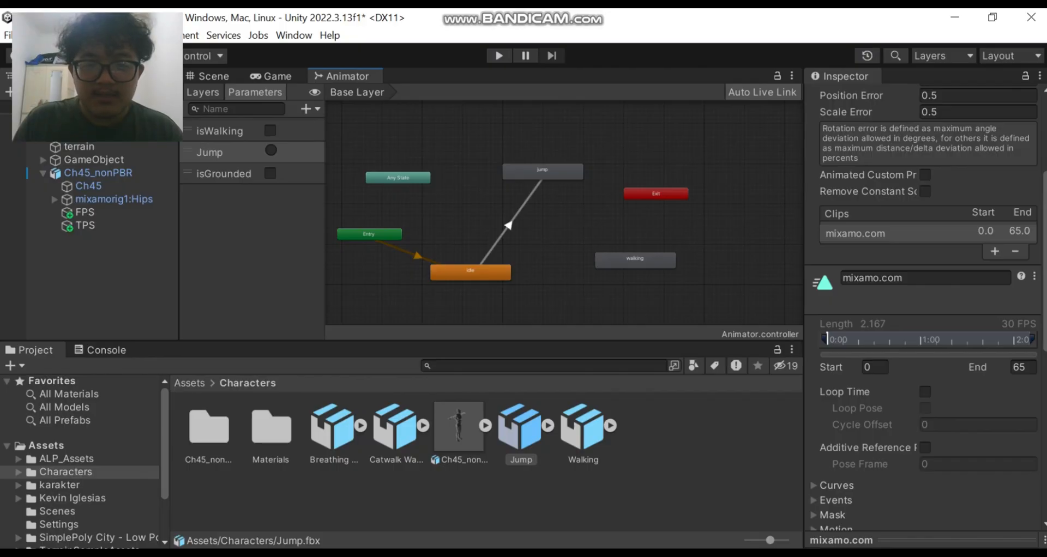
click(509, 225)
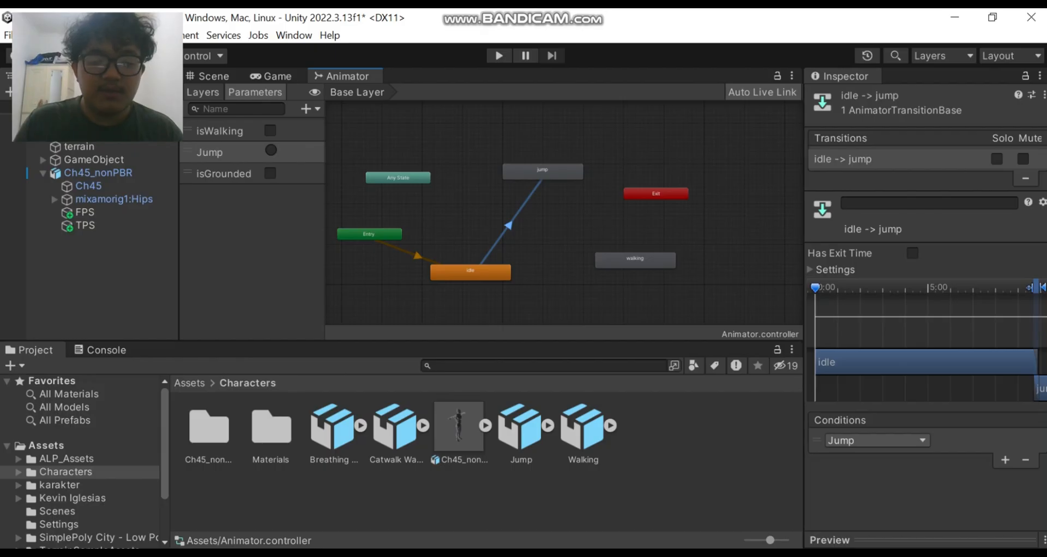
key(alt+Tab)
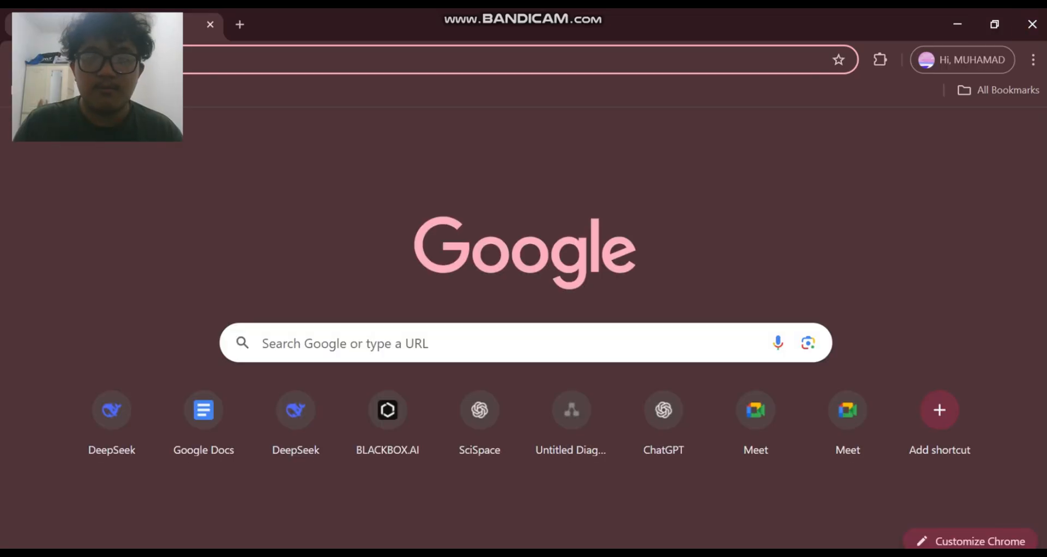
click(382, 59)
text(meet.google.com/sbu-ghvh-mty)
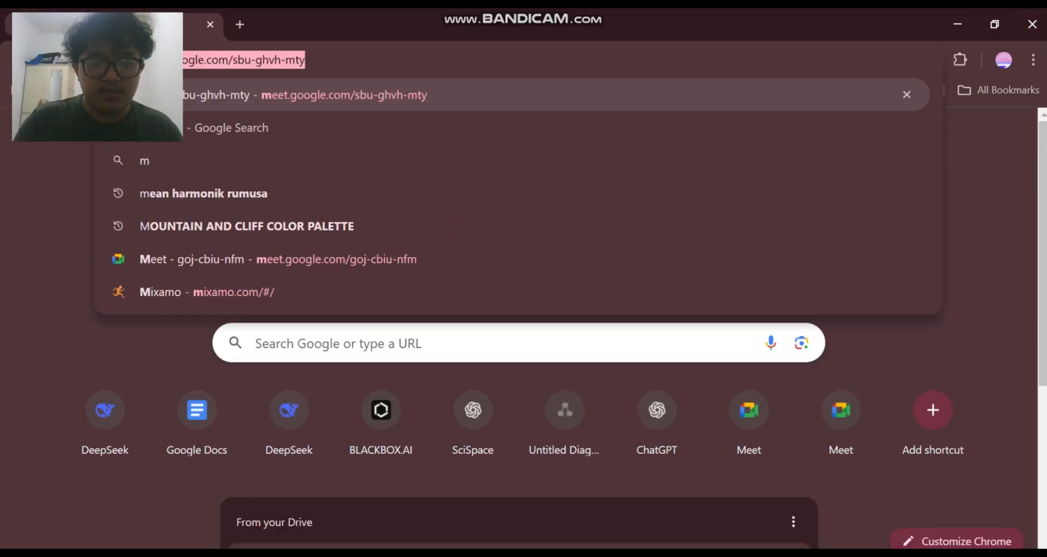
text(odul)
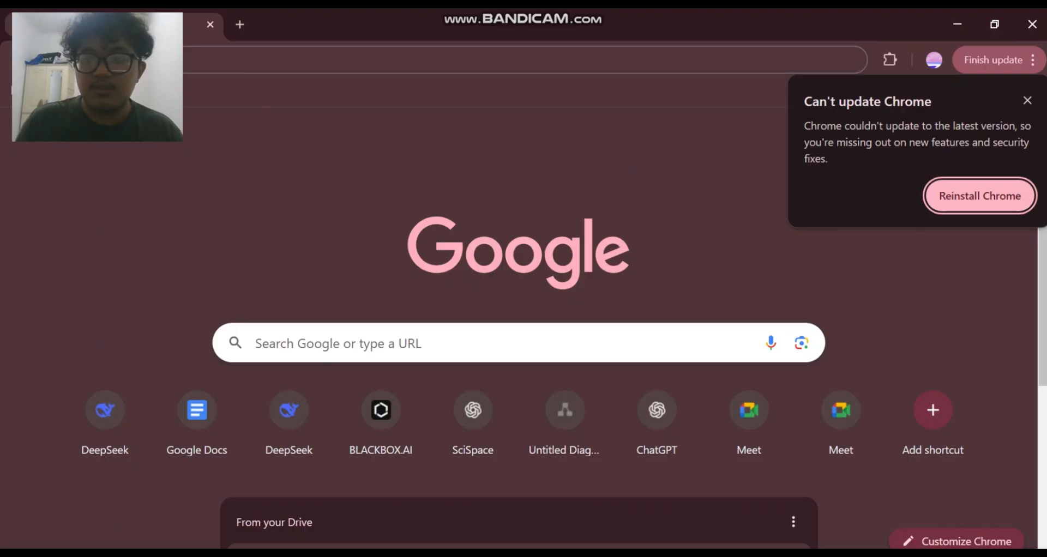
click(1031, 24)
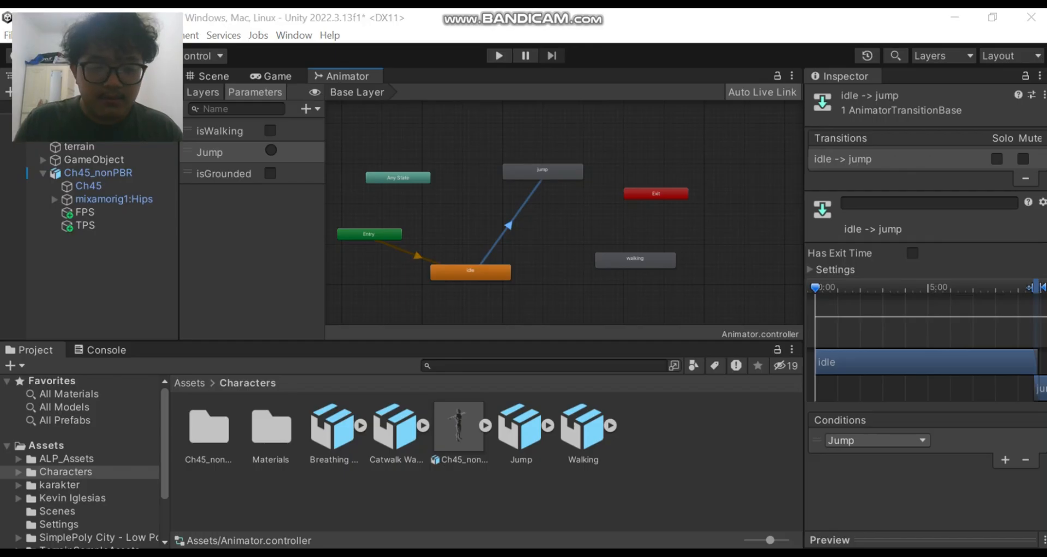
key(alt+Tab)
scroll(548, 342, down, 1)
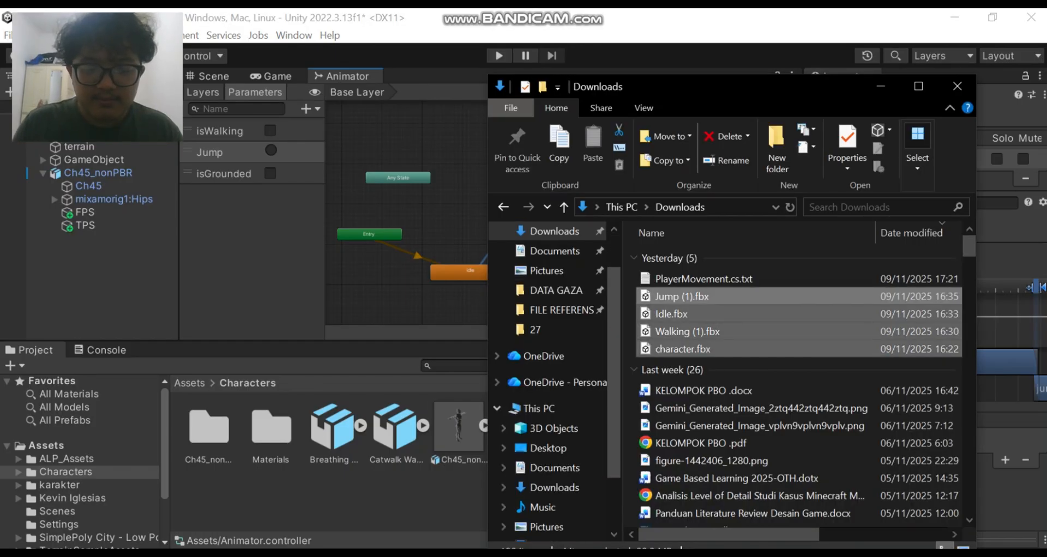
scroll(548, 294, up, 1)
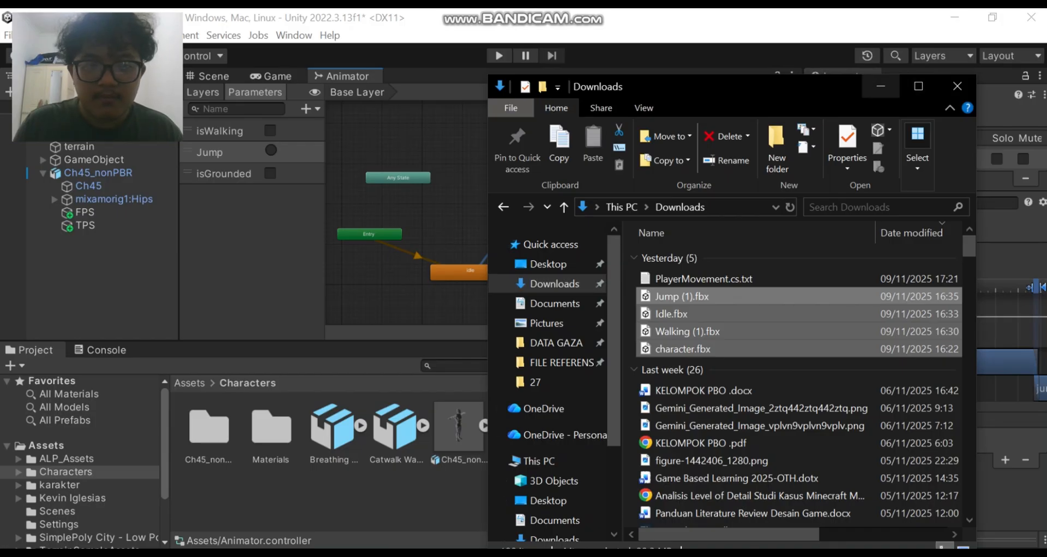
scroll(551, 323, down, 1)
scroll(753, 361, down, 1)
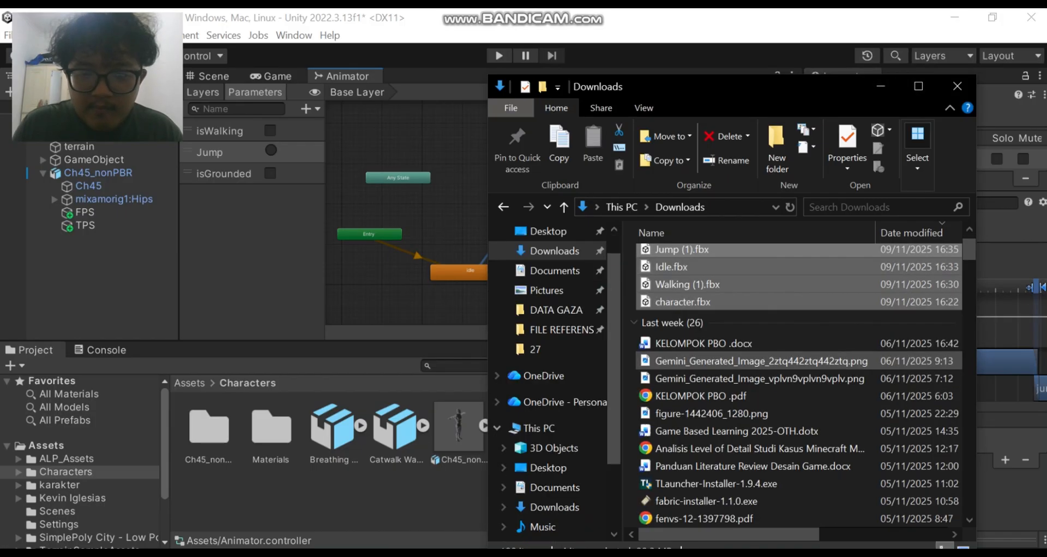
scroll(753, 361, down, 2)
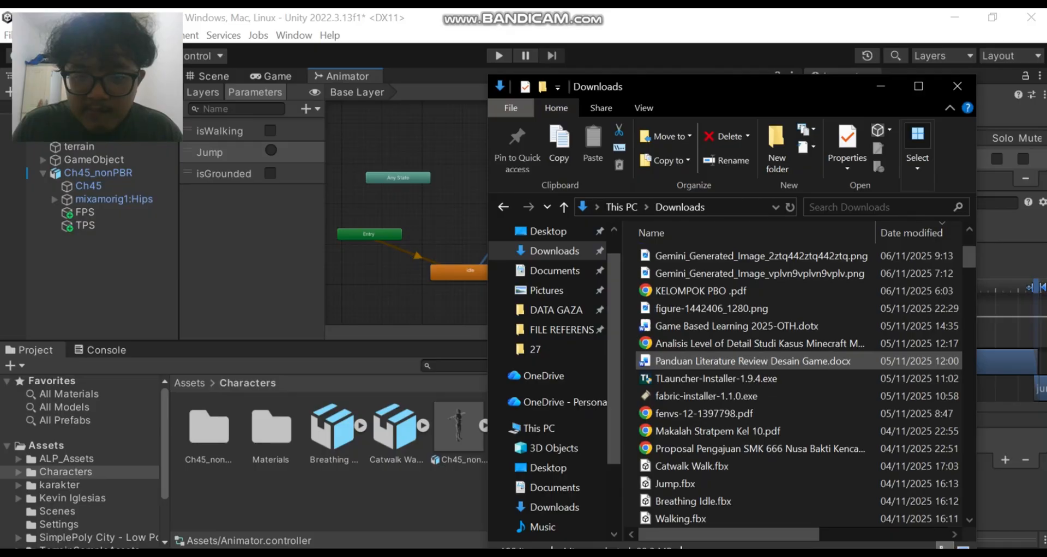
scroll(753, 361, up, 3)
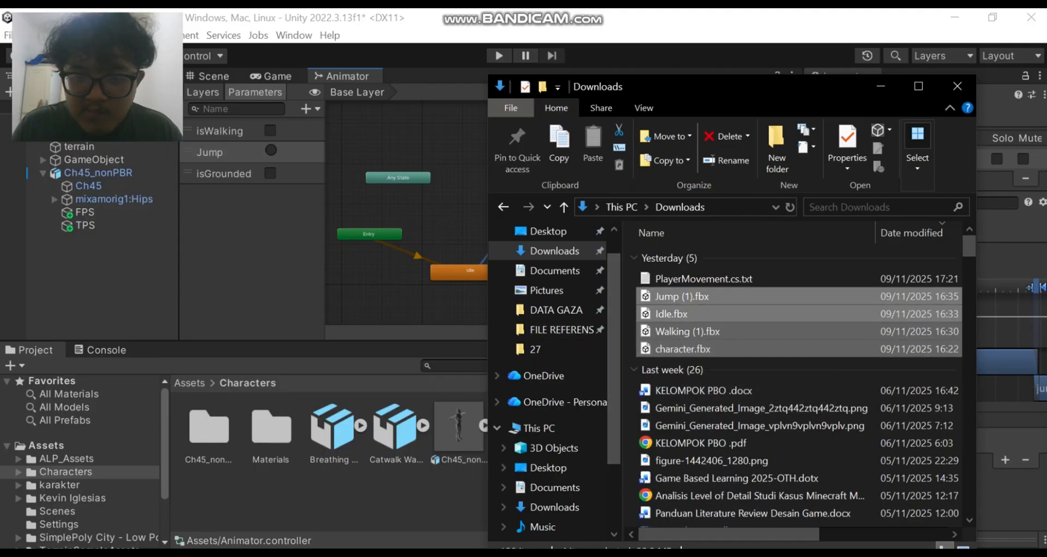
scroll(752, 308, down, 3)
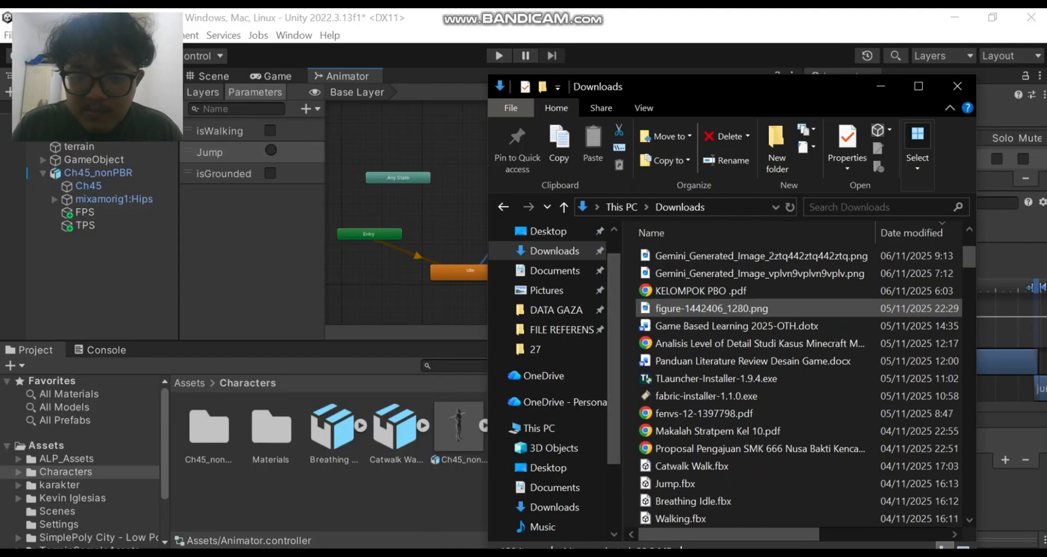
click(957, 86)
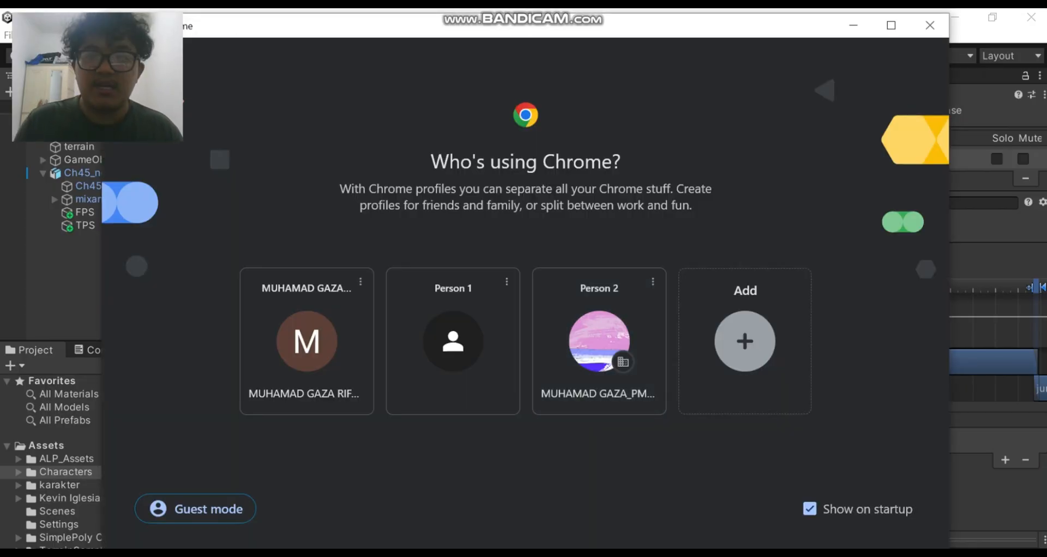
click(853, 25)
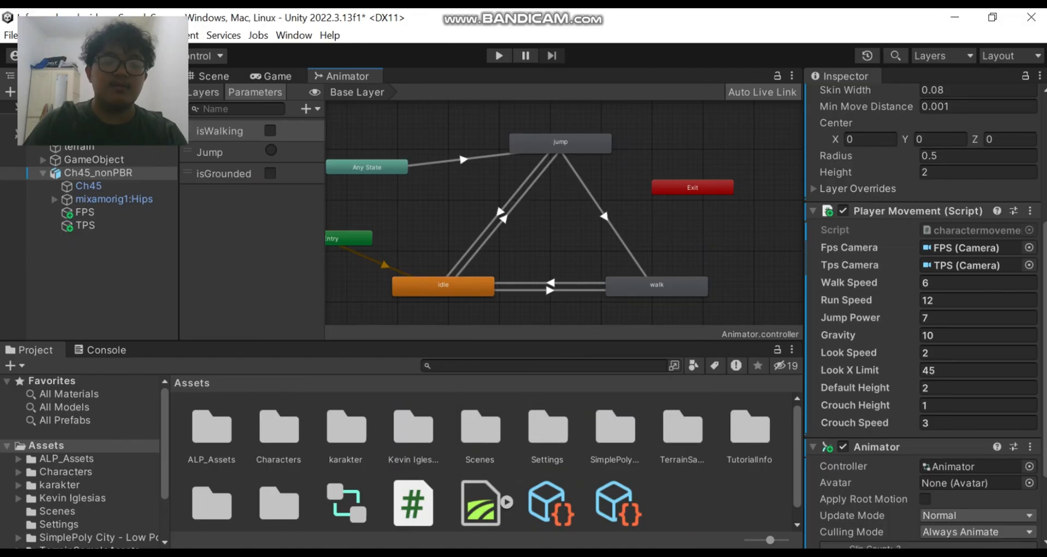
- Confirm idle → jump keeps its Jump condition, then inspect the jump → idle transition
click(443, 286)
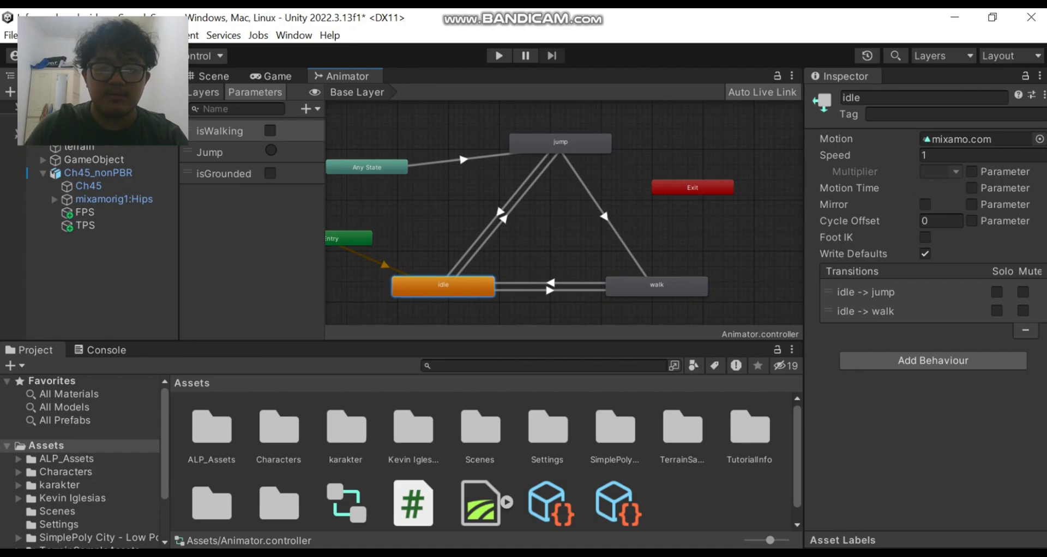
click(503, 218)
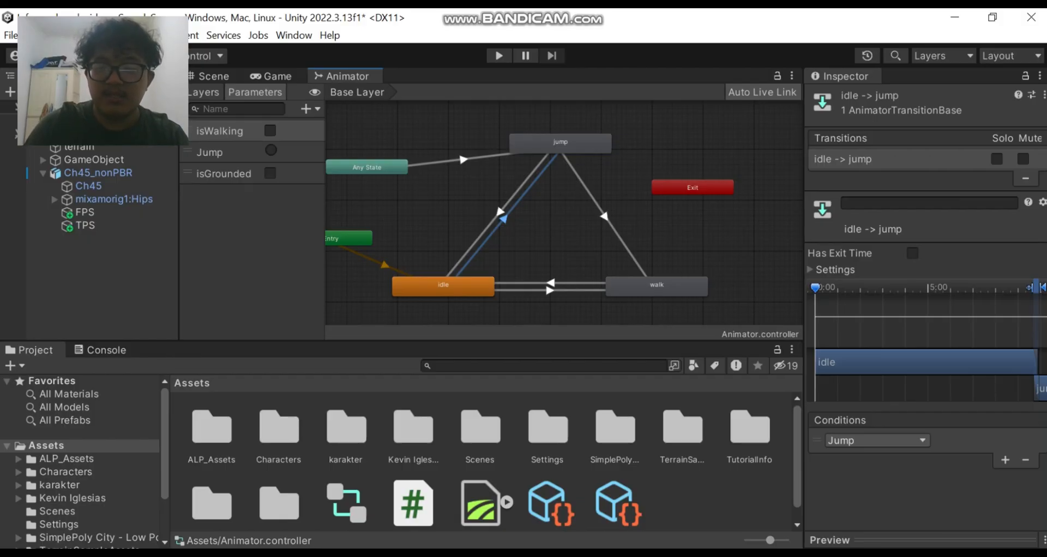
click(876, 440)
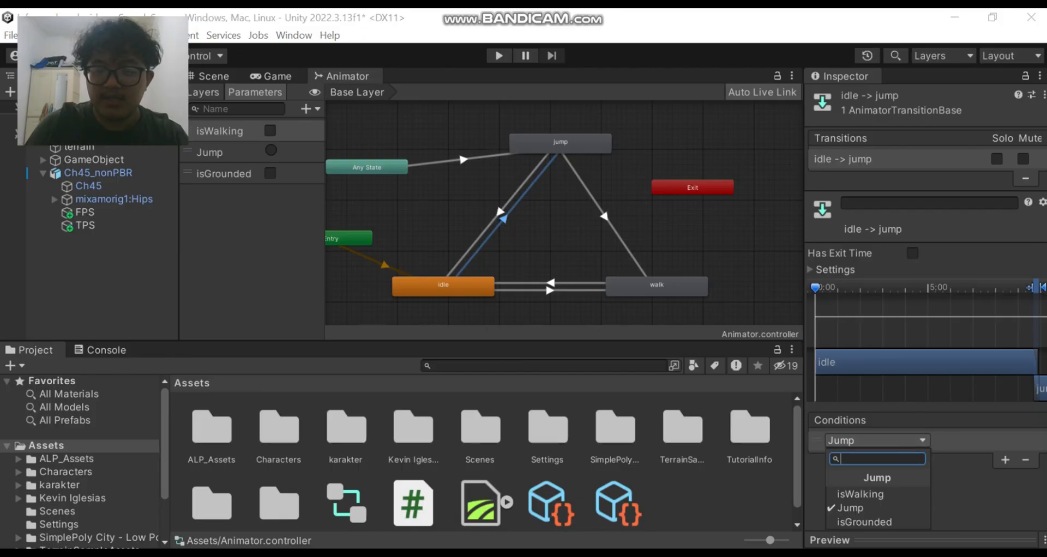
key(Escape)
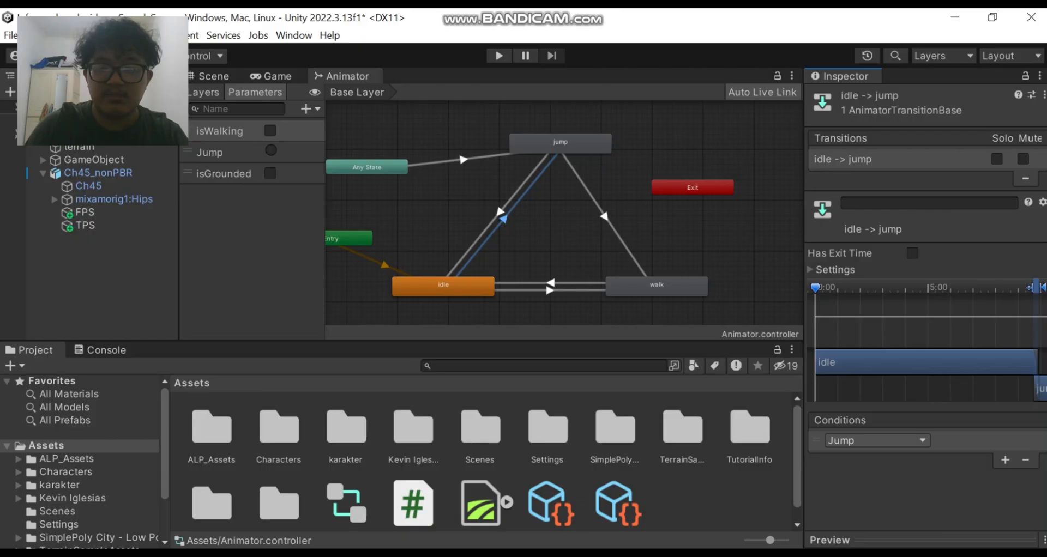
click(499, 212)
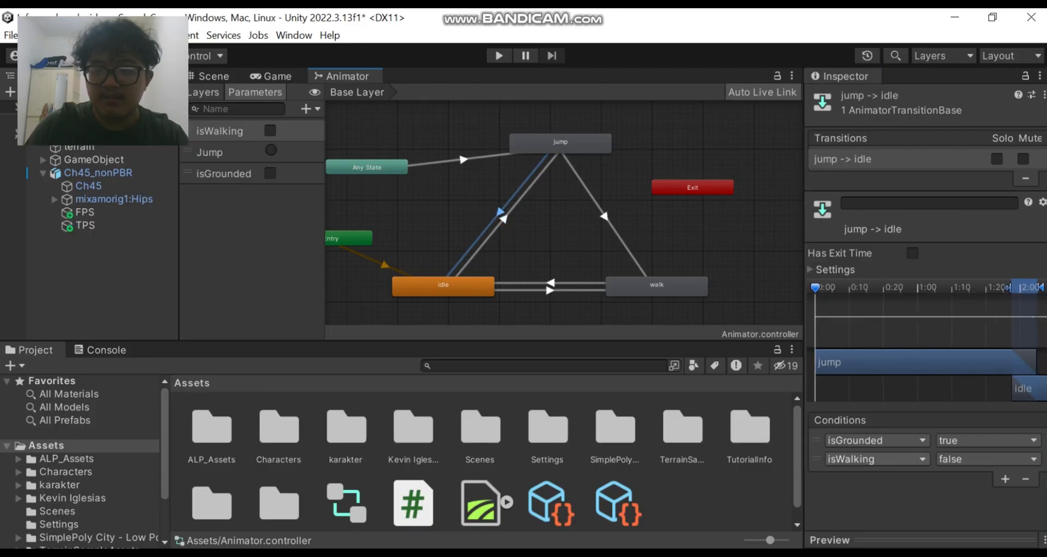
- Review the Any State→jump, jump→walk, idle→walk and walk→idle (isWalking false) conditions, then return to the Scene view
click(463, 174)
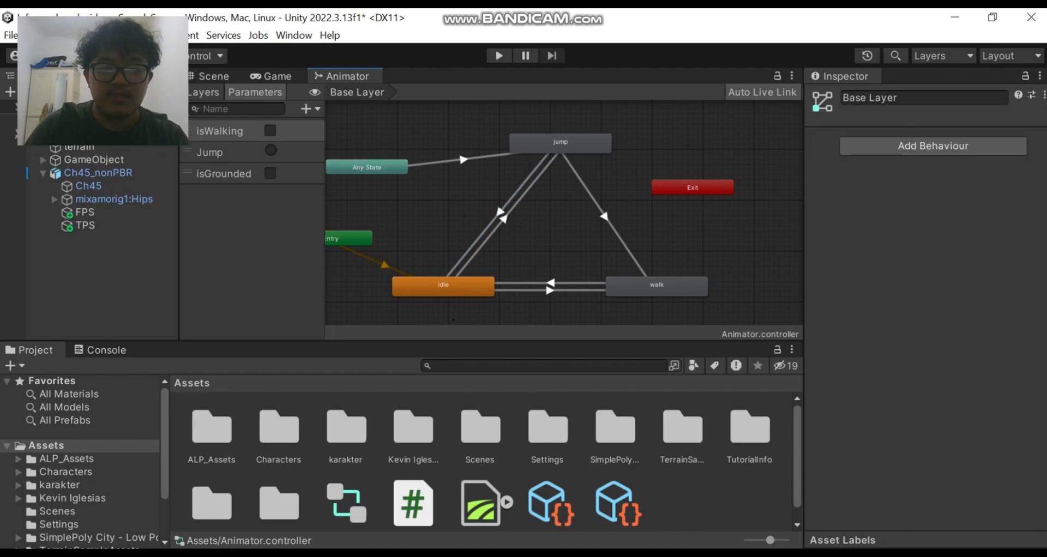
click(463, 160)
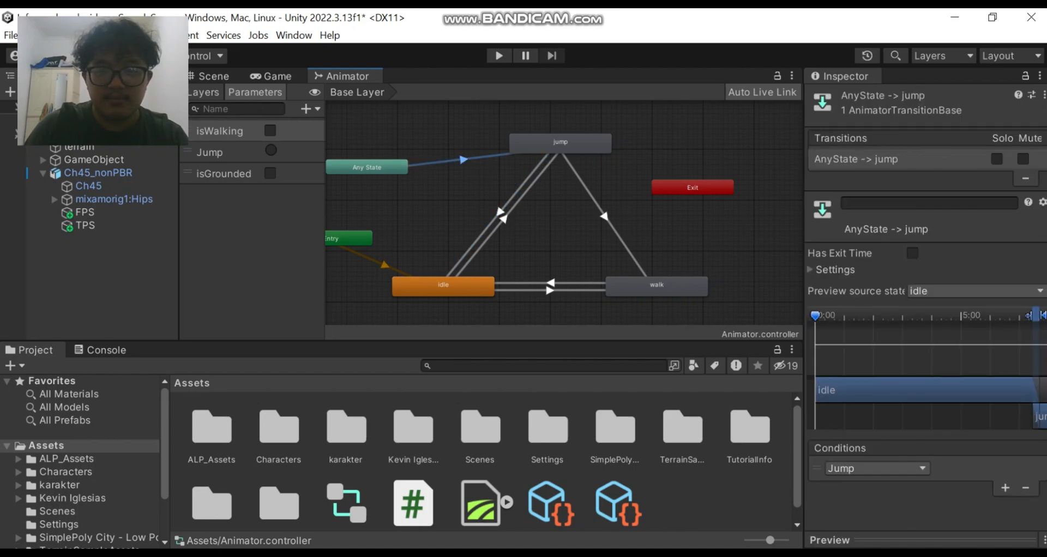
click(560, 143)
click(656, 286)
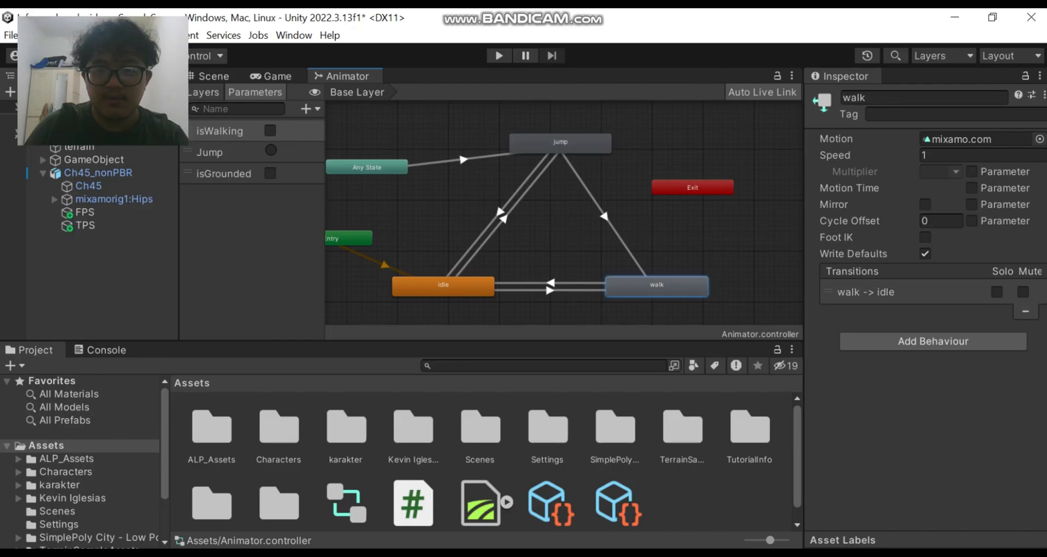
click(604, 216)
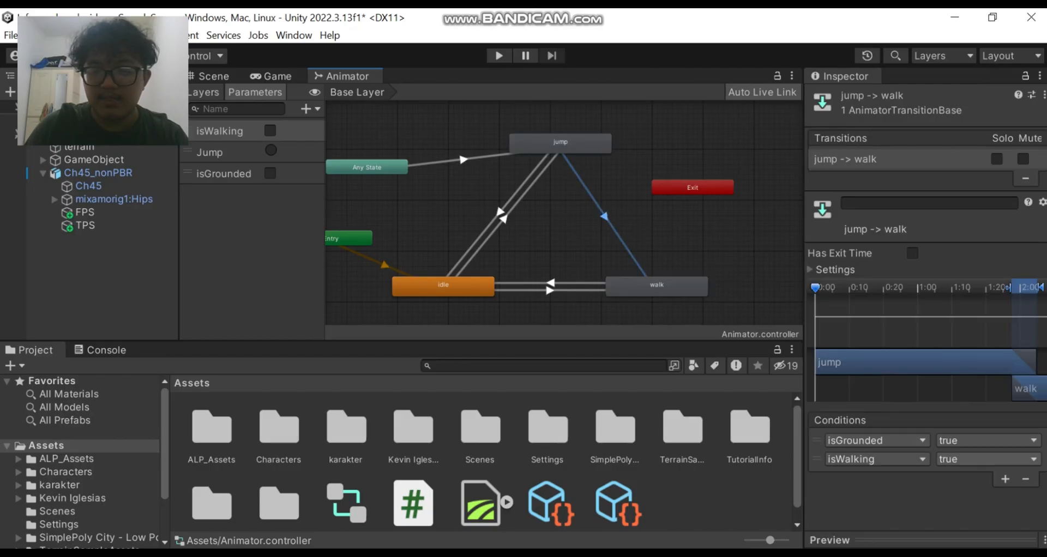
click(443, 287)
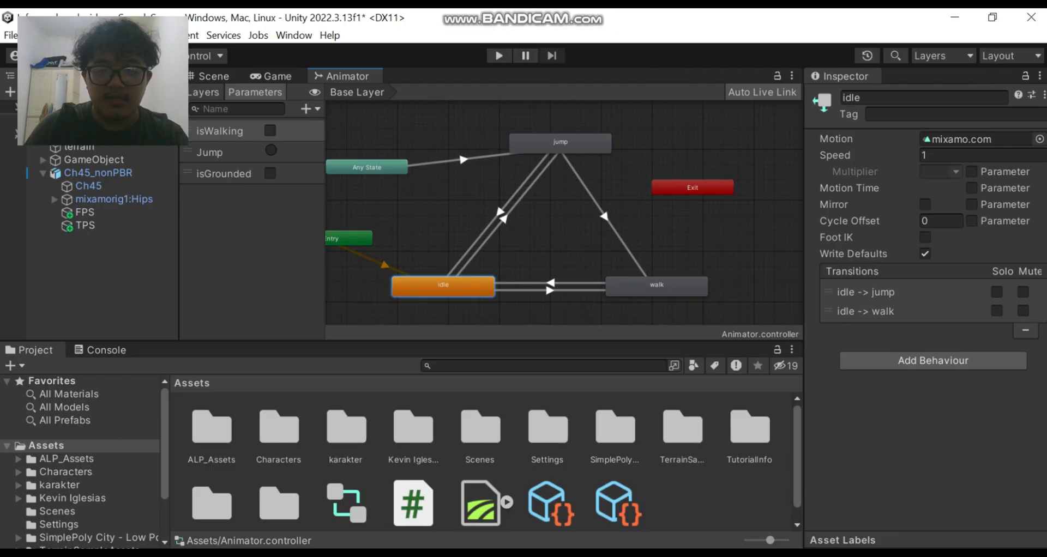
click(550, 290)
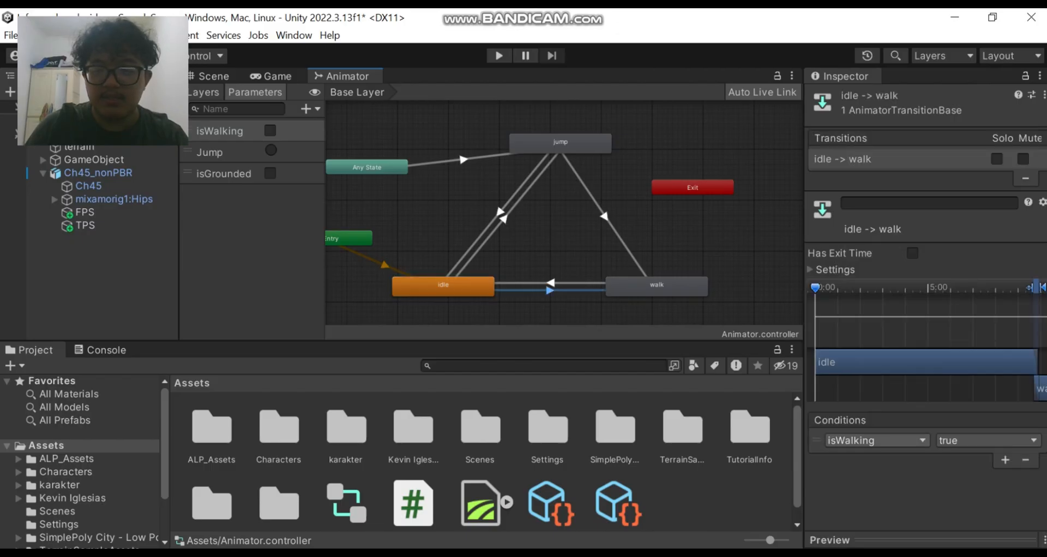
click(550, 283)
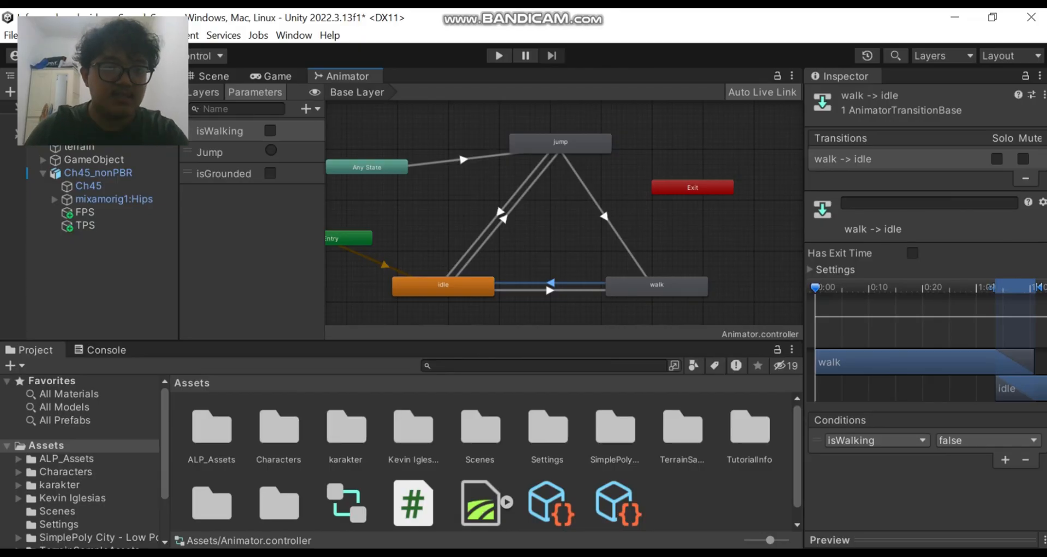
click(213, 76)
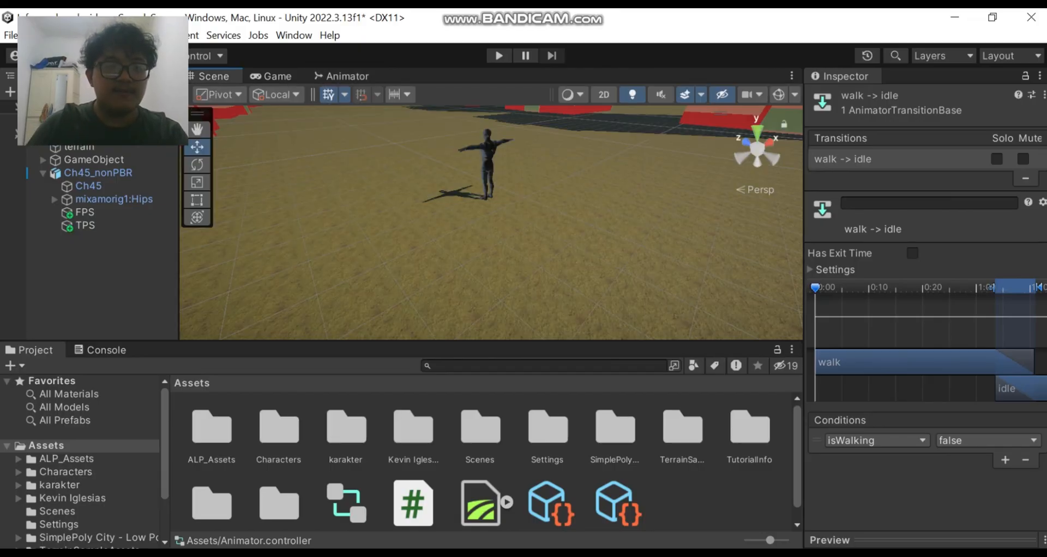
- Show Ch45_nonPBR's Player Movement (FPS/TPS cameras, Walk Speed 6, Run Speed 12) and Animator components
click(98, 173)
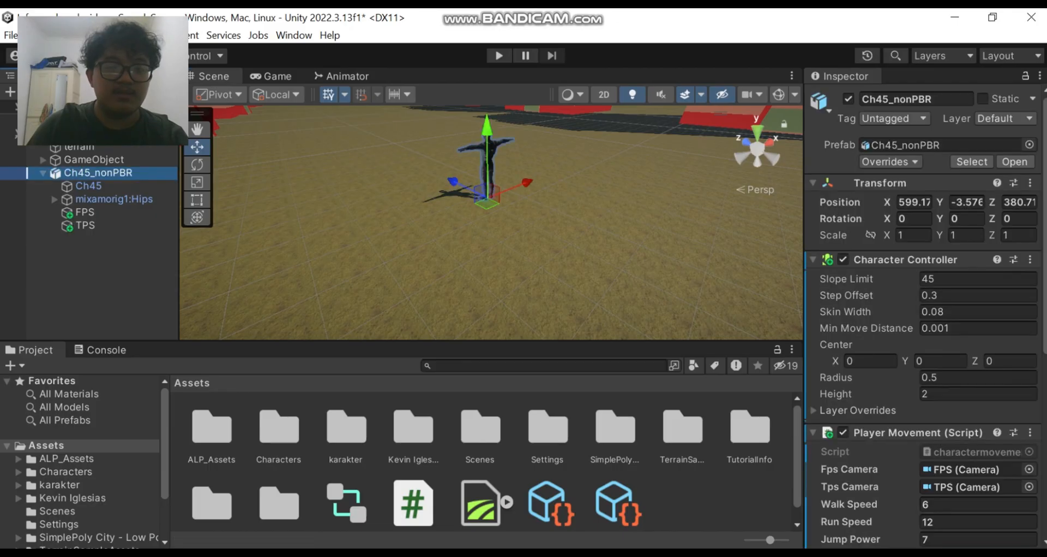
scroll(490, 461, down, 1)
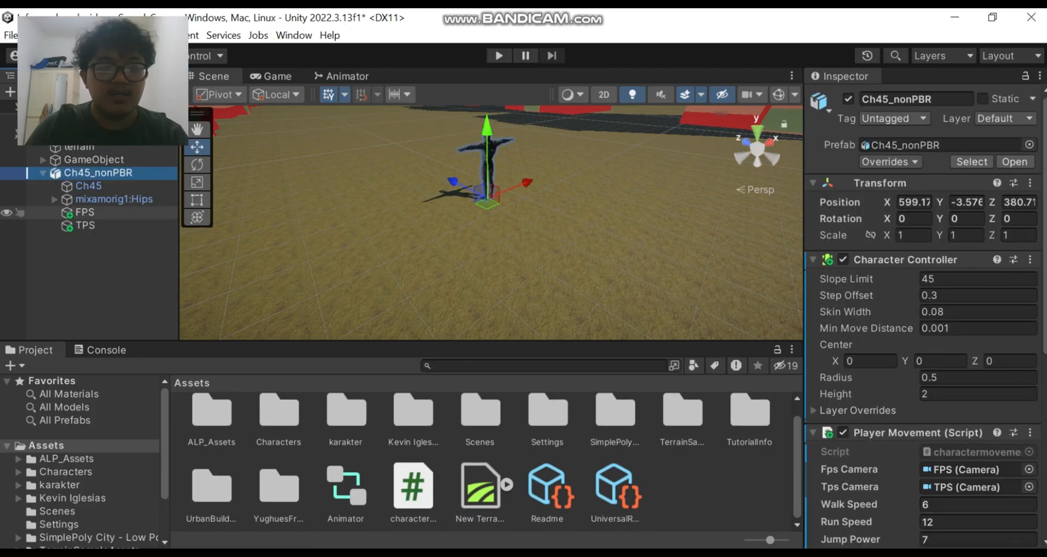
click(413, 487)
mouse_move(413, 486)
mouse_down()
mouse_move(163, 251)
mouse_move(109, 173)
mouse_move(978, 329)
mouse_up()
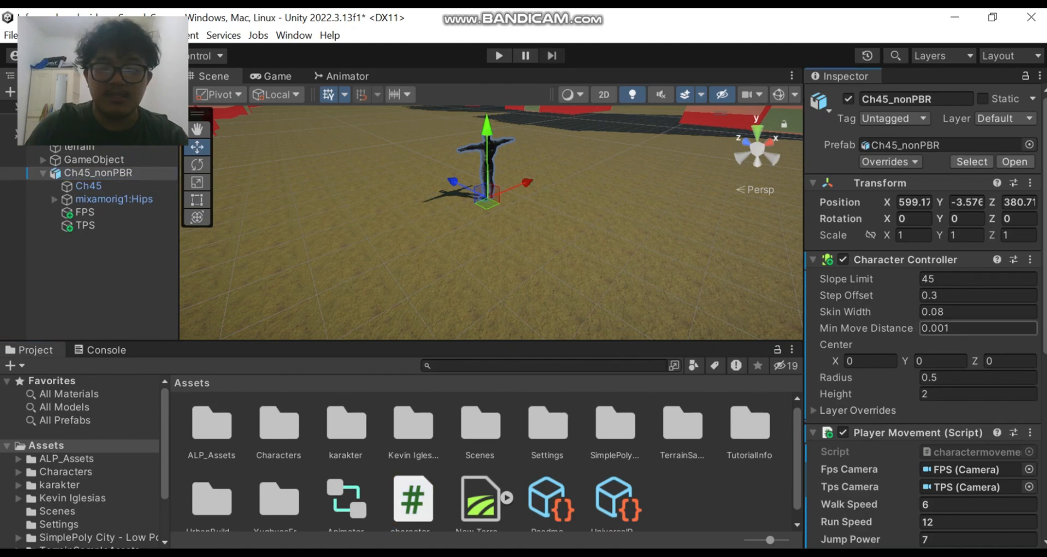
click(98, 173)
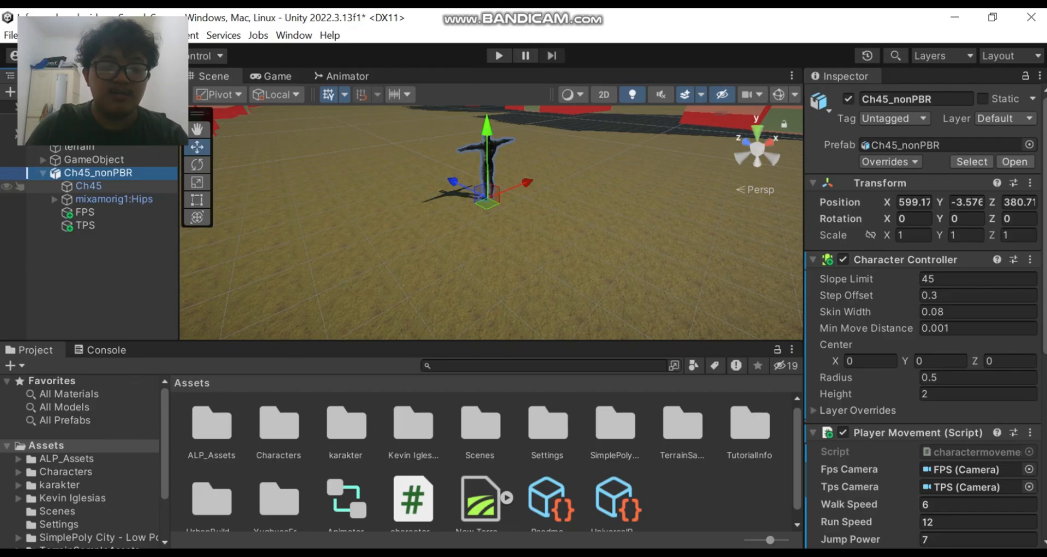
click(346, 430)
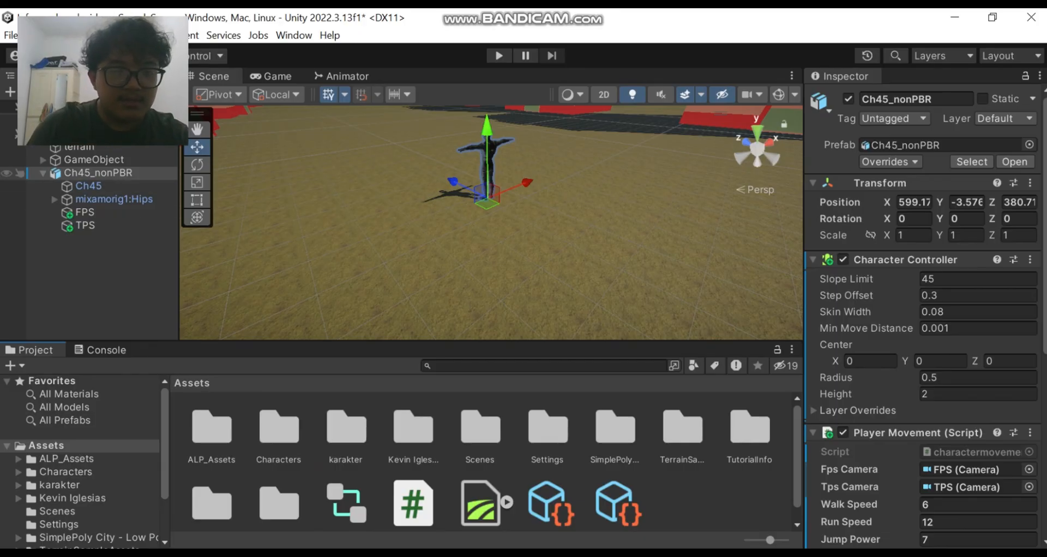
scroll(976, 312, down, 3)
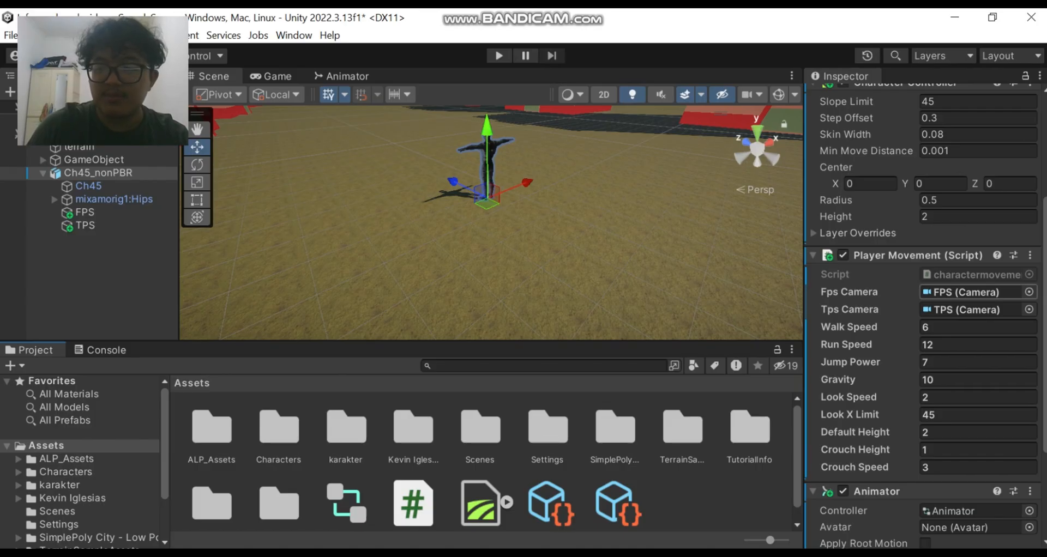
click(1029, 292)
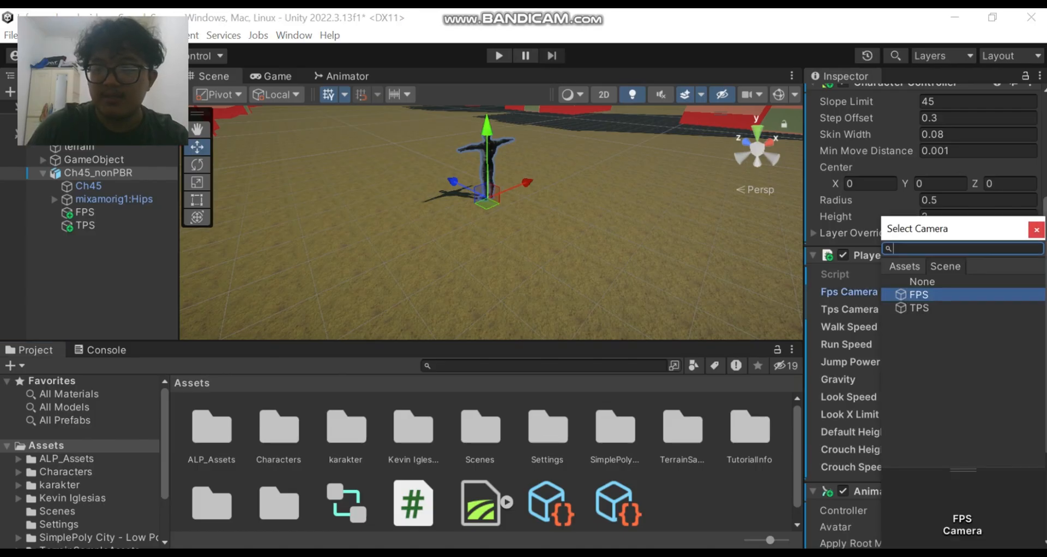
click(1036, 230)
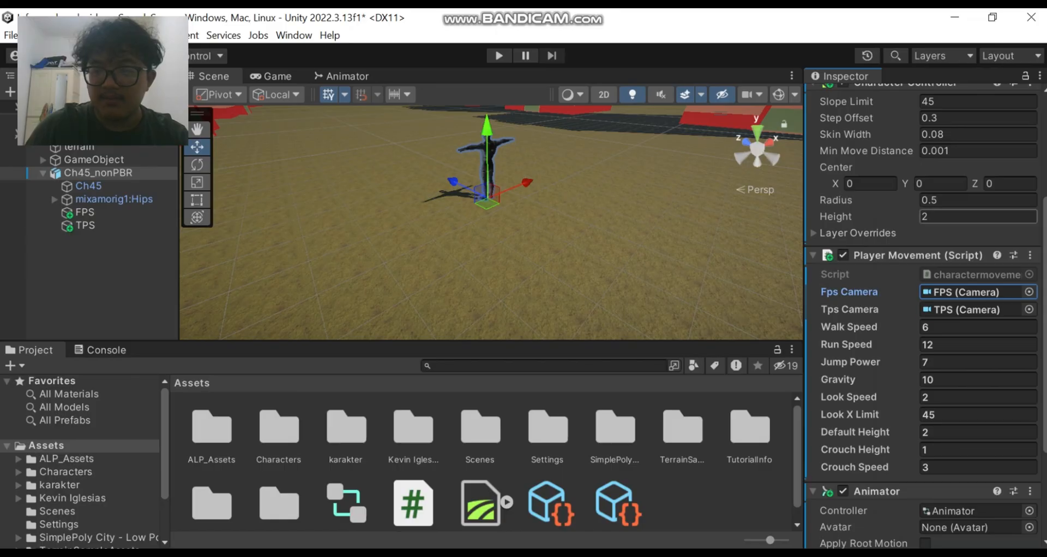
scroll(921, 317, down, 5)
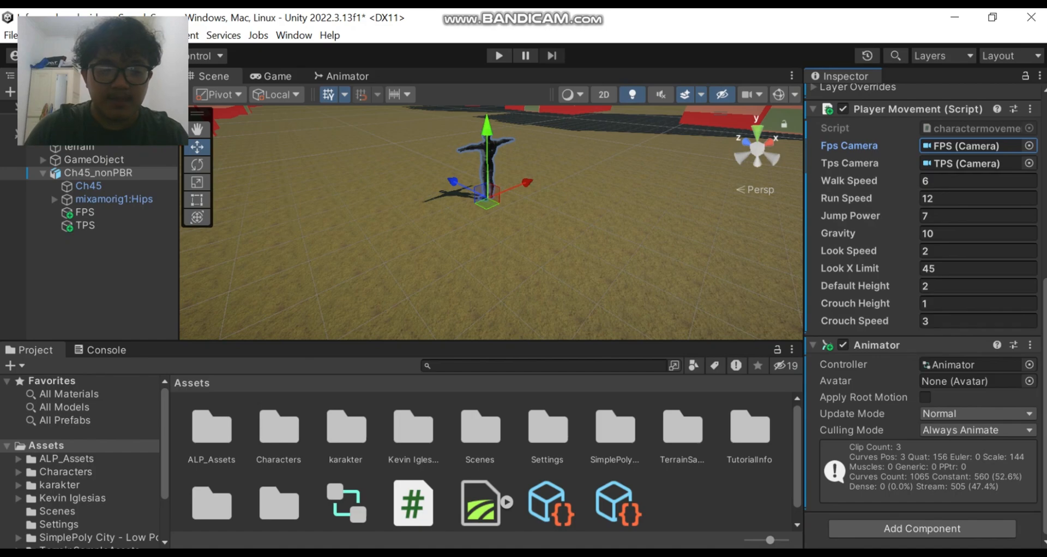
scroll(480, 463, down, 1)
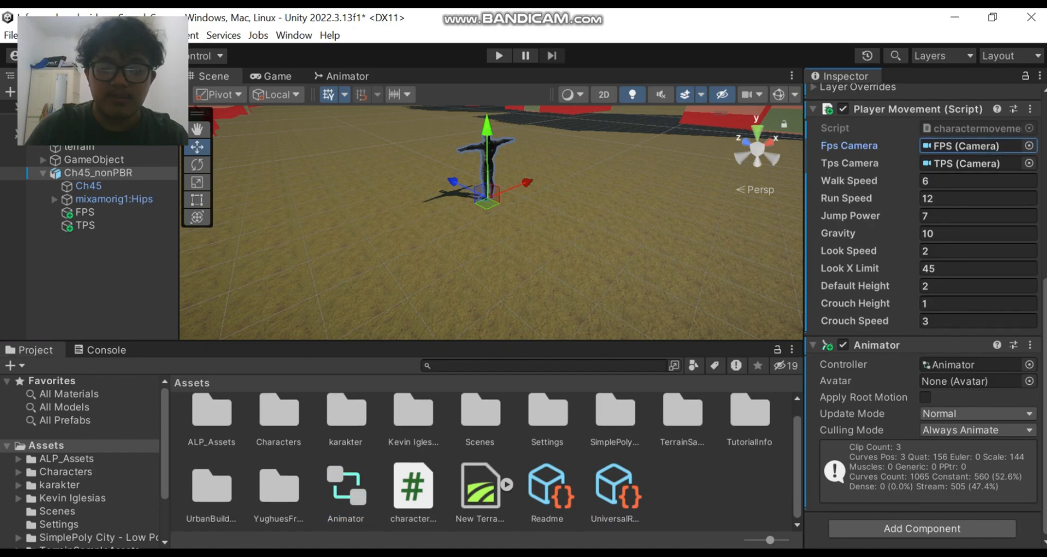
click(98, 173)
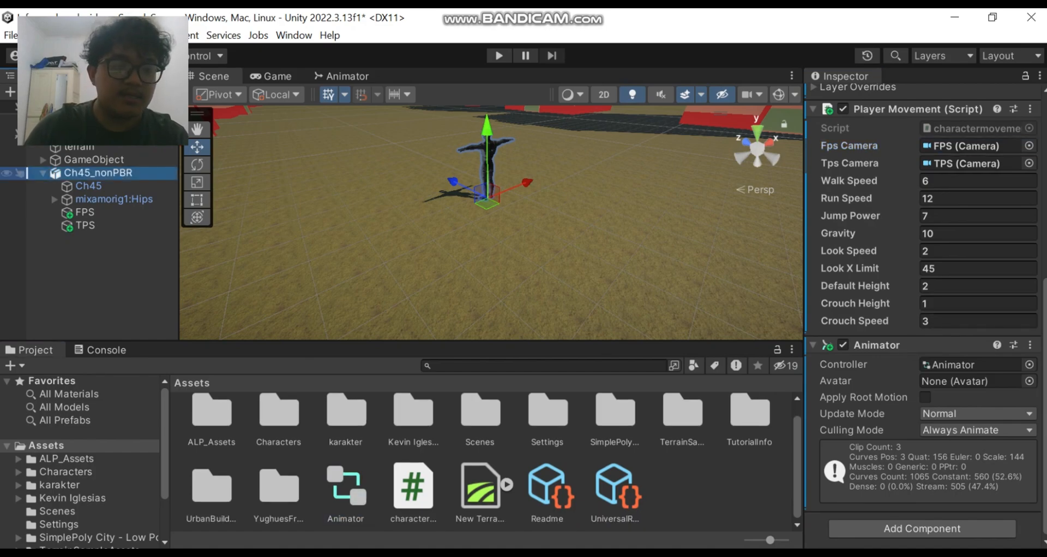
click(346, 420)
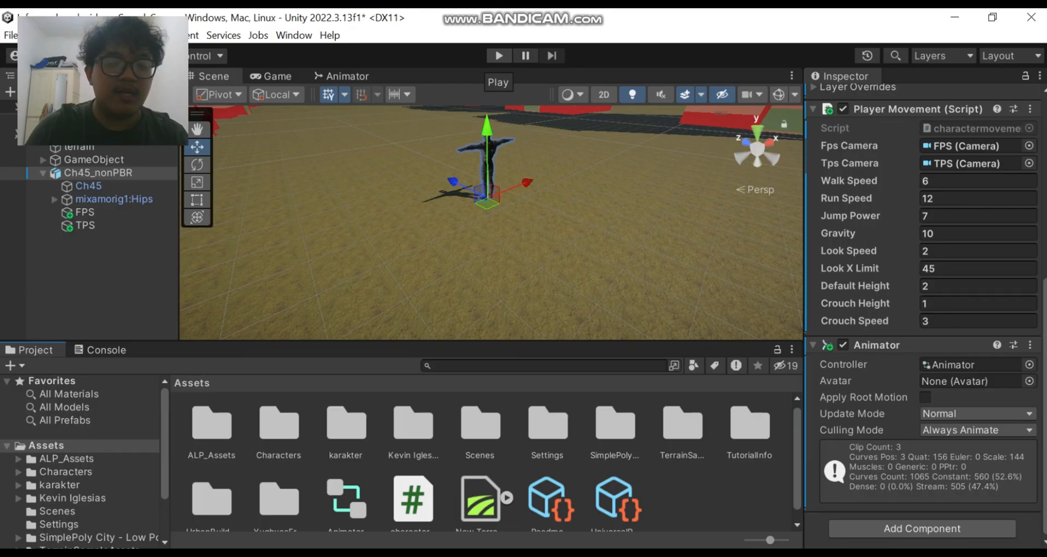
- Enter Play mode to test the animated character walking through the city street
click(498, 55)
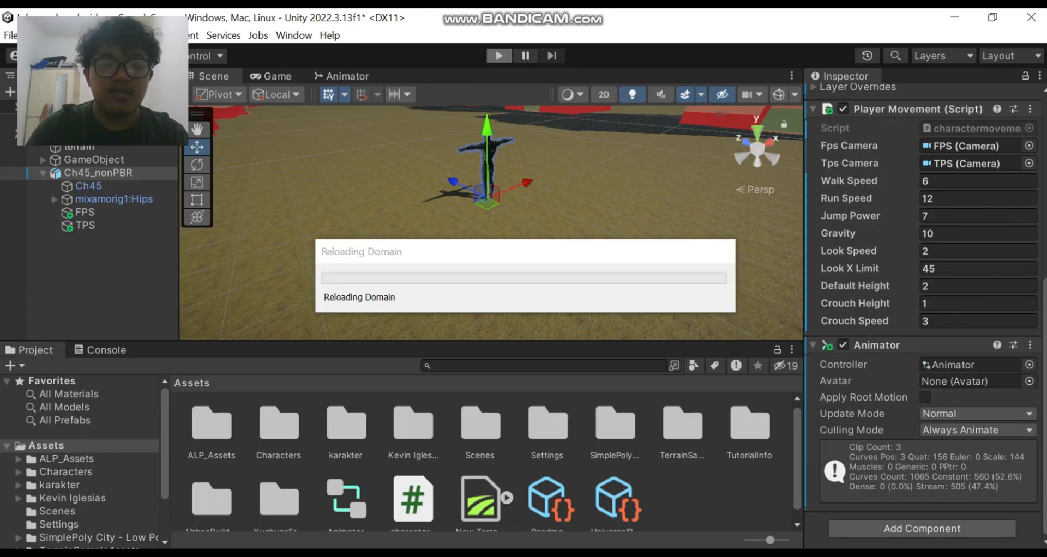